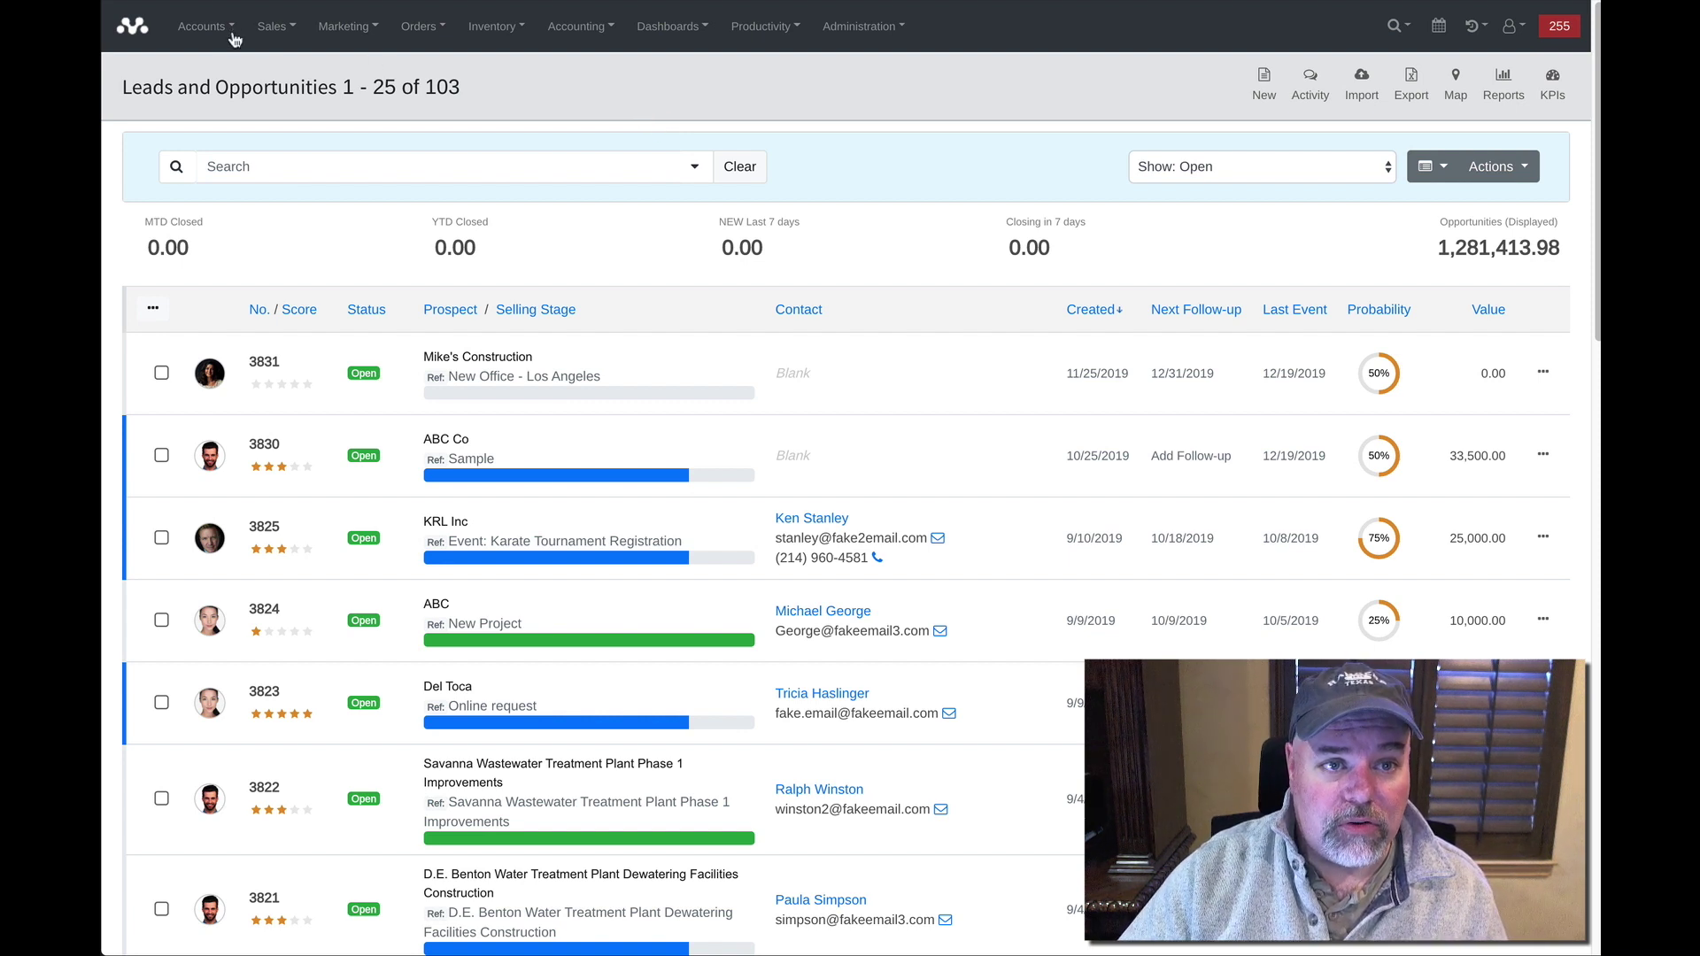
Go to Customer Service Portals under Customer Support in the Accounts menu.
left_click(180, 31)
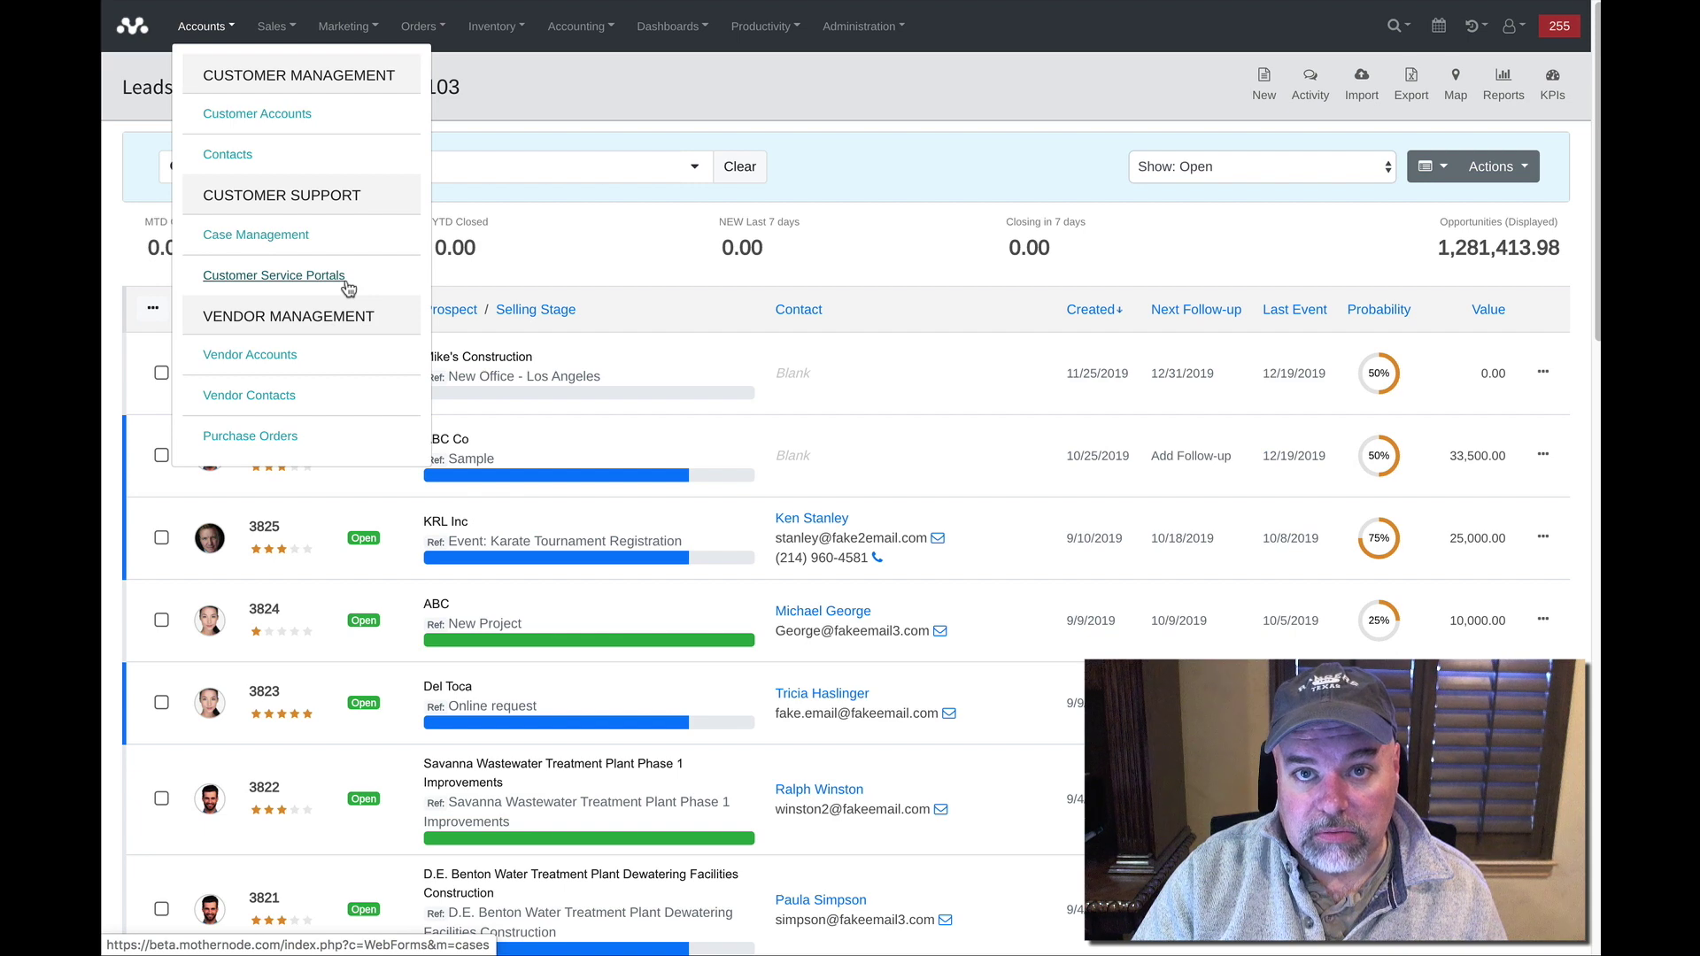
left_click(347, 281)
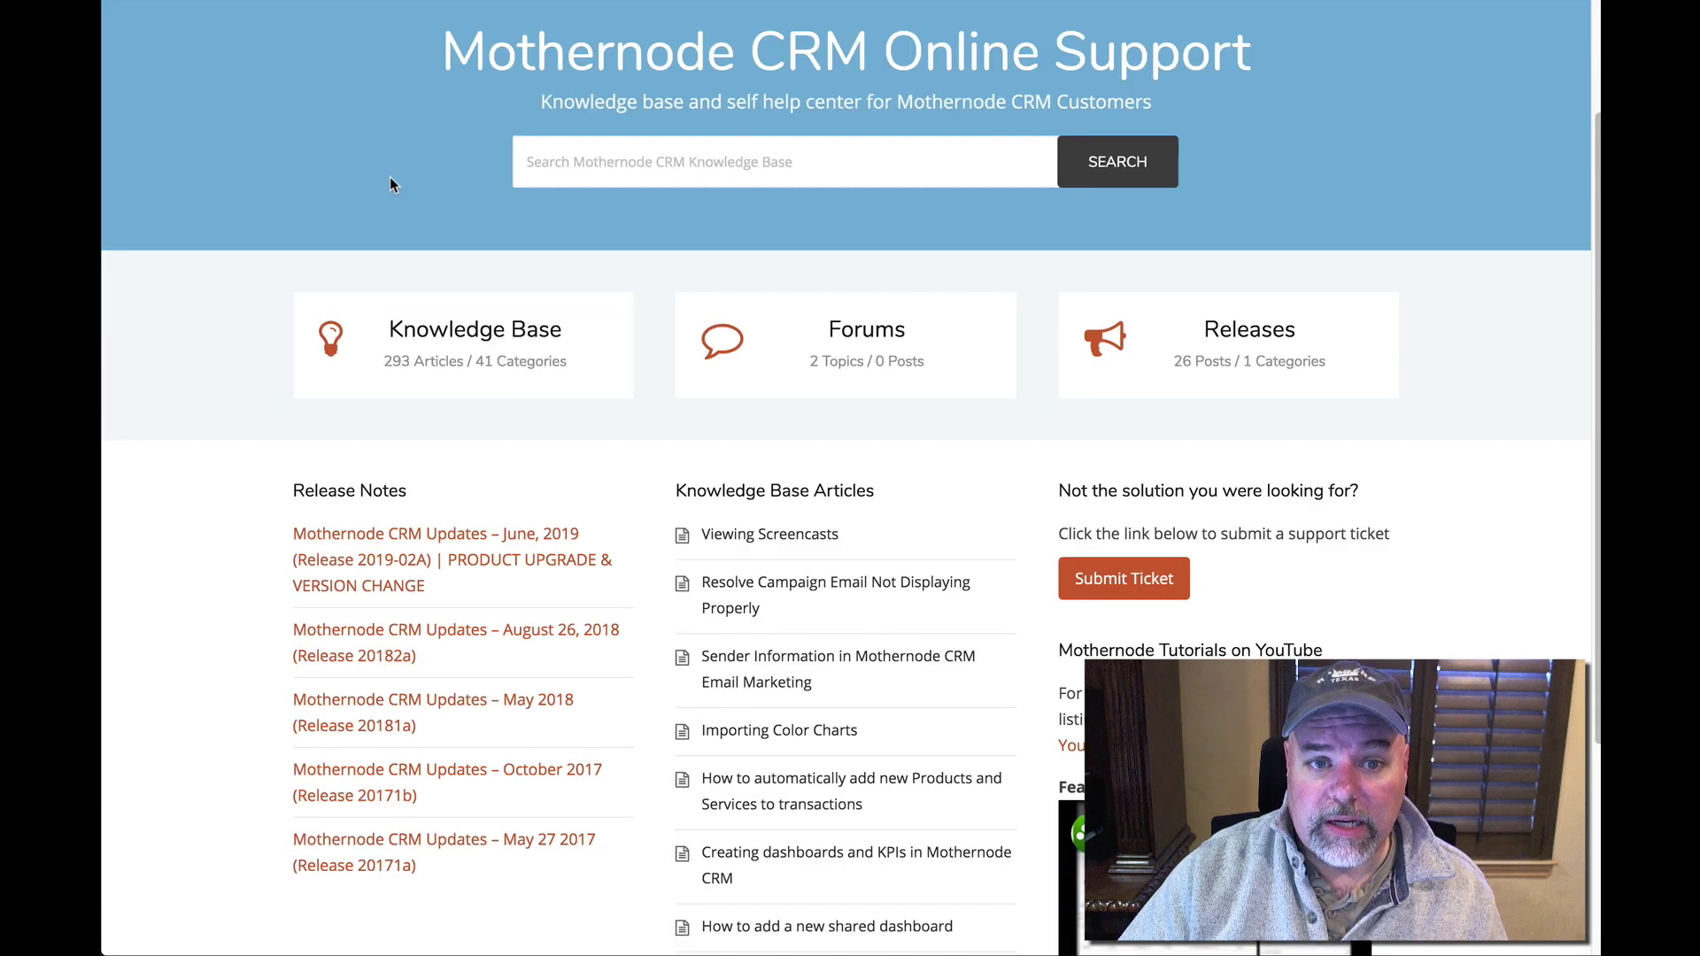
Open the Submit a Ticket form and scroll down through its fields to File Upload.
left_click(1124, 584)
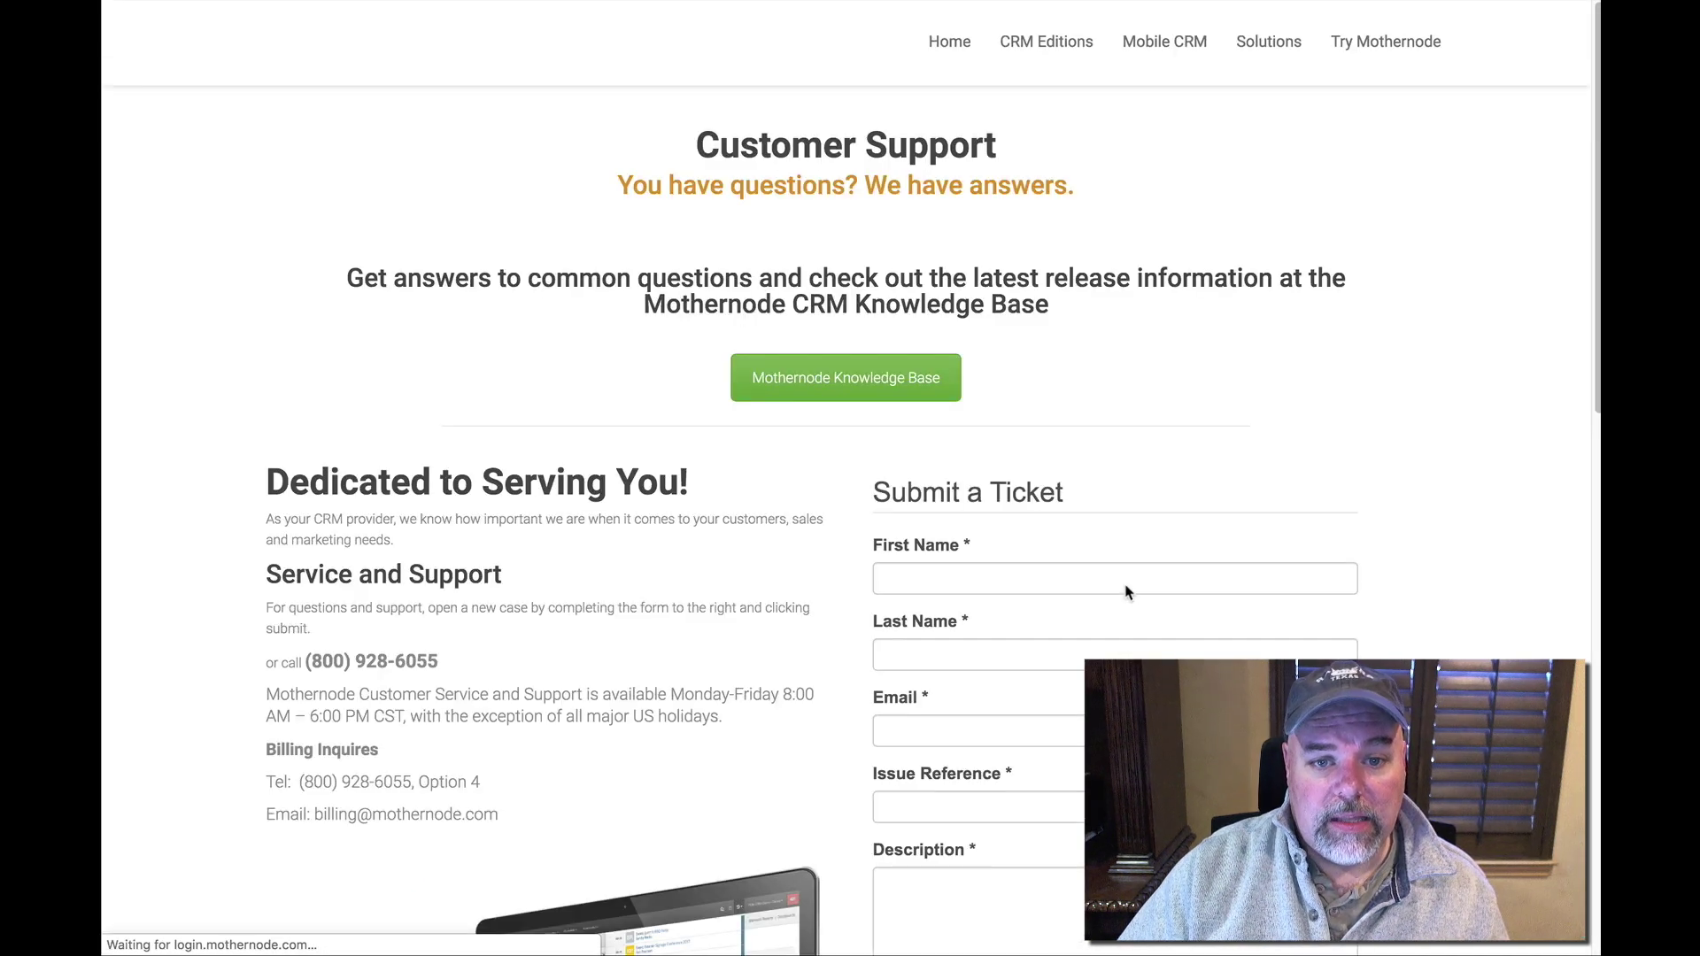
scroll(1160, 550, "down", 3)
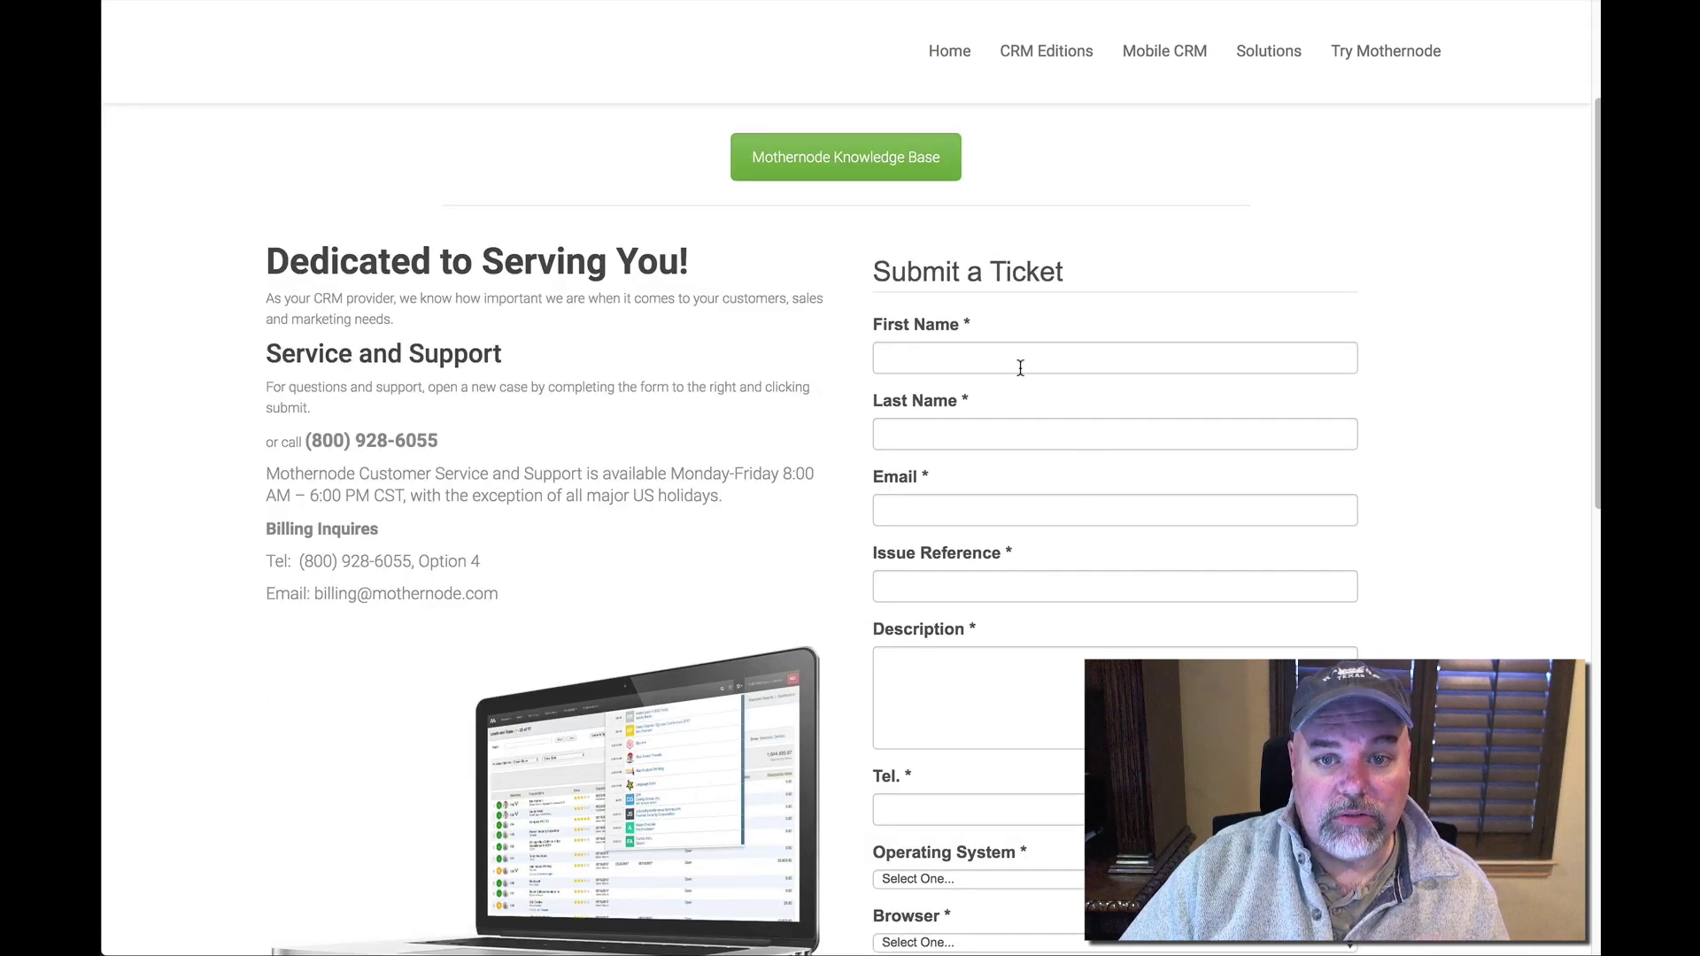
scroll(1028, 443, "down", 4)
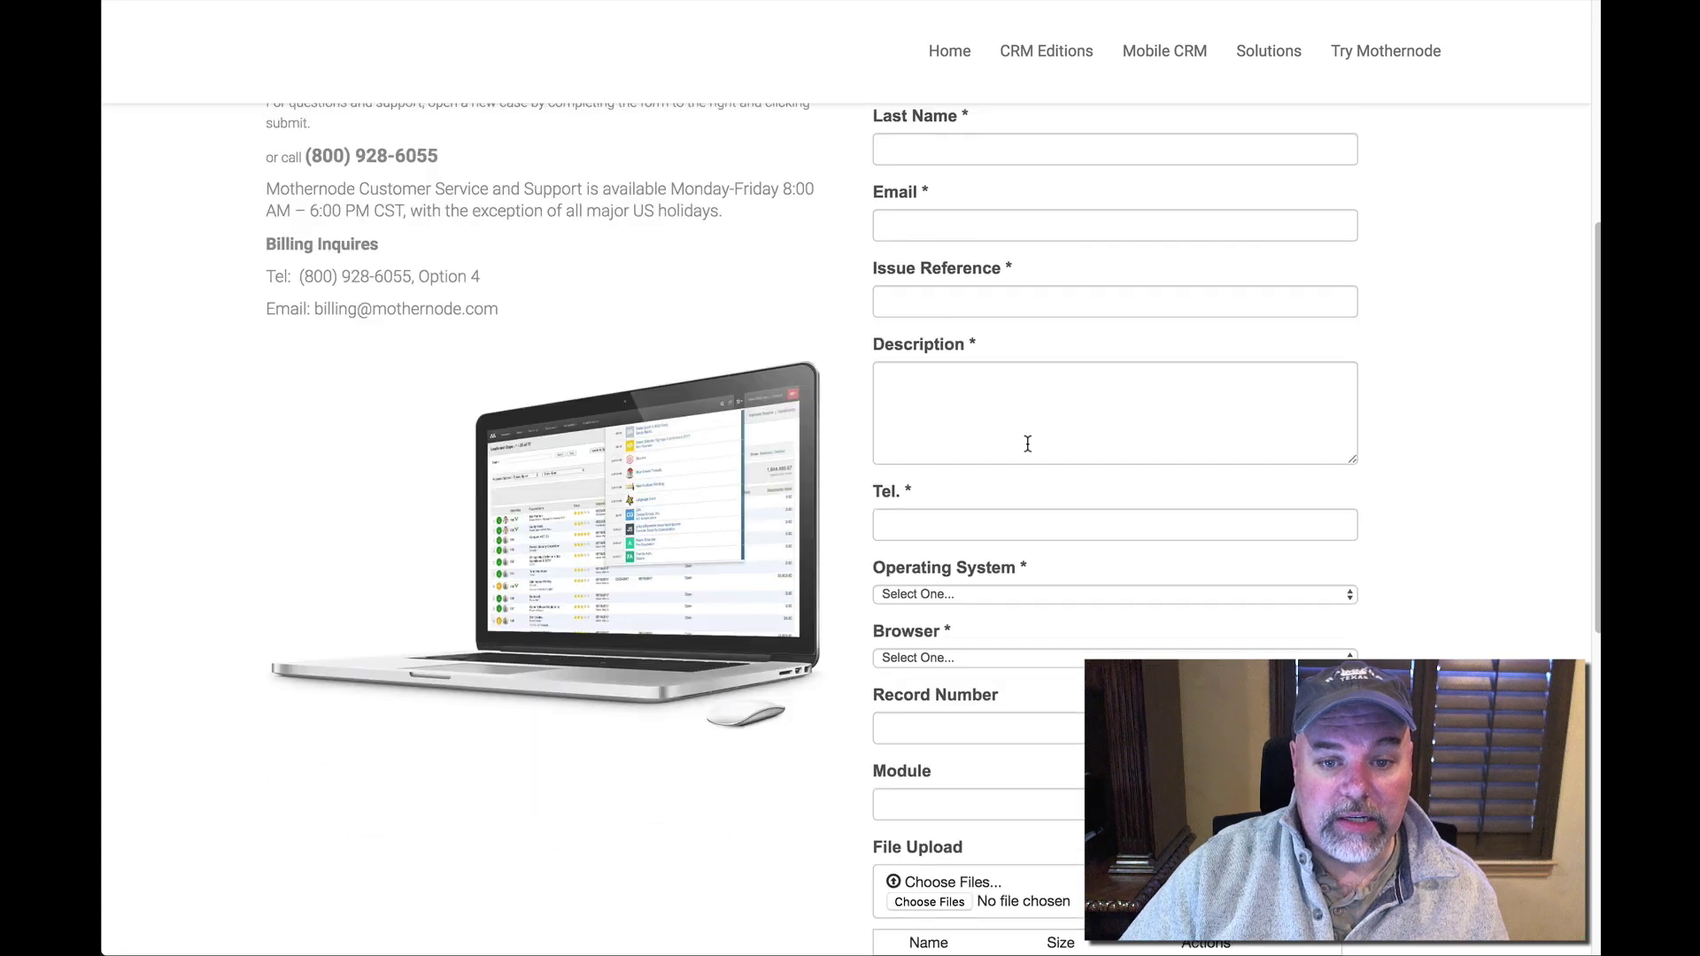
scroll(990, 485, "down", 2)
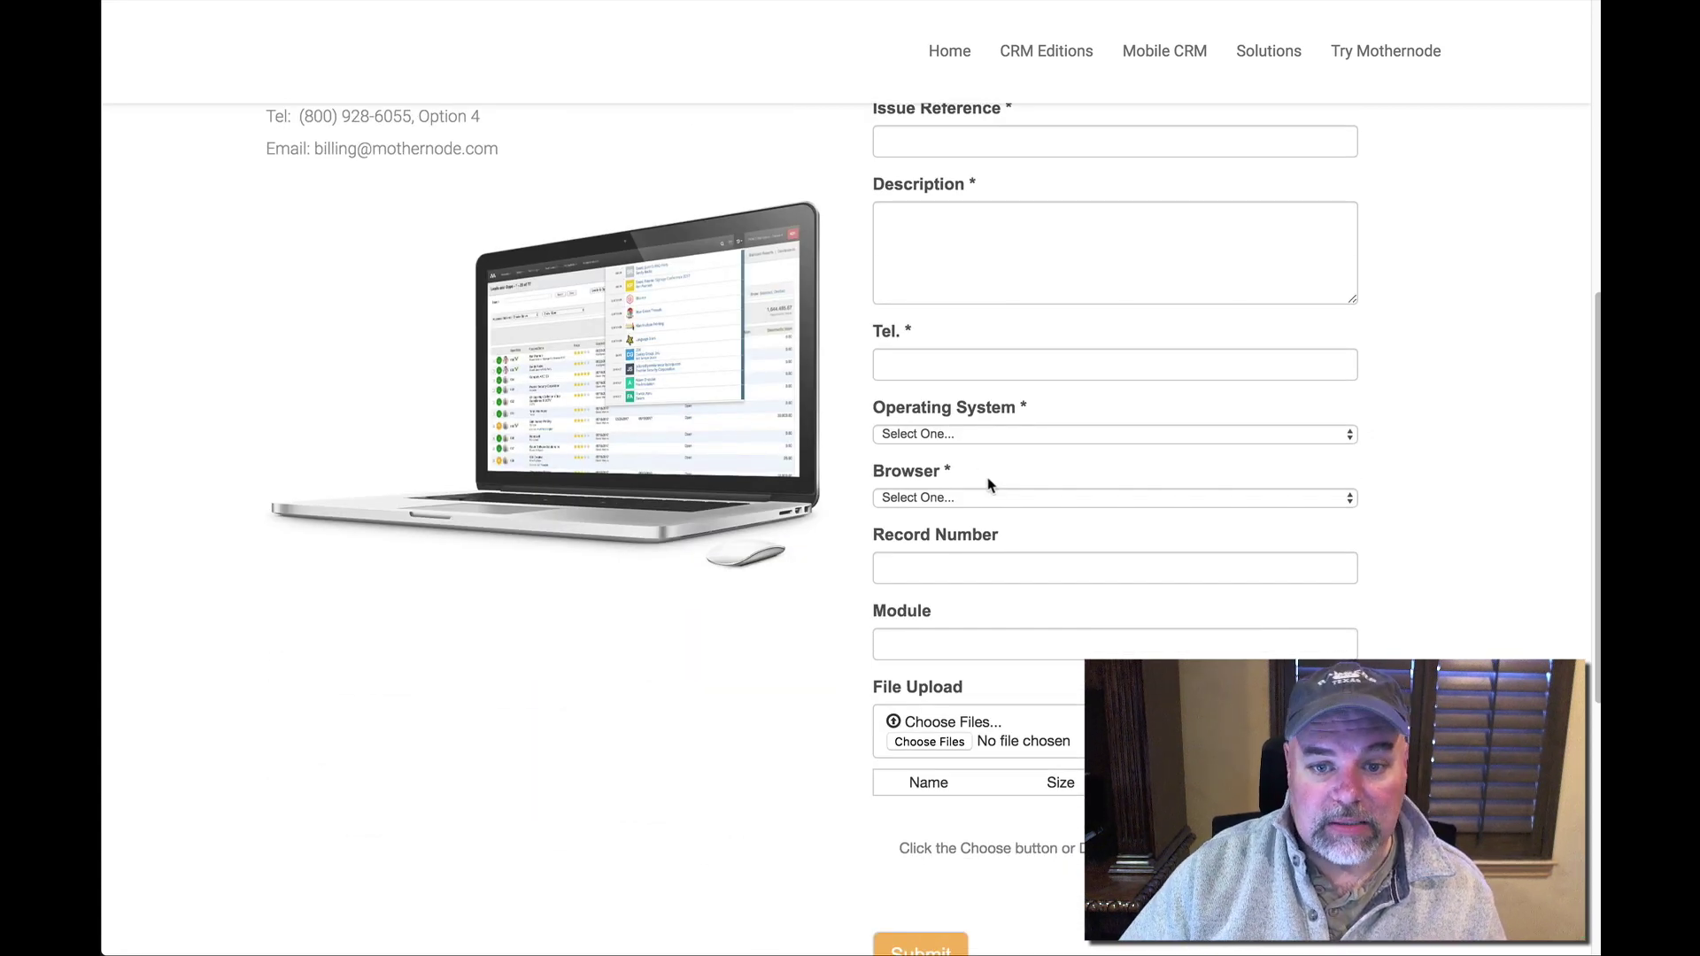
scroll(989, 484, "down", 1)
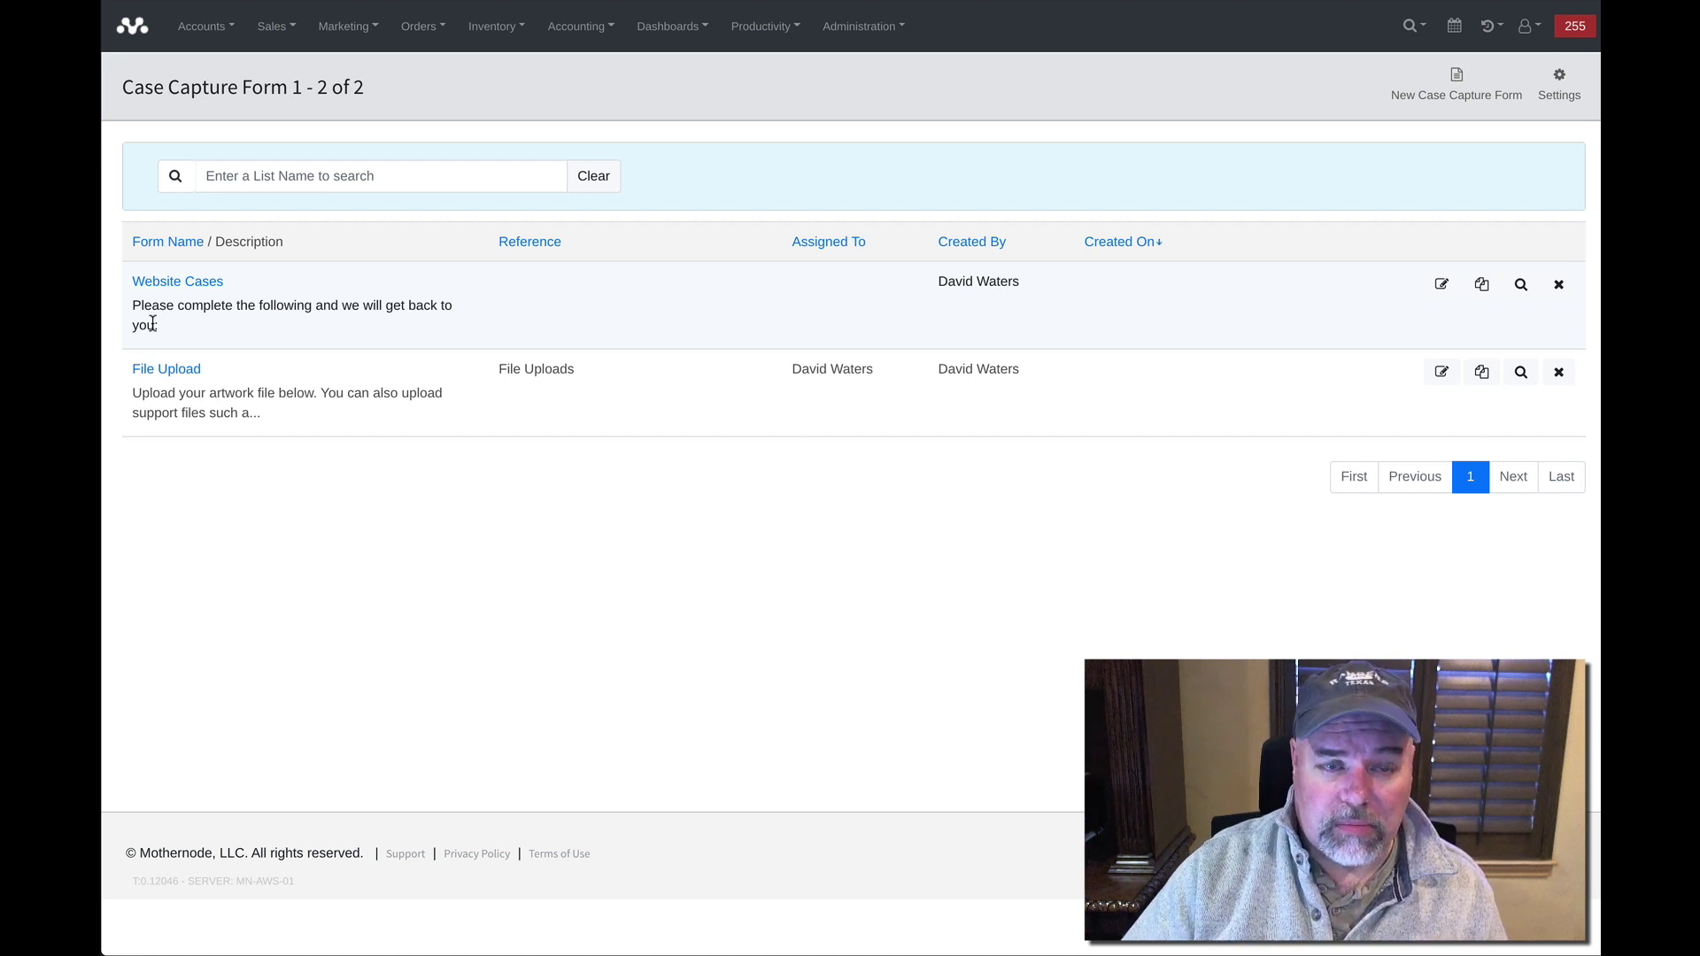
Open the File Upload form from the Case Capture Form list.
left_click(168, 371)
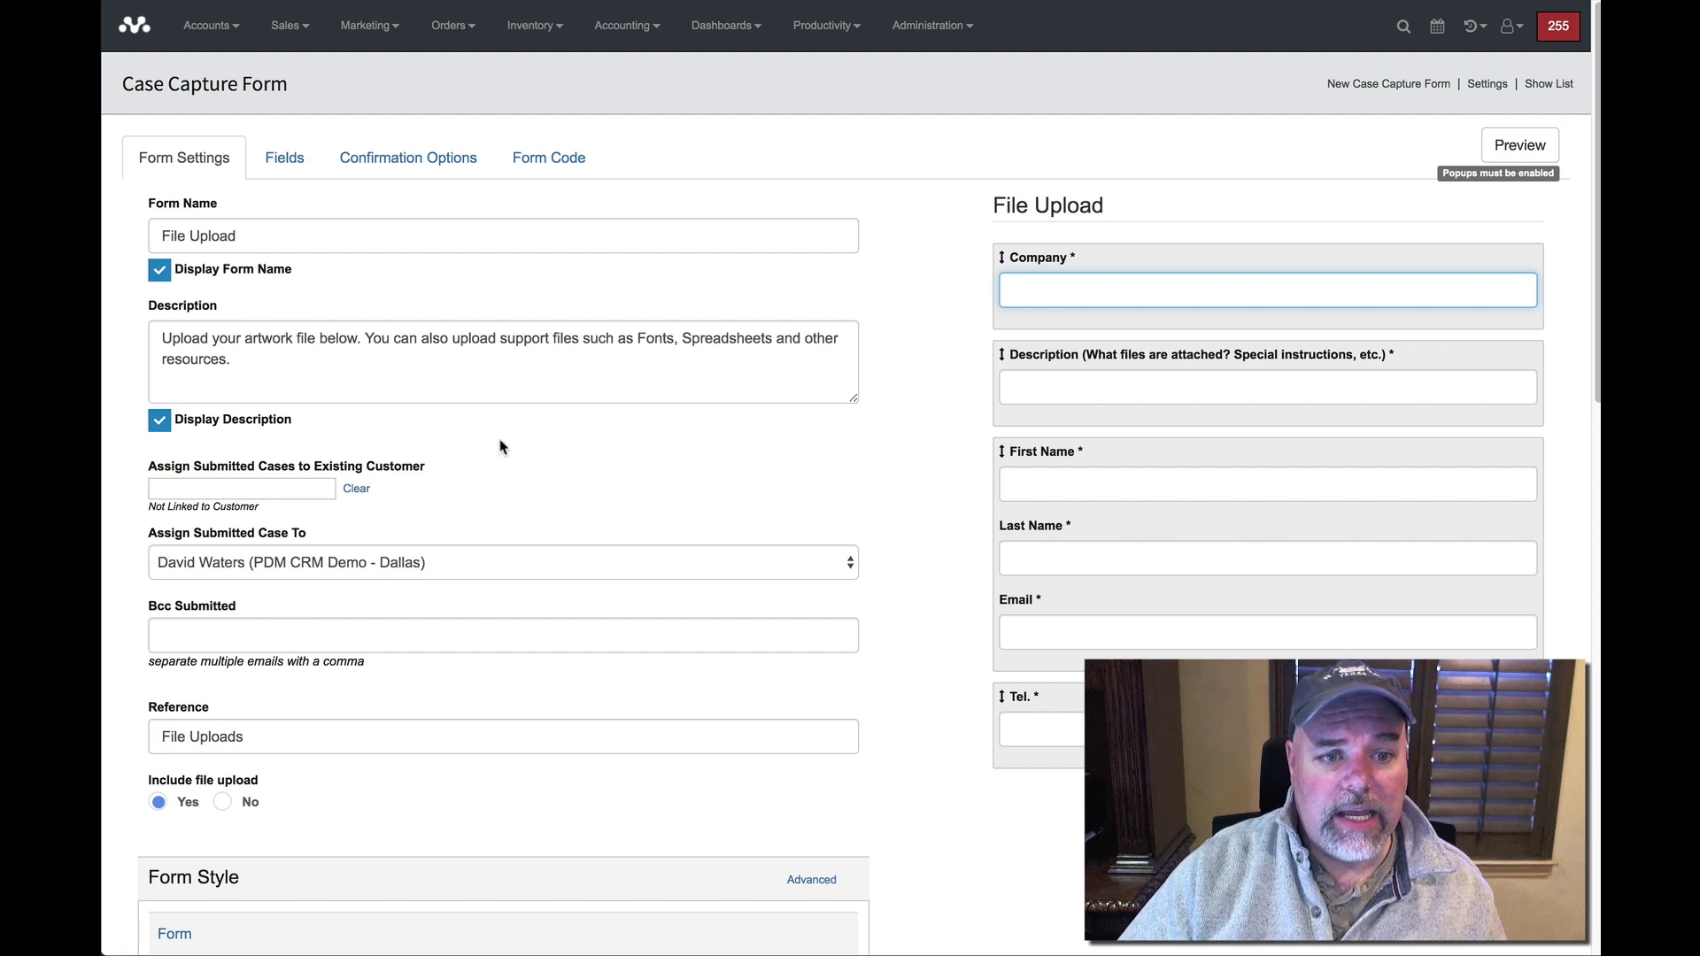
scroll(501, 447, "down", 1)
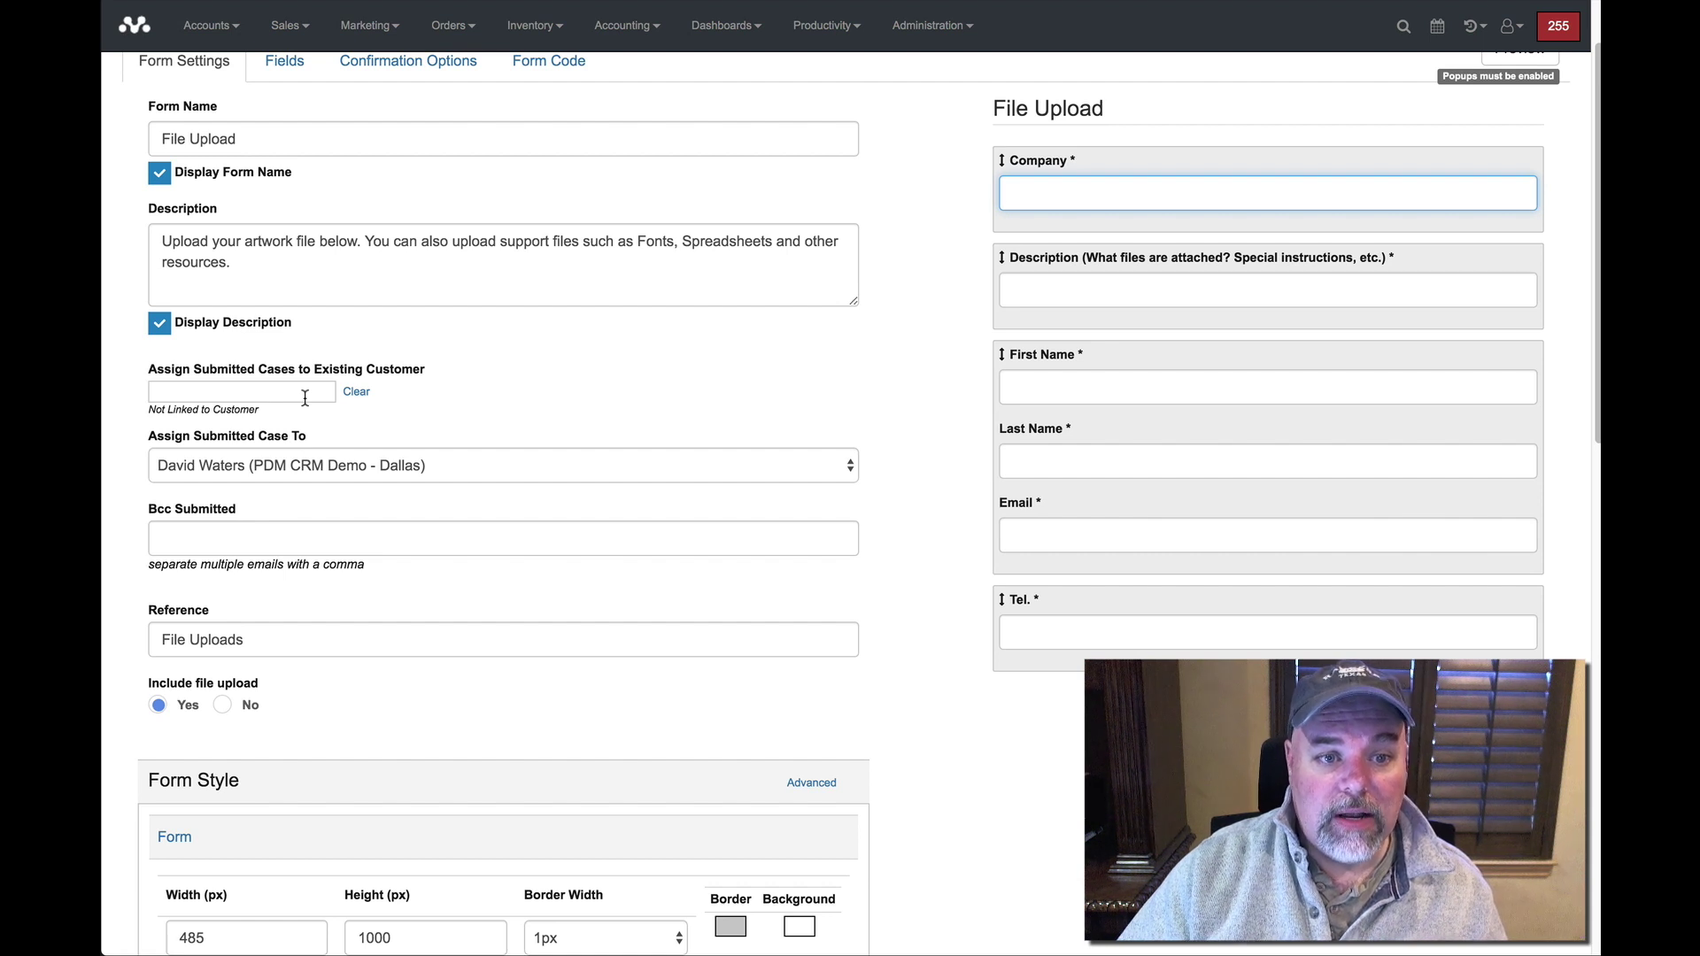
left_click(305, 393)
type("bana")
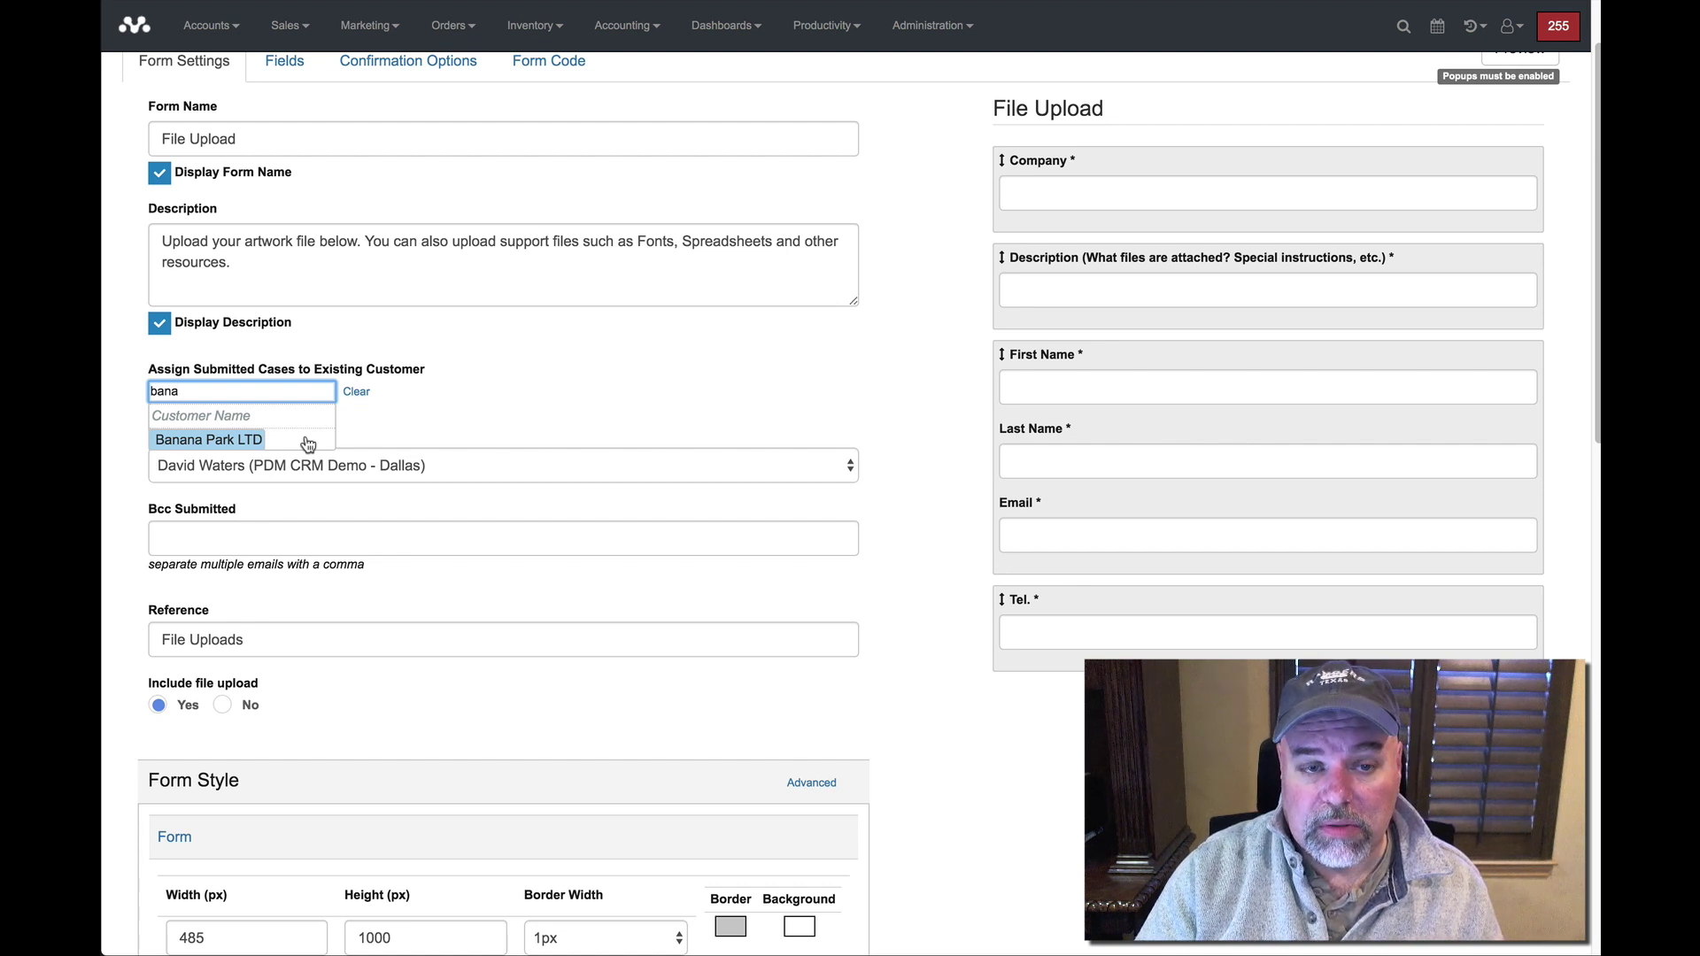
left_click(307, 441)
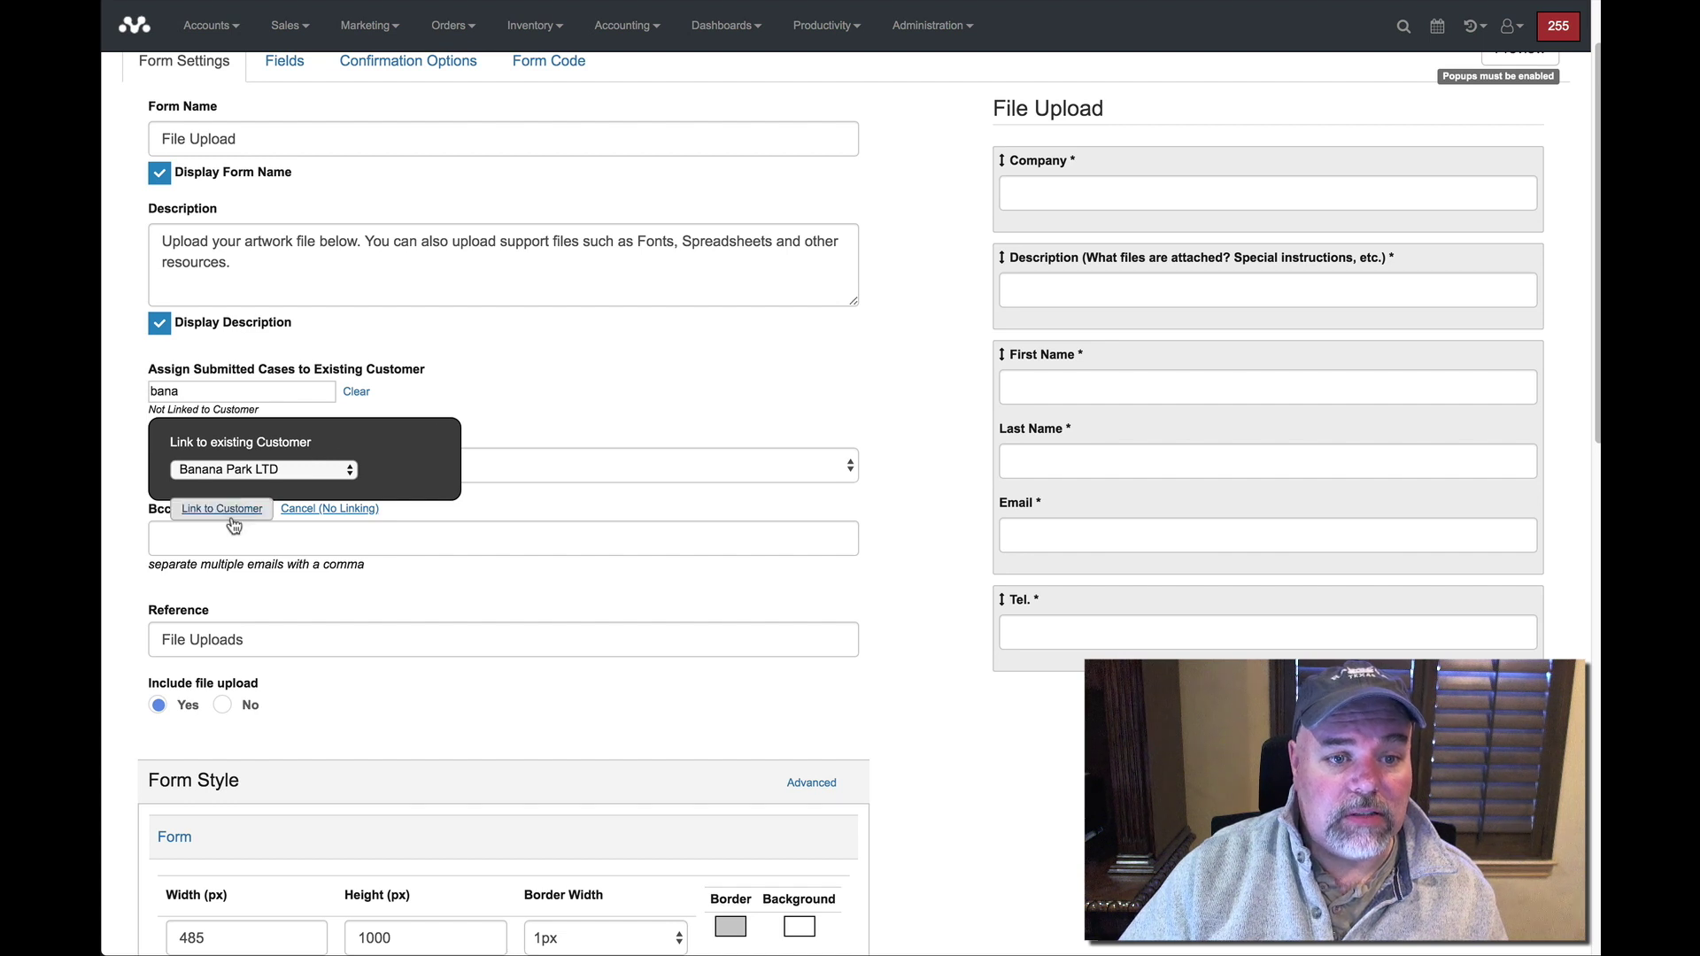
left_click(305, 510)
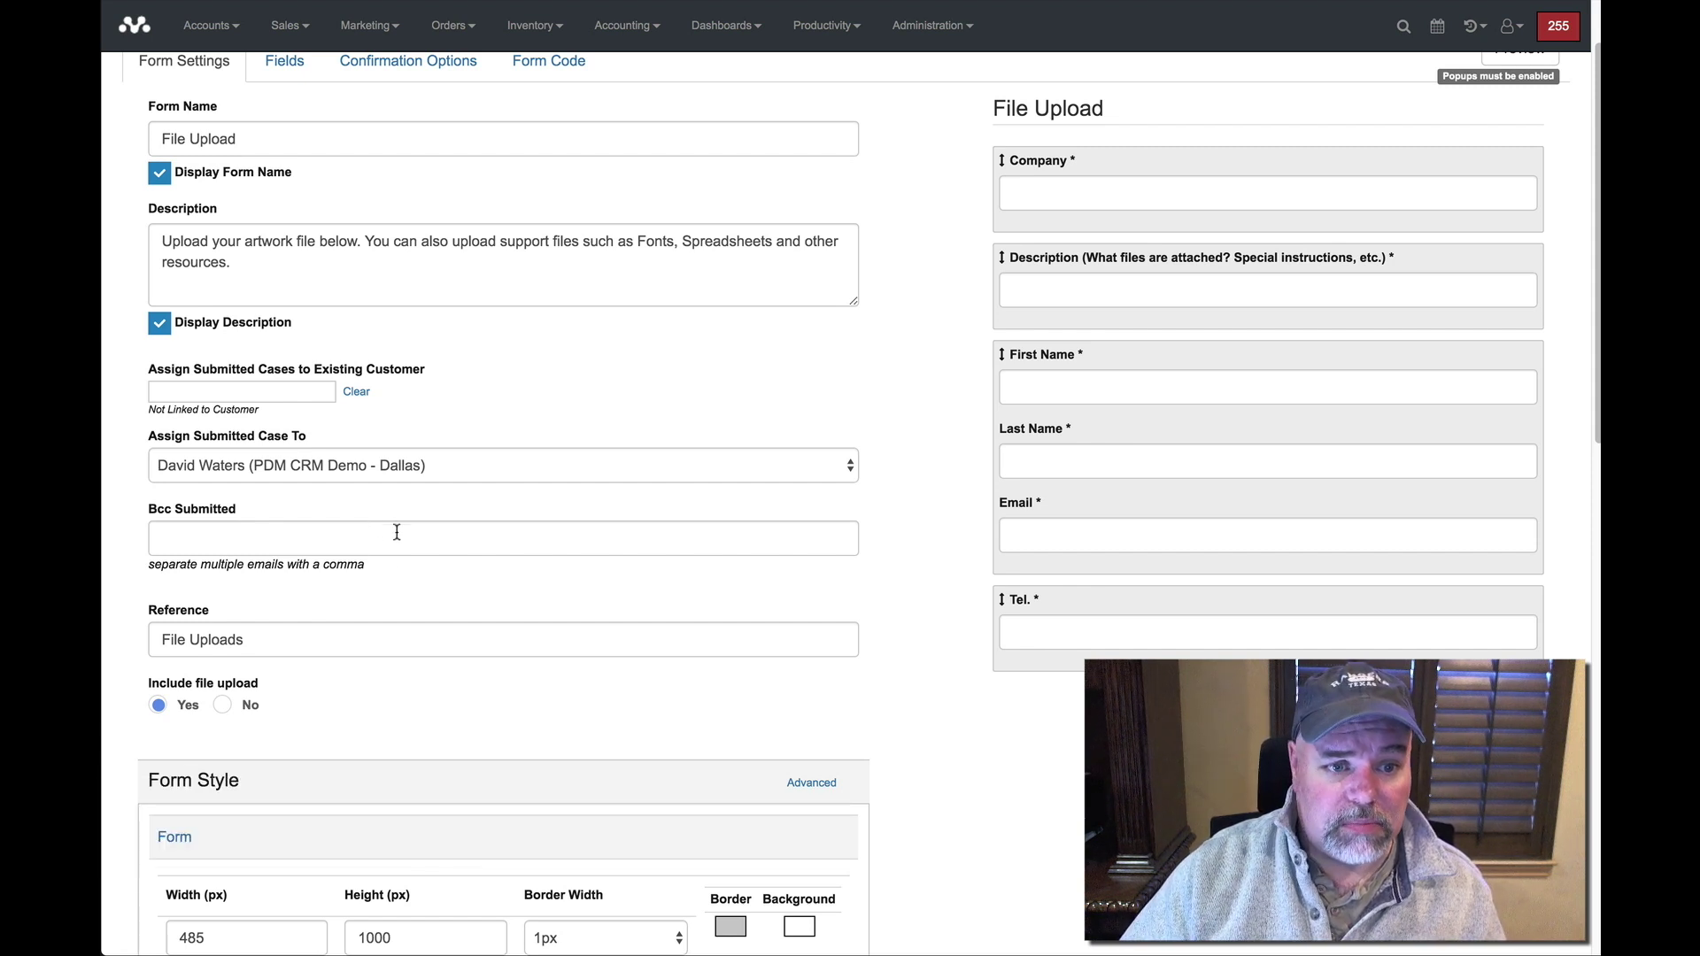
Look over the Form Style settings, then show the File Upload form's Fields list.
scroll(494, 593, "down", 3)
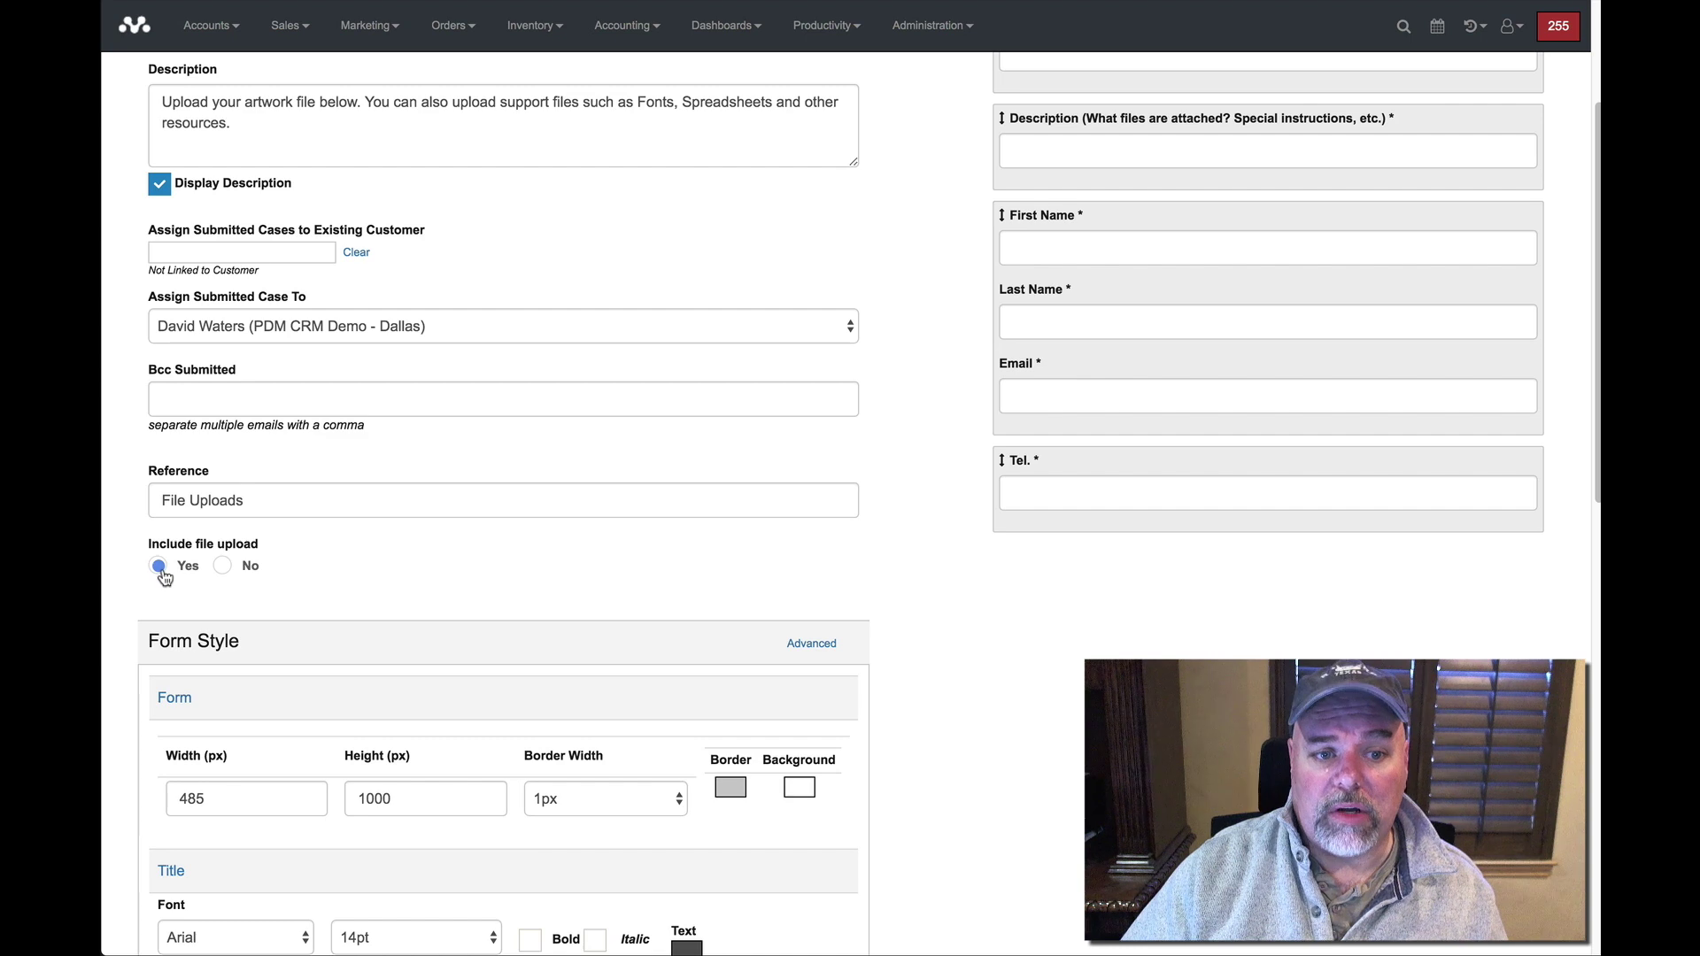
scroll(354, 573, "down", 4)
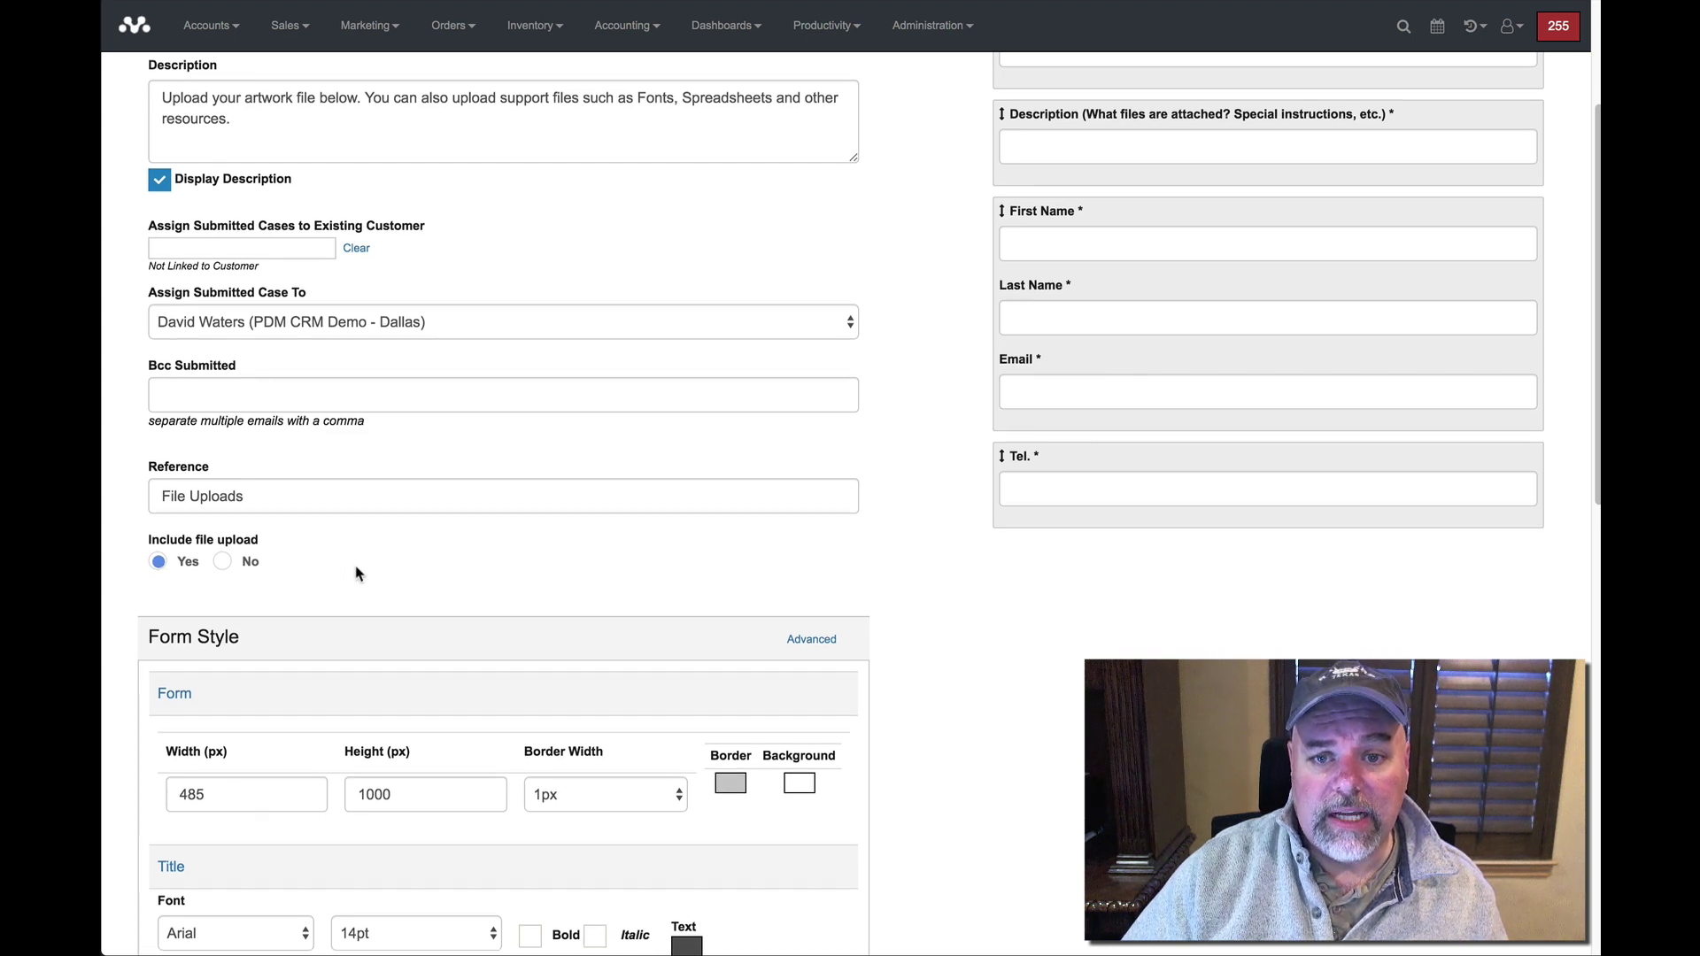
scroll(354, 572, "down", 2)
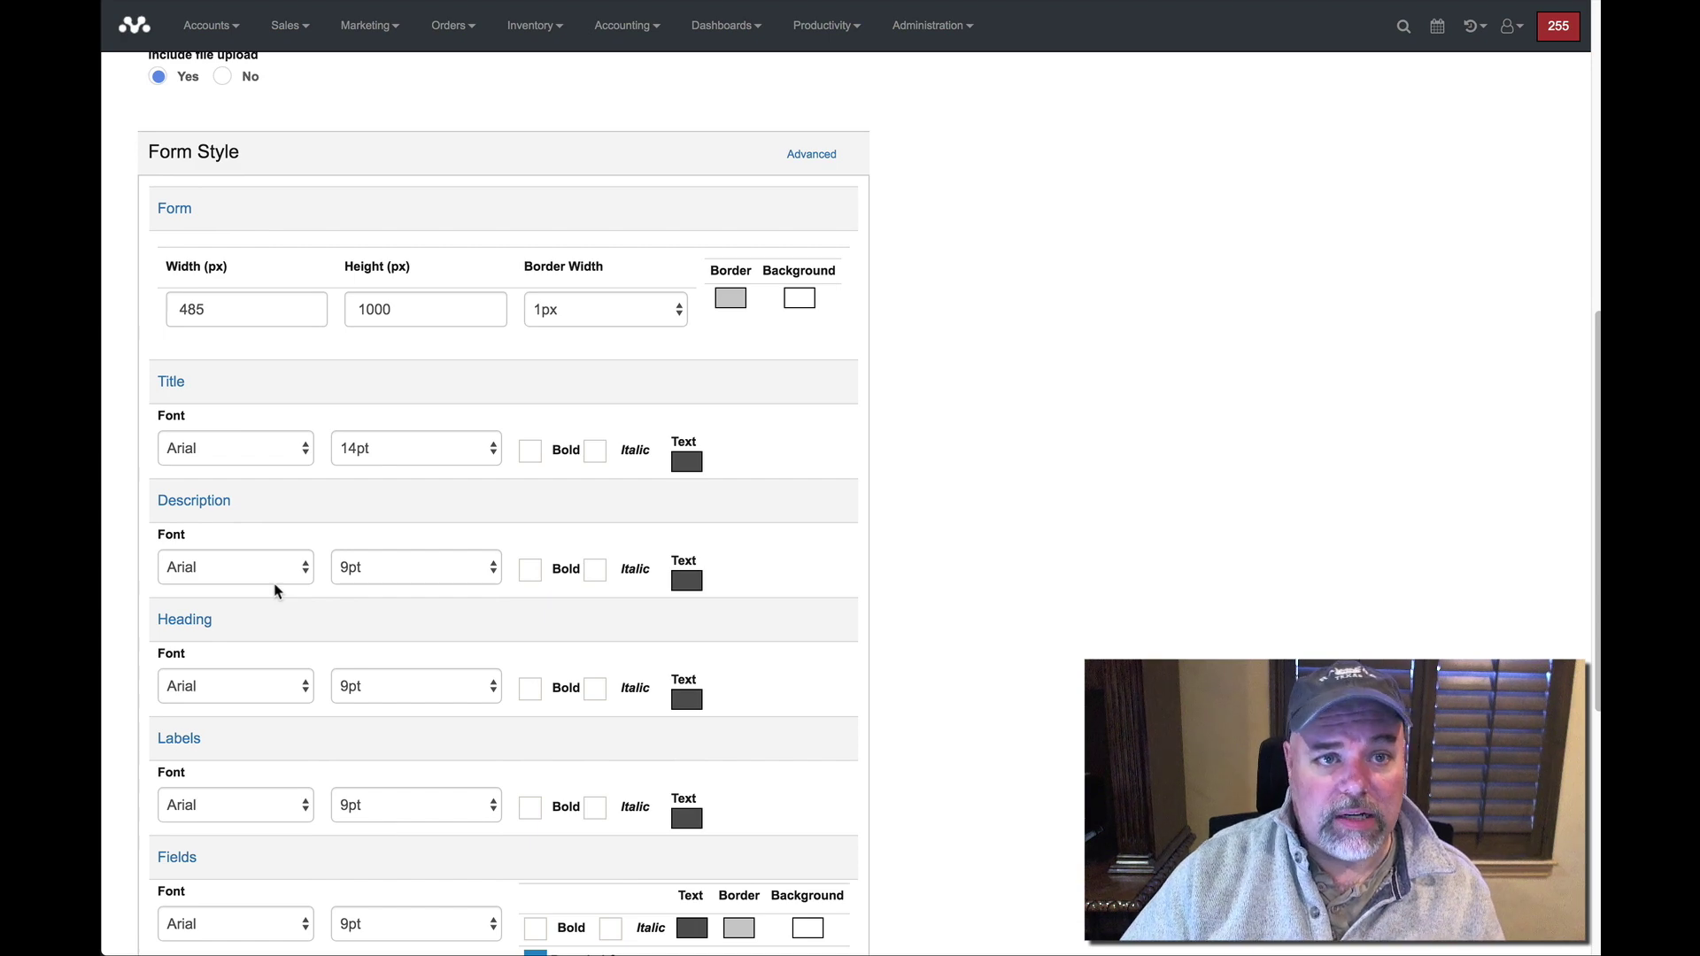
scroll(283, 585, "down", 2)
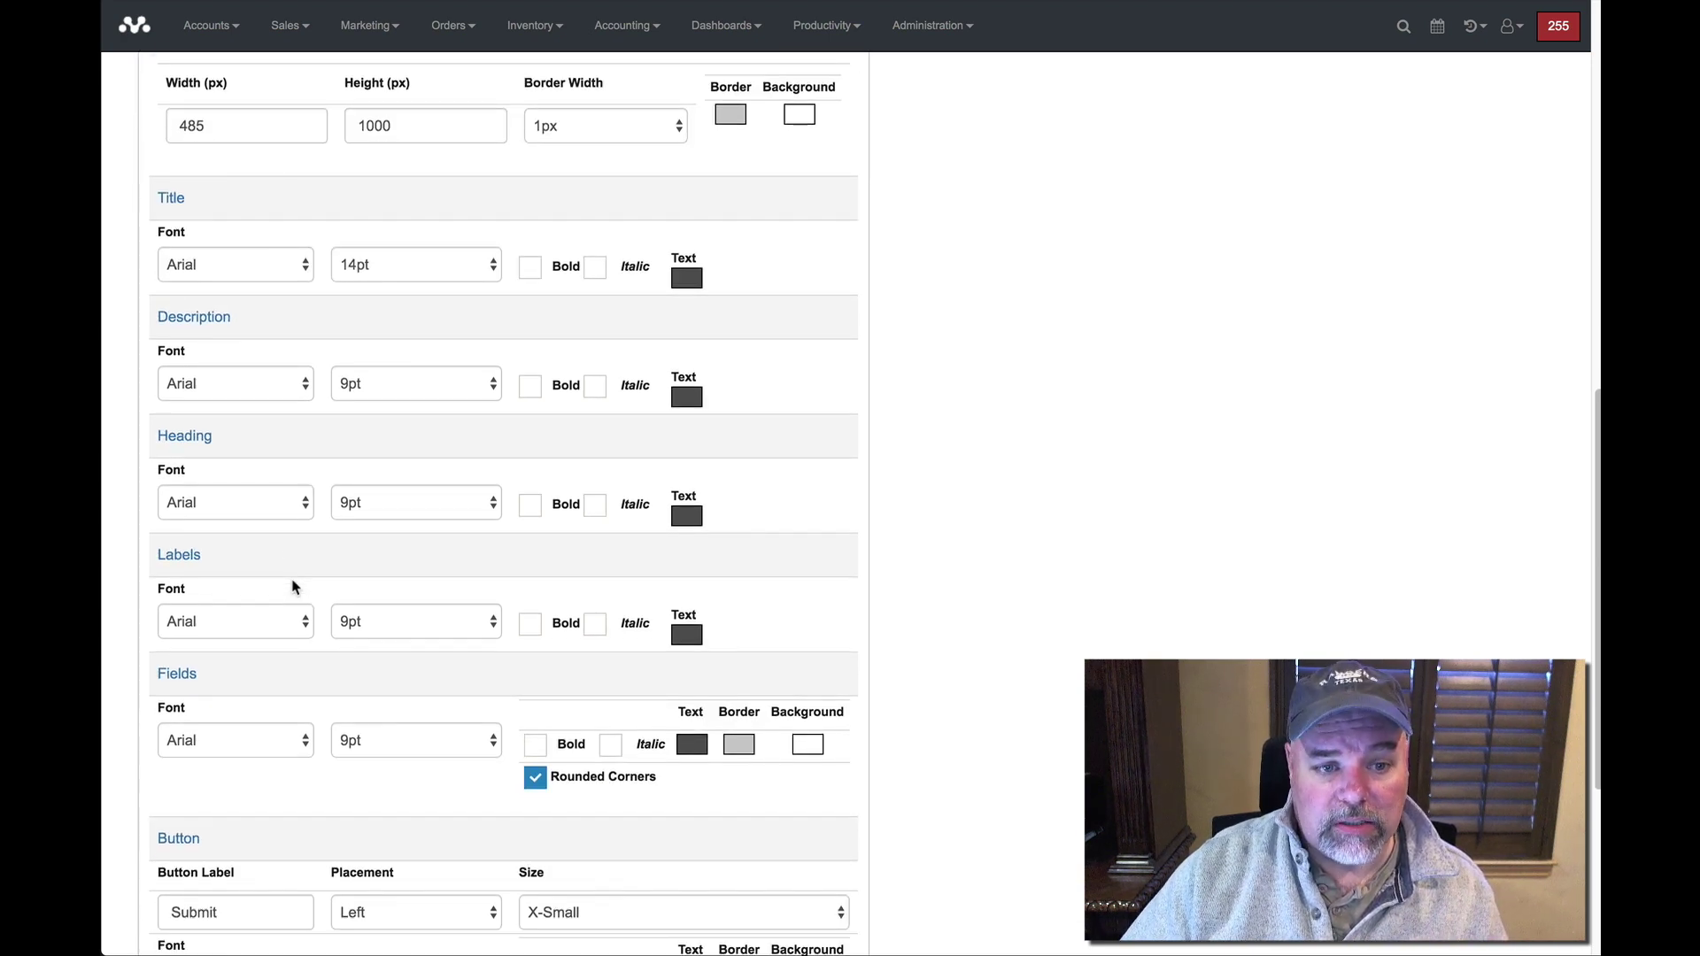
scroll(295, 588, "up", 4)
scroll(288, 586, "up", 4)
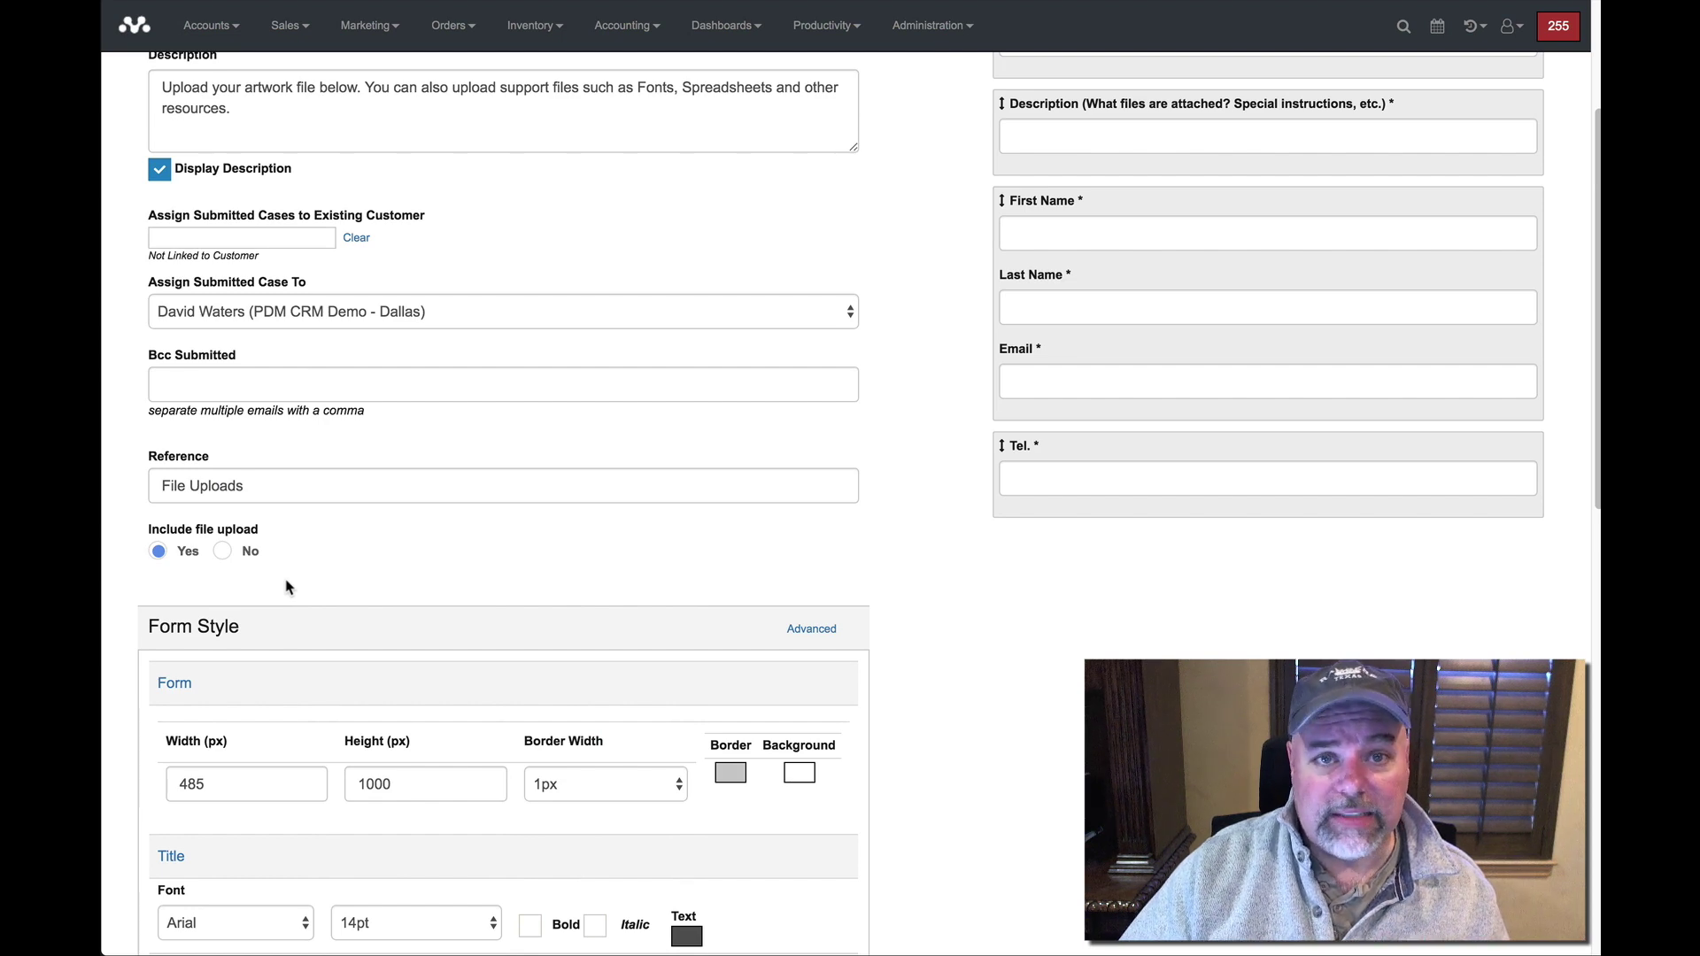
scroll(289, 586, "up", 3)
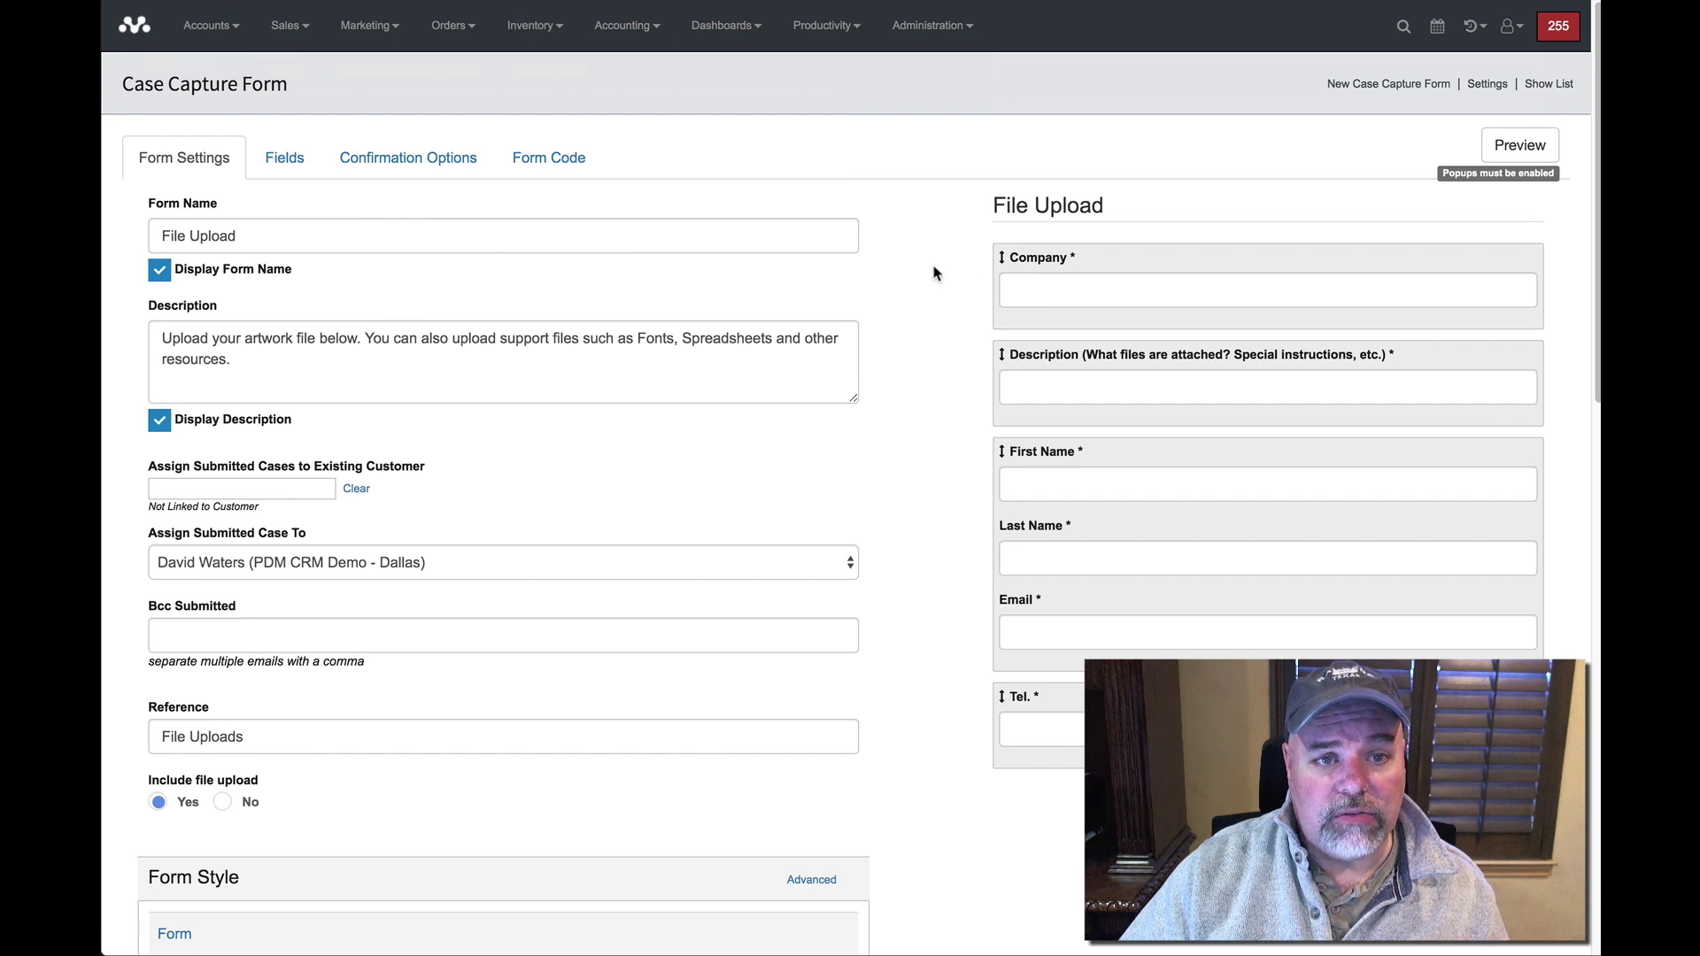
left_click(279, 181)
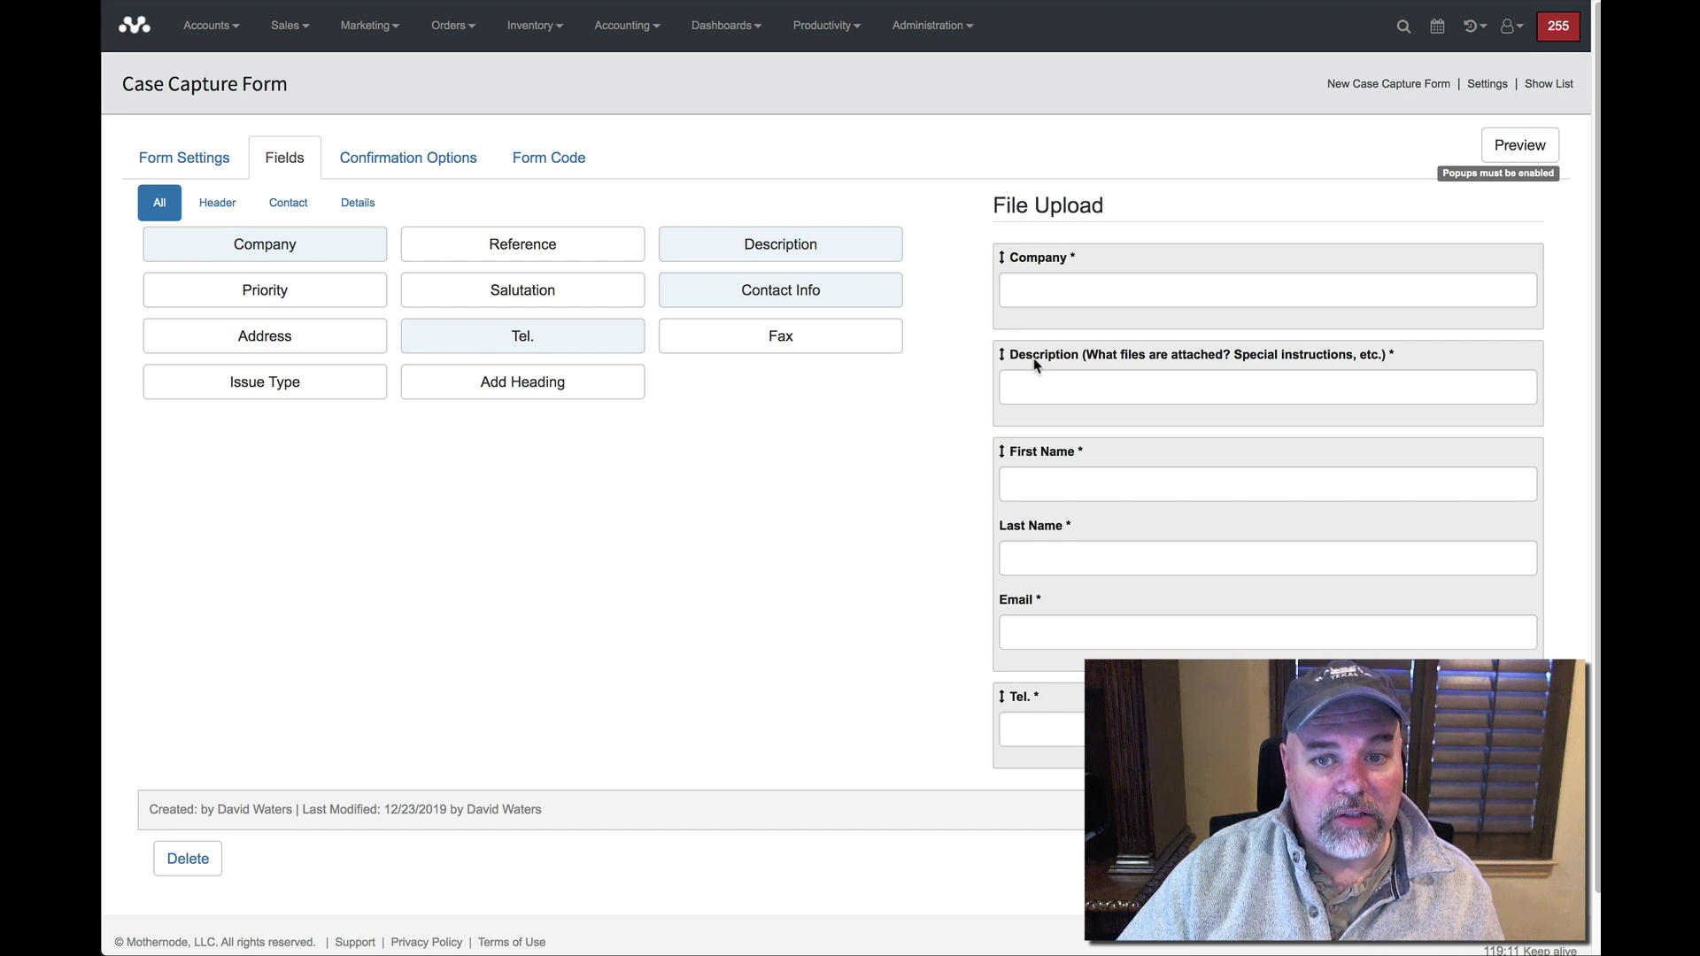
Check the Description field's caption settings, then view the form's Confirmation Options.
left_click(1035, 365)
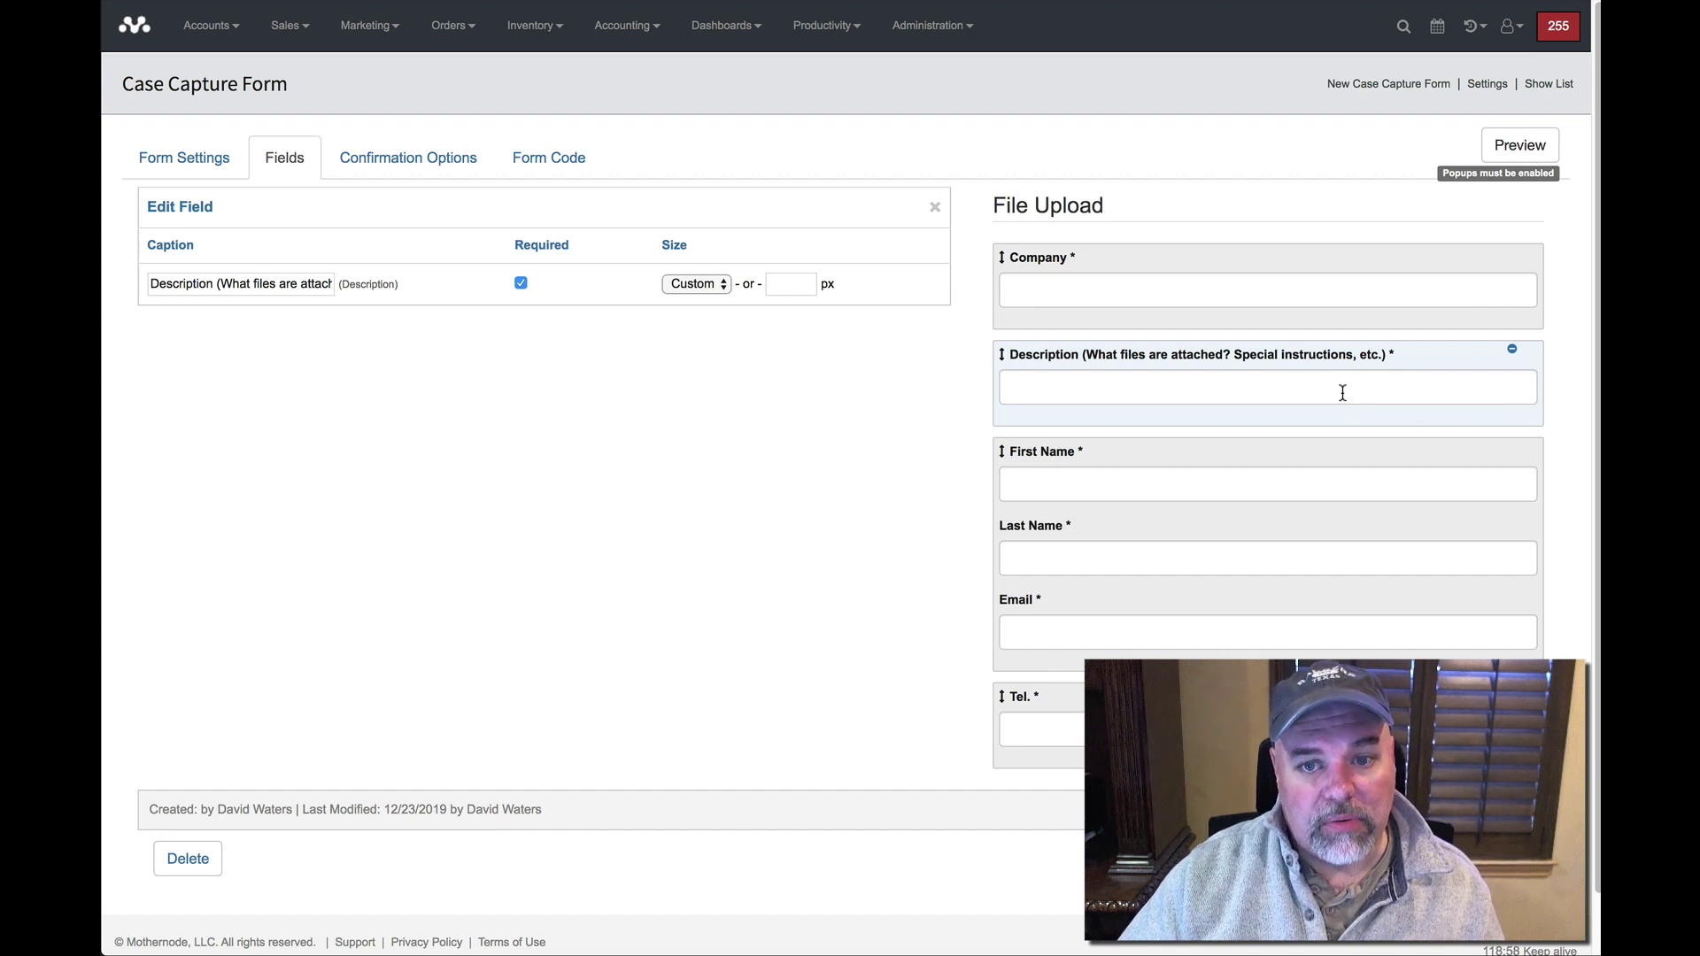
left_click(937, 209)
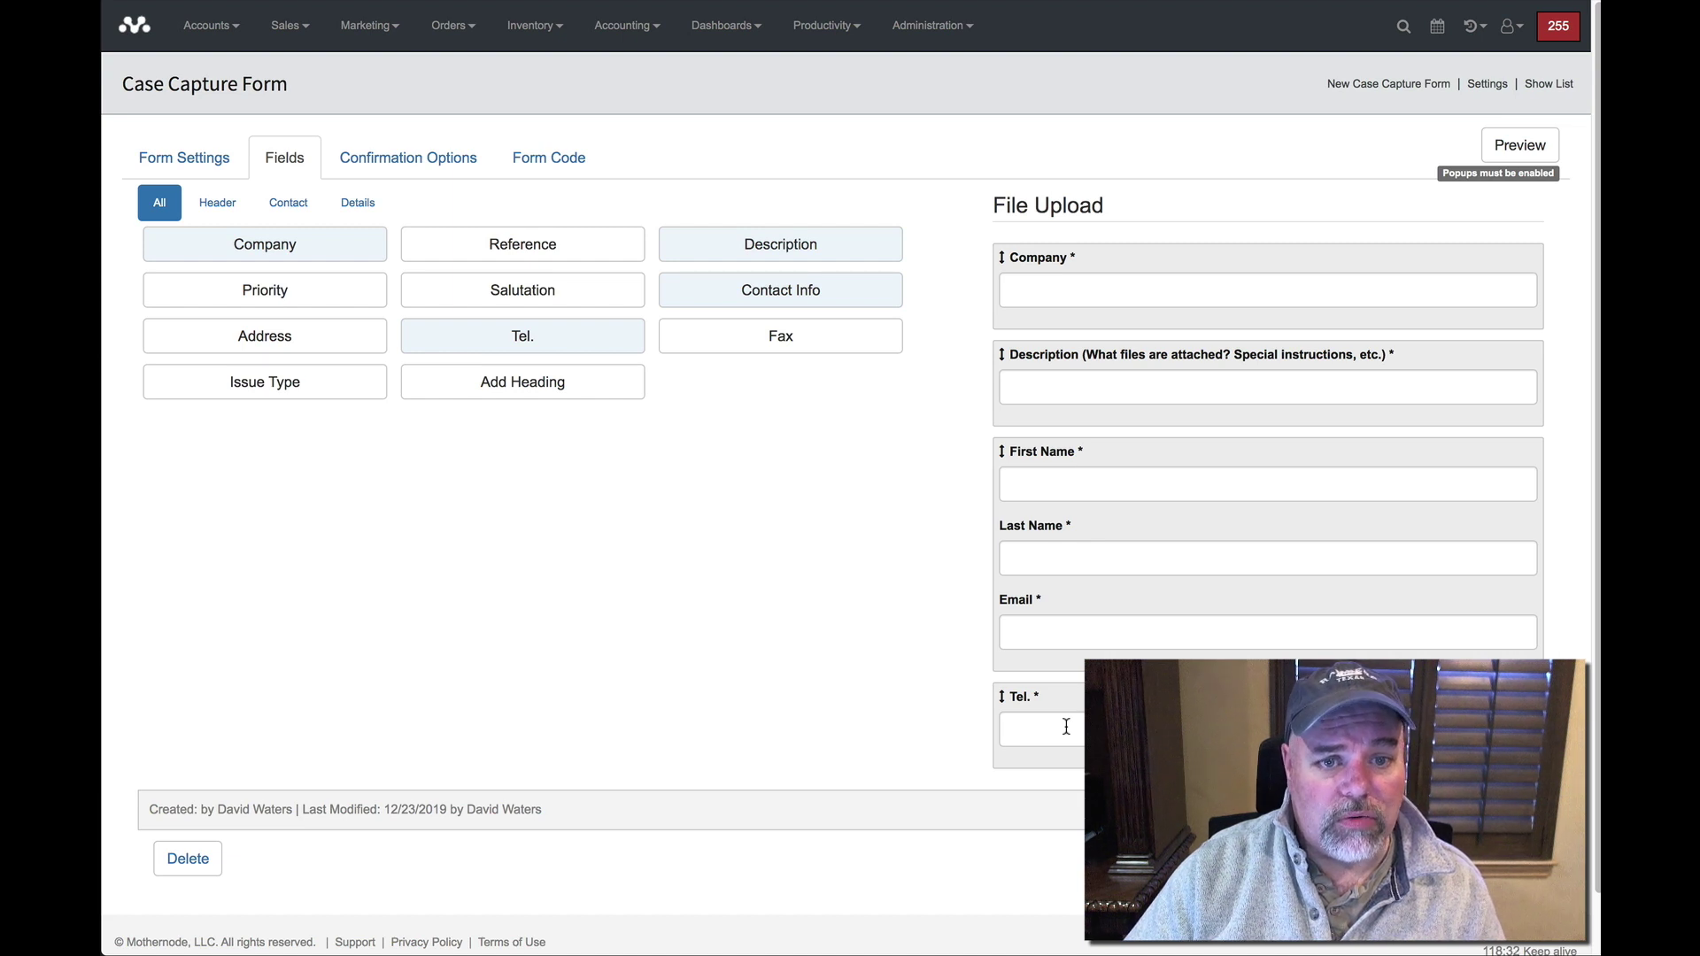
left_click(462, 161)
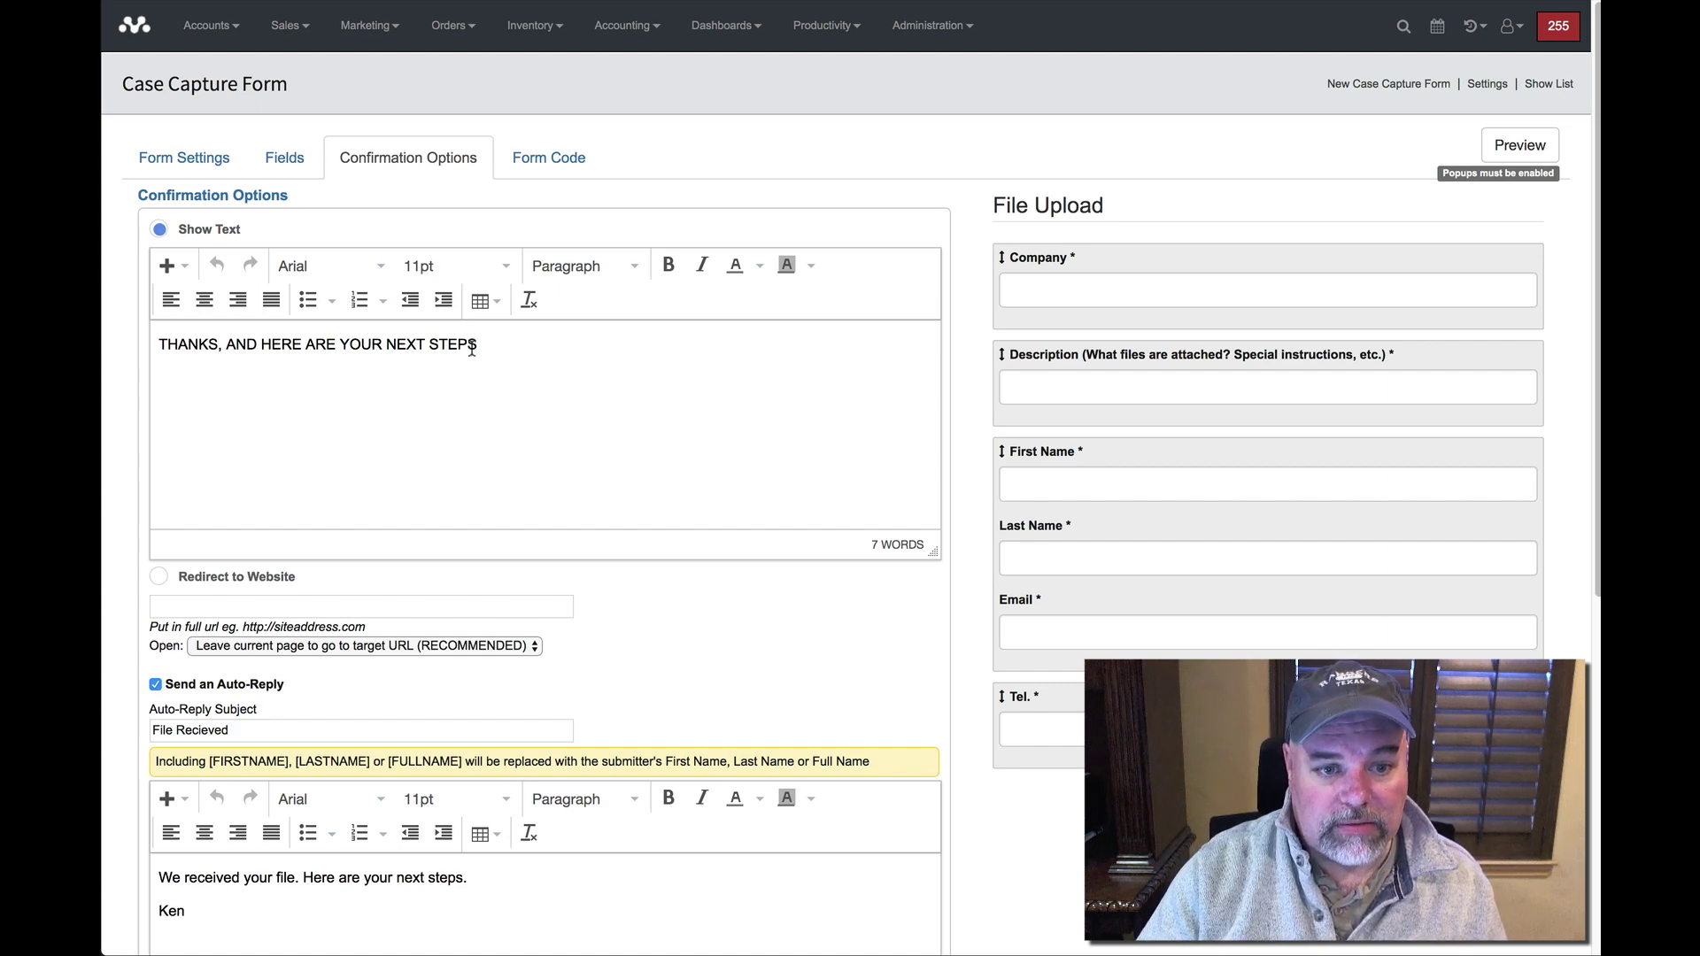
scroll(416, 389, "down", 4)
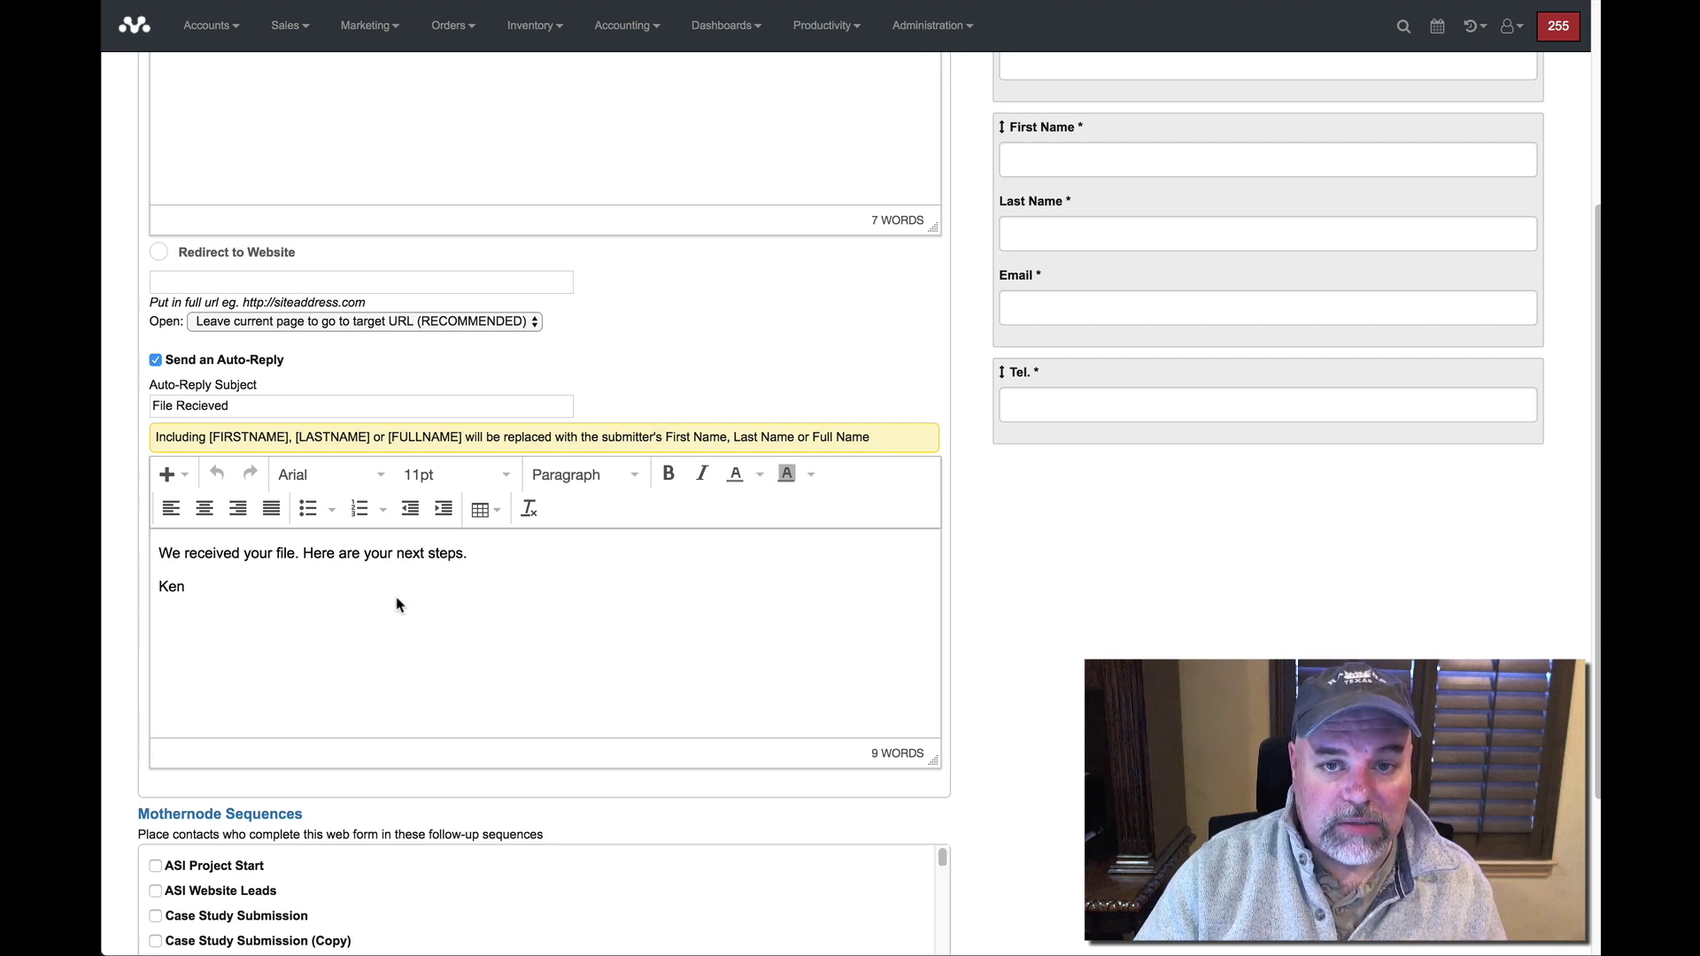
scroll(396, 604, "up", 5)
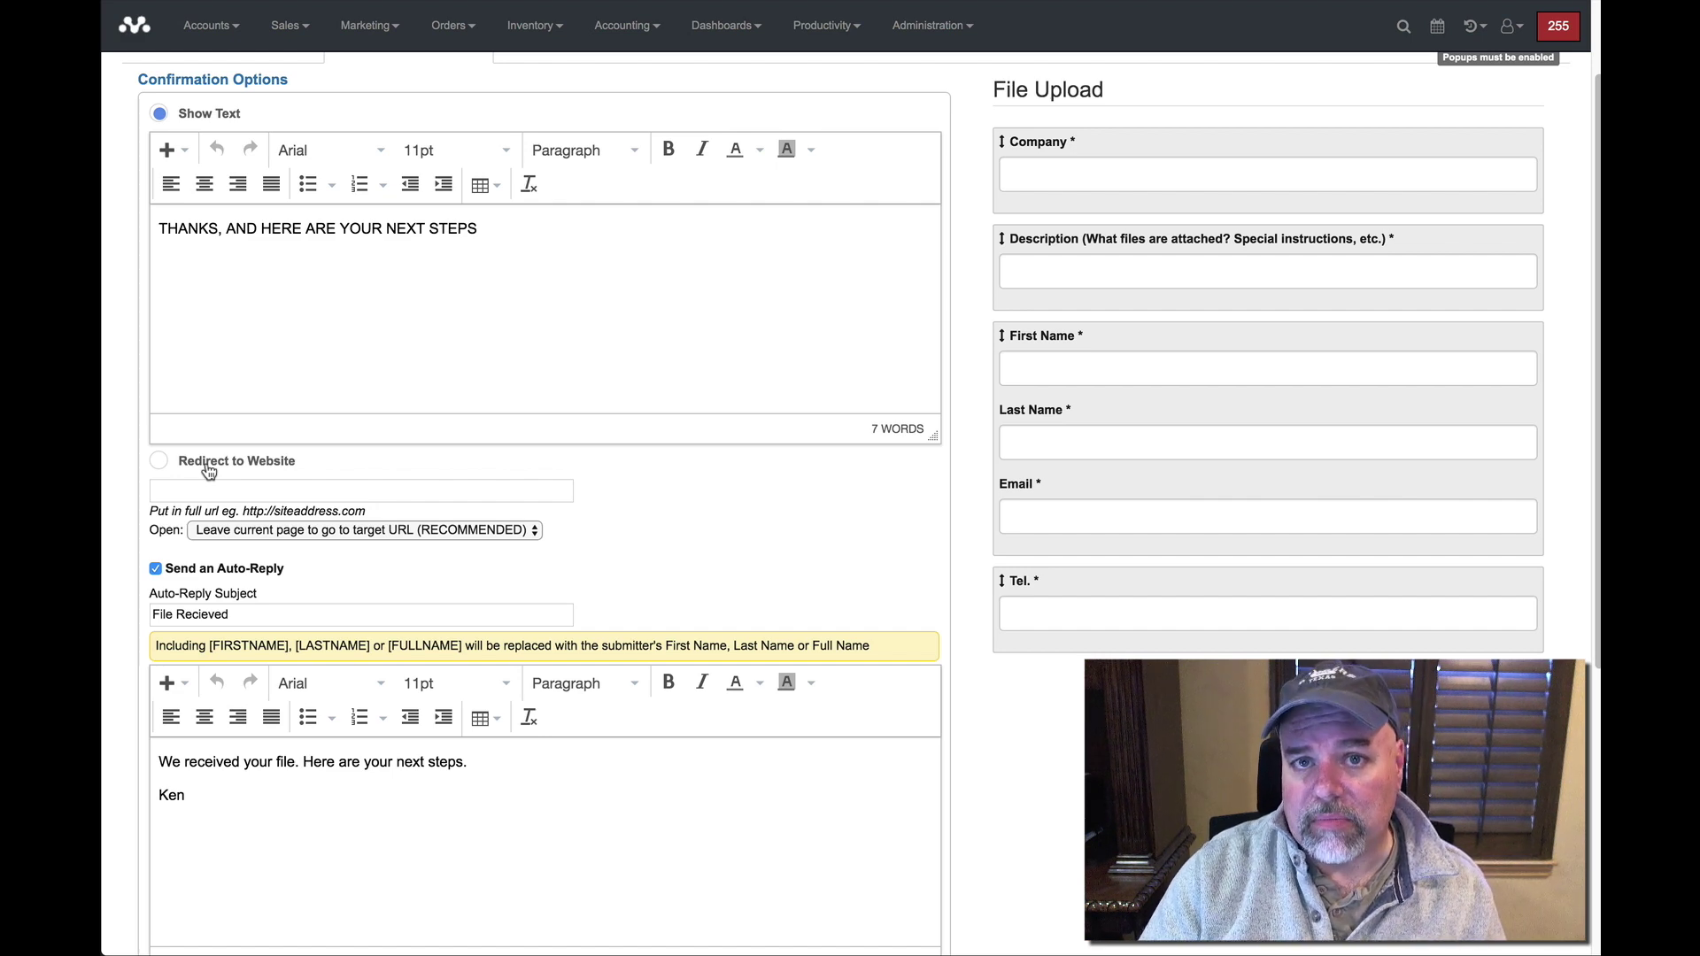
scroll(141, 430, "up", 3)
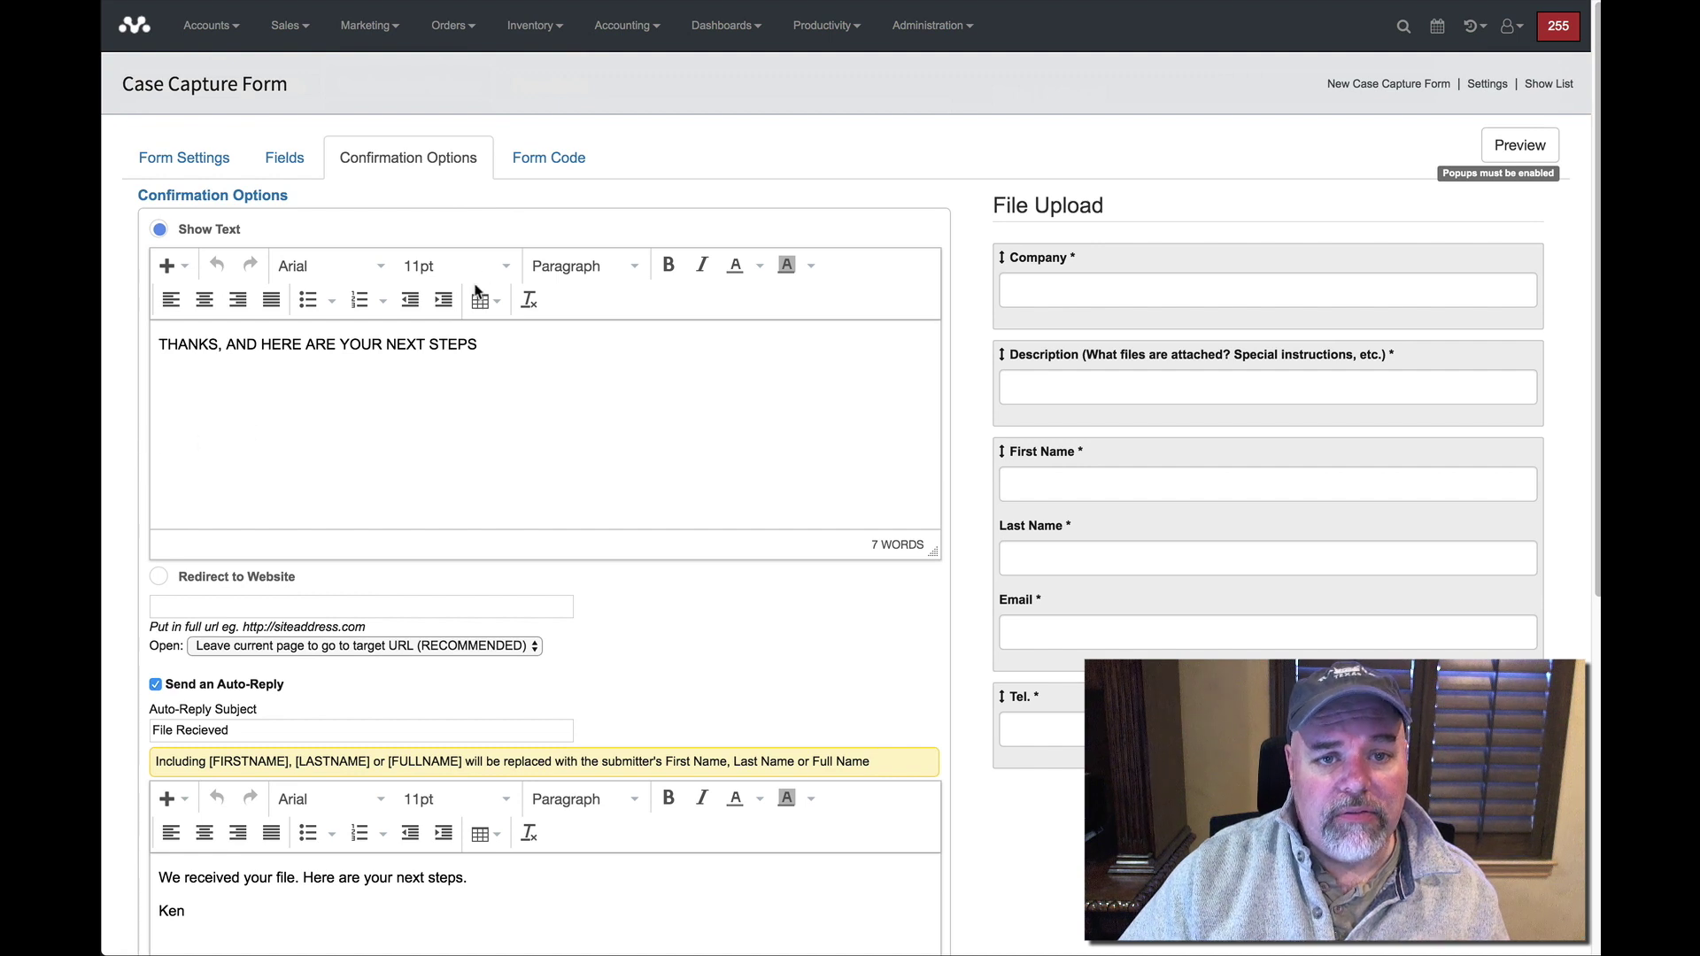
Show the Form Code with pop-up link, HTML link, WordPress shortcode and embed code.
left_click(558, 168)
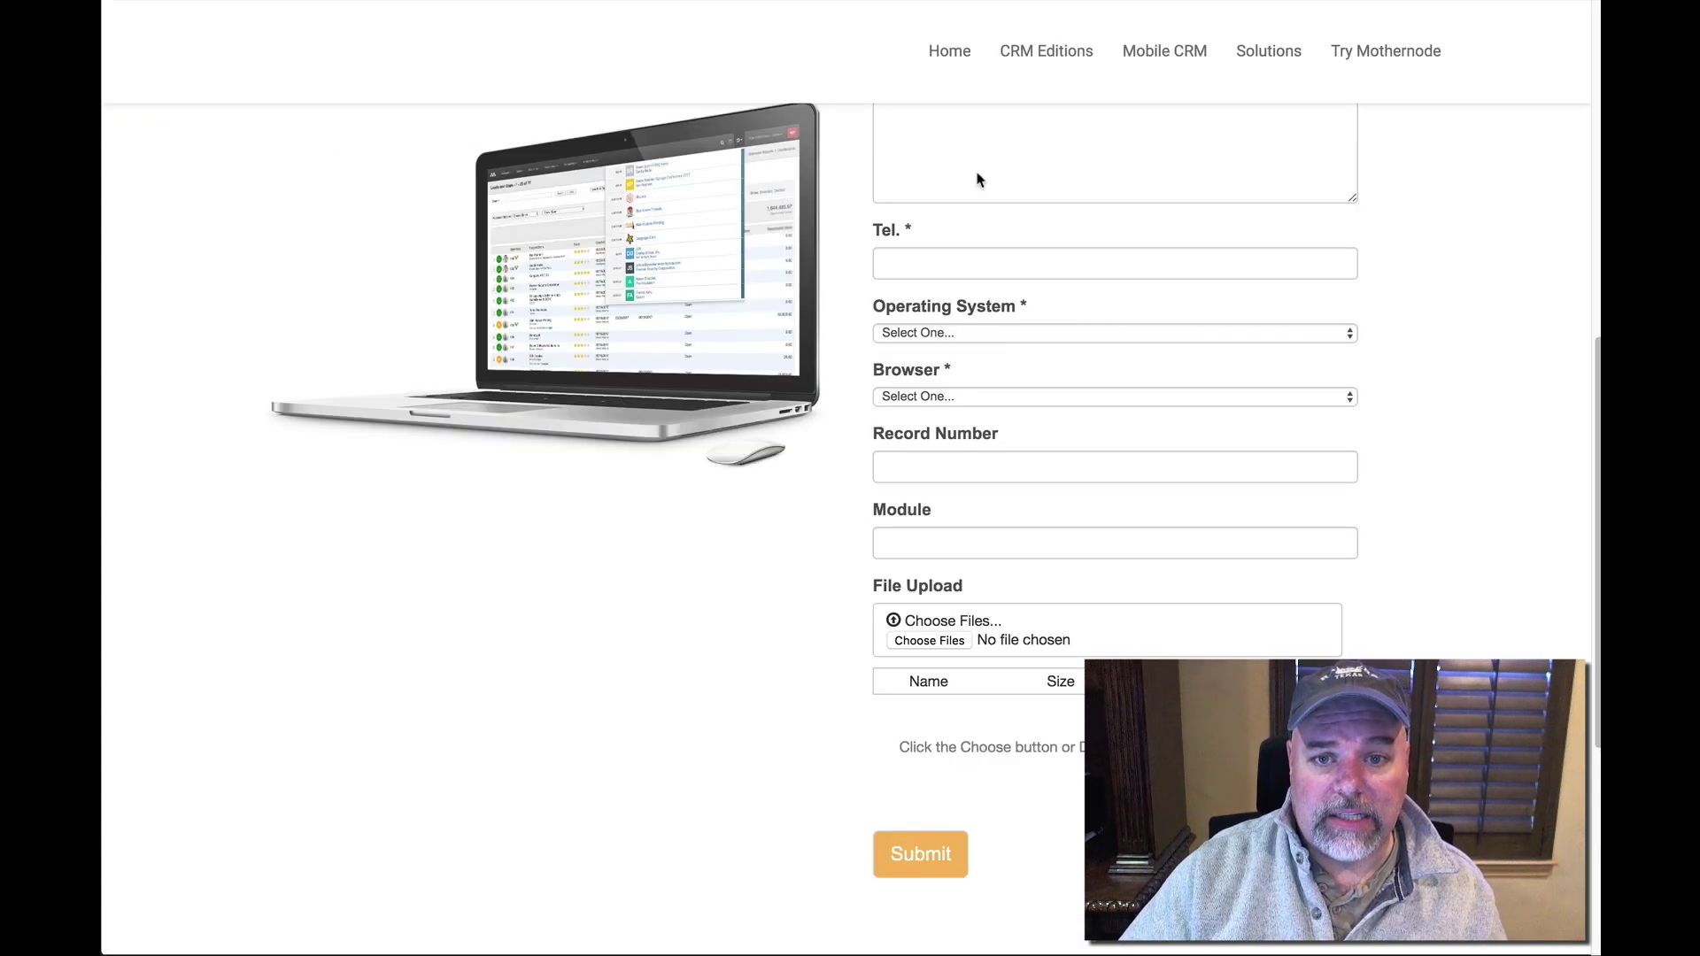
scroll(974, 367, "up", 3)
scroll(981, 391, "up", 5)
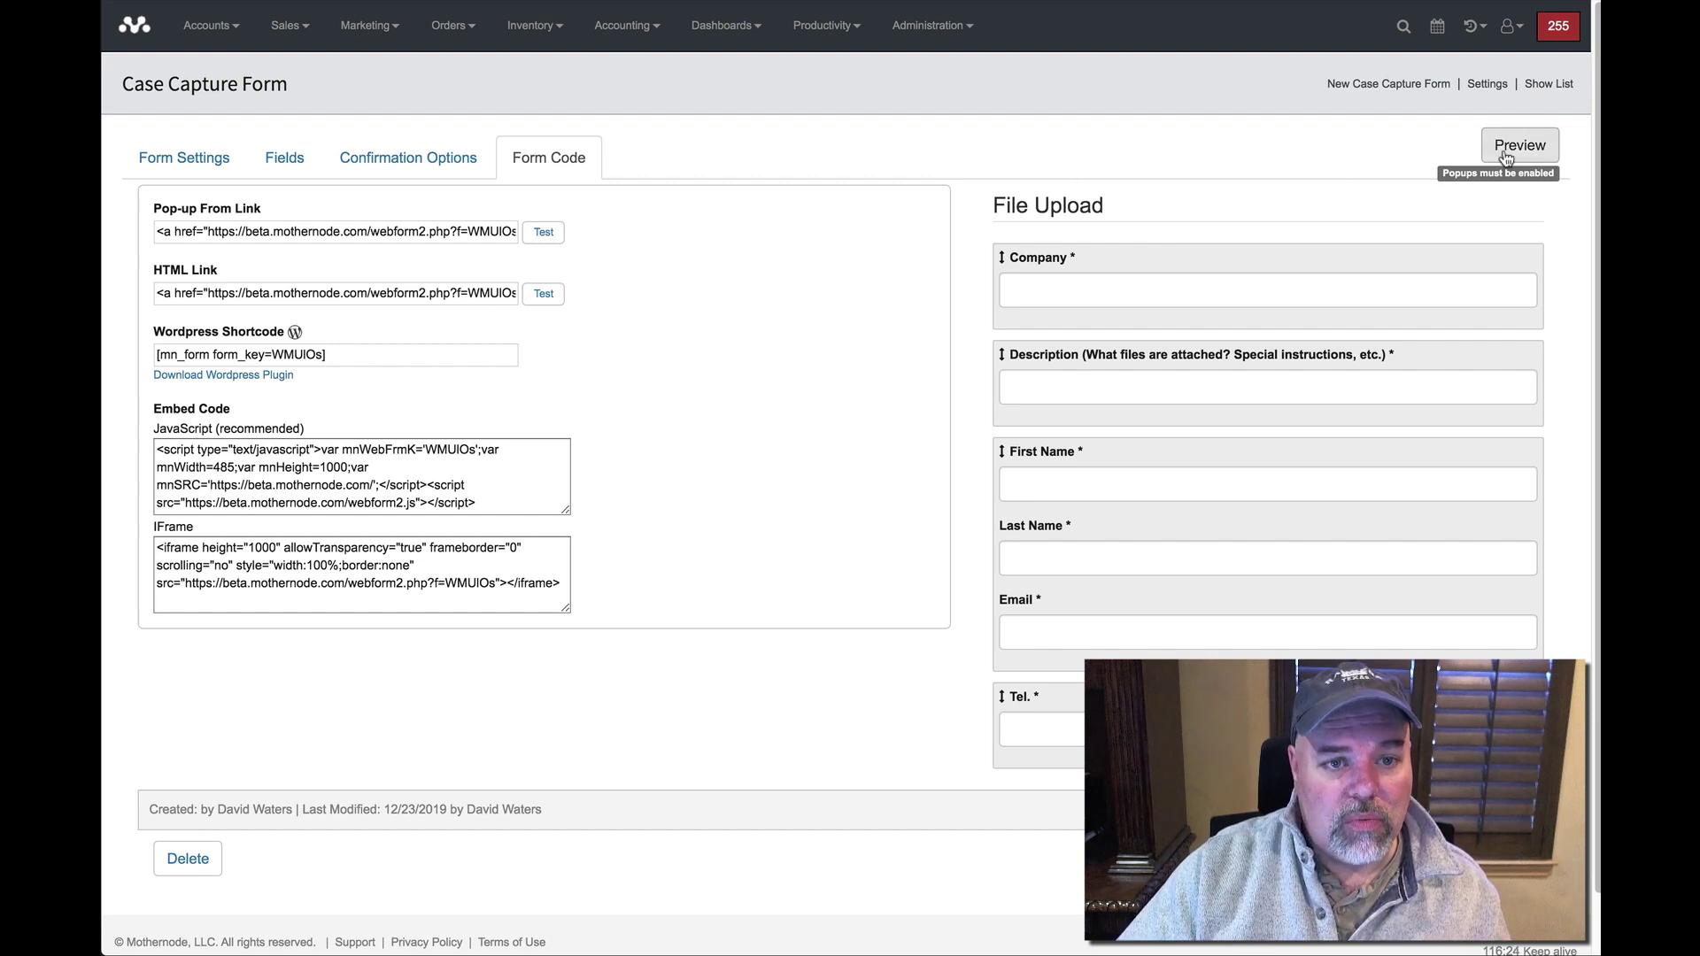
Return to Form Settings and open a live preview of the File Upload form.
left_click(206, 164)
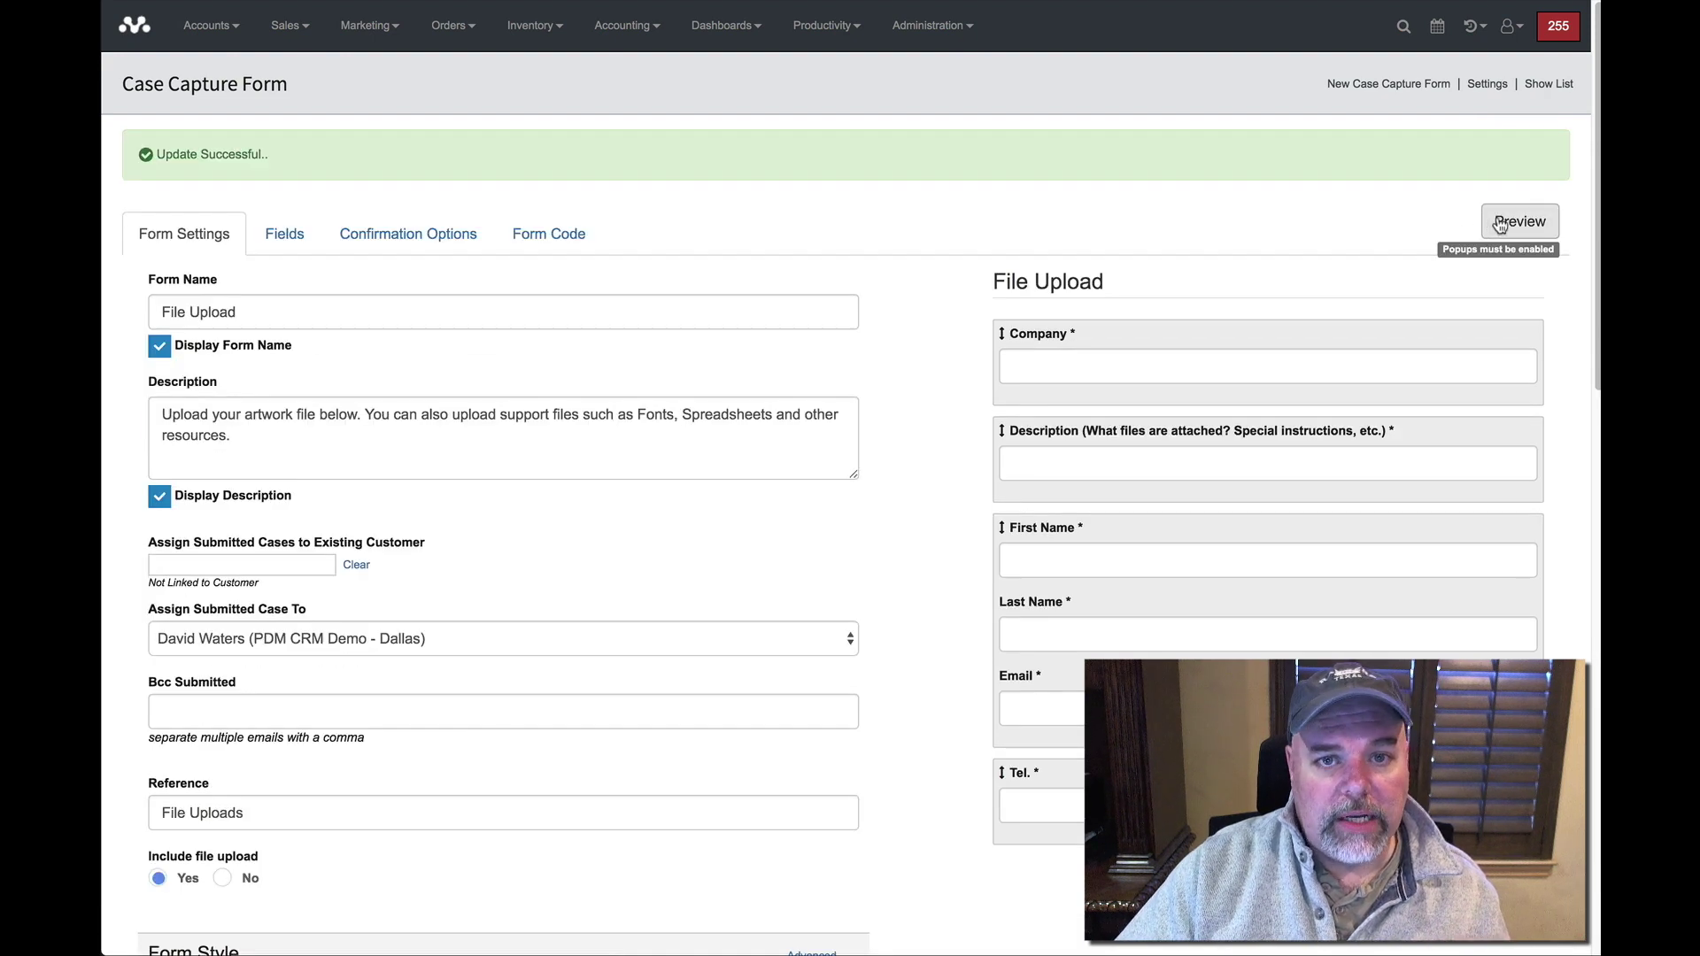
left_click(1499, 224)
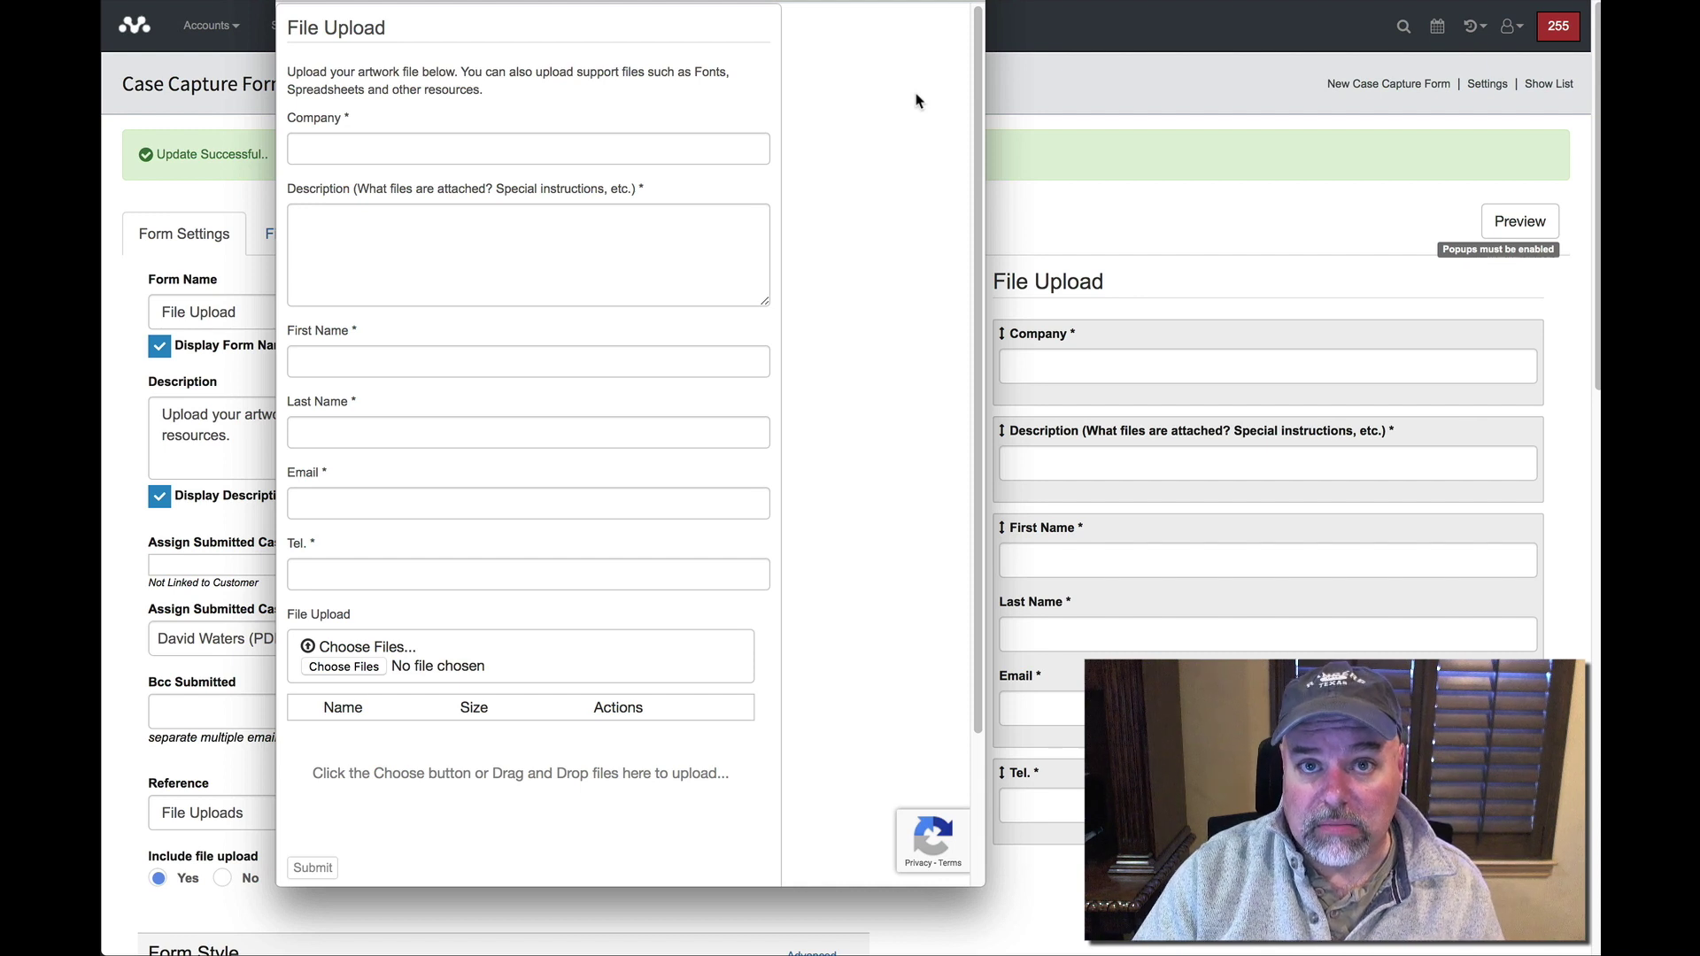
Enter company 'Banana Park' and description 'You need to know the following...' in the preview form.
left_click(606, 147)
type("Bana")
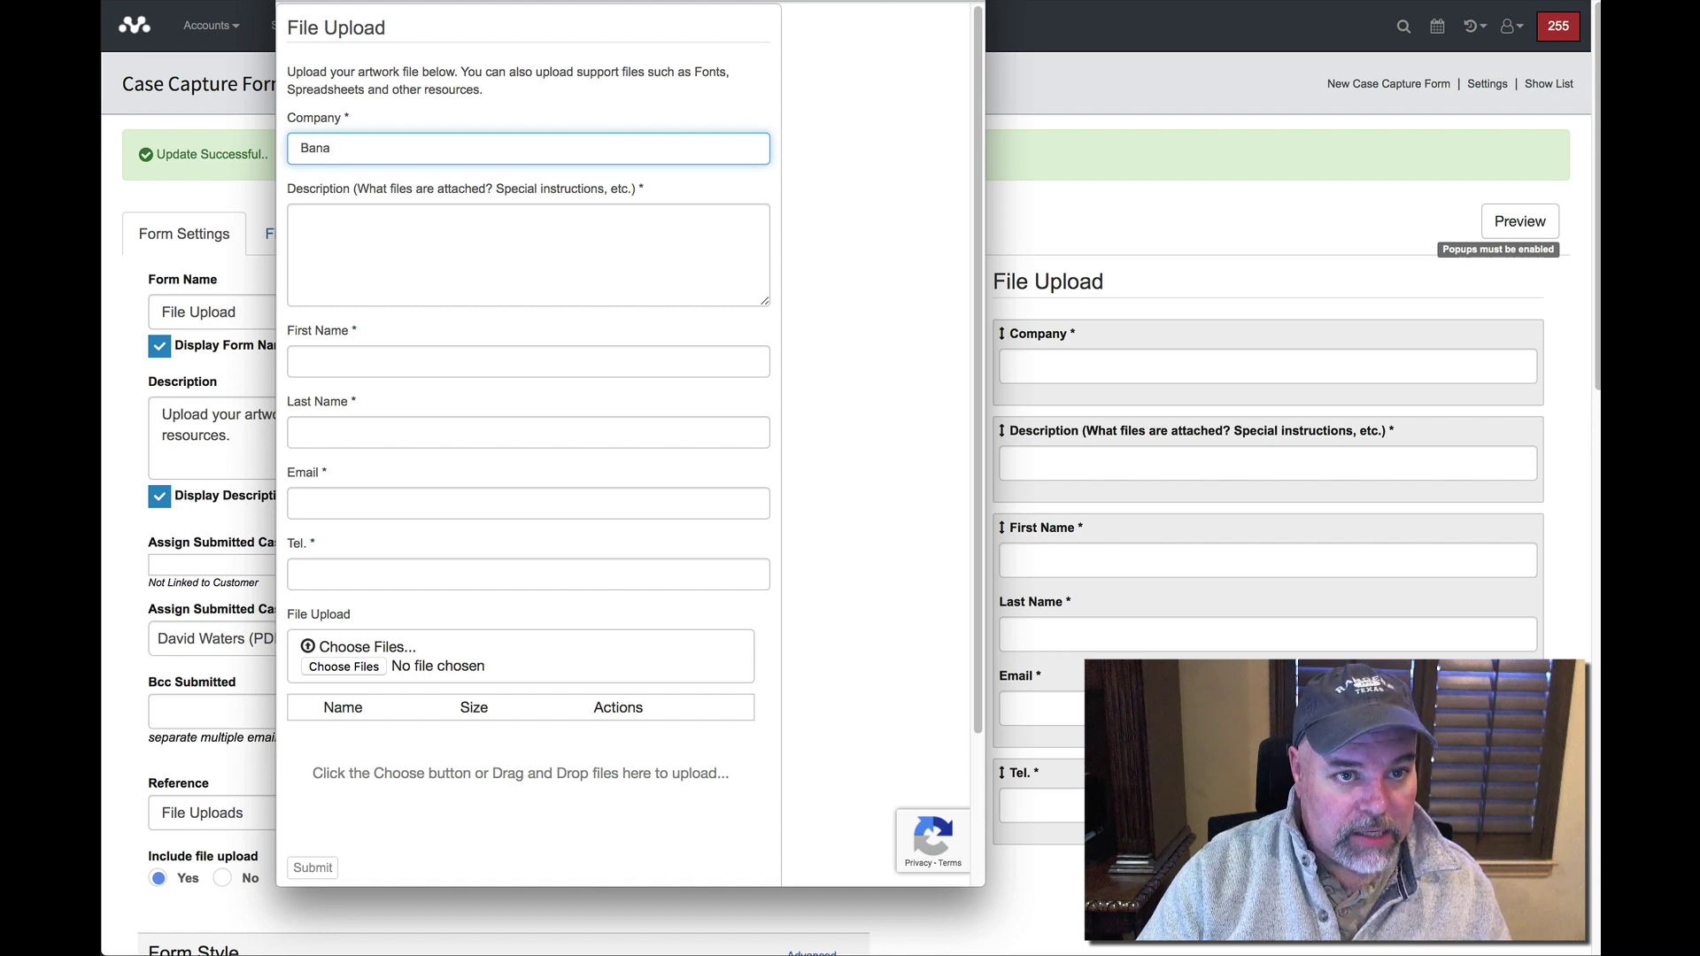
type("par")
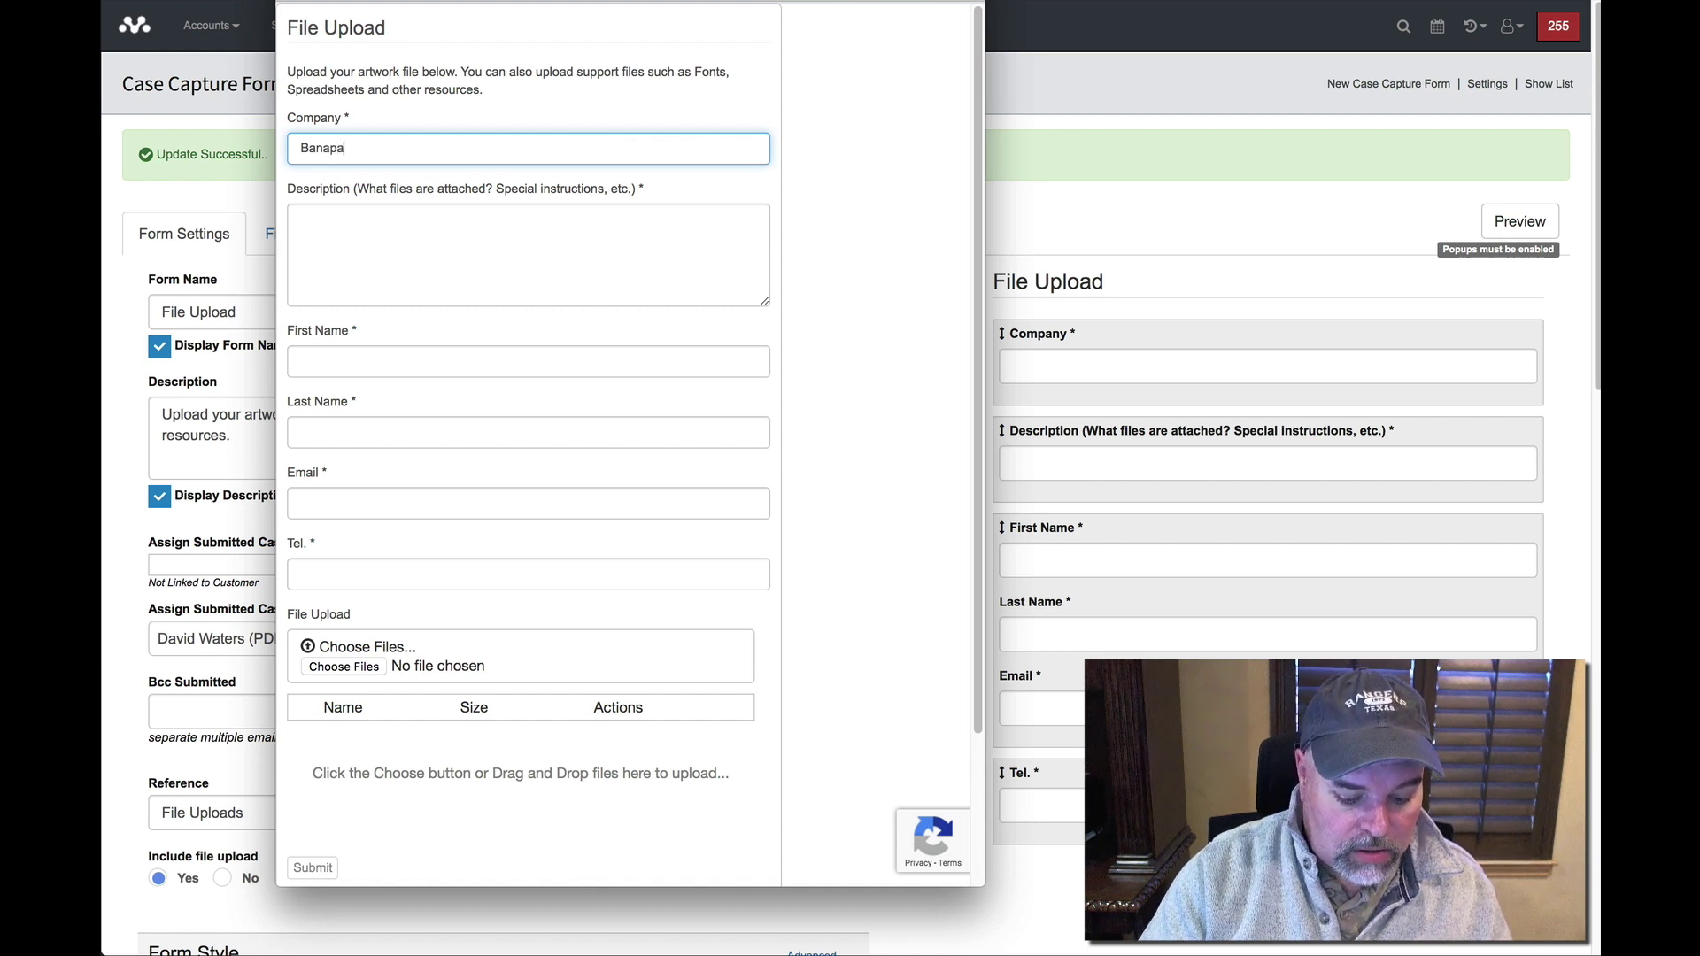
key("BackSpace")
key("BackSpace")
type("na Park")
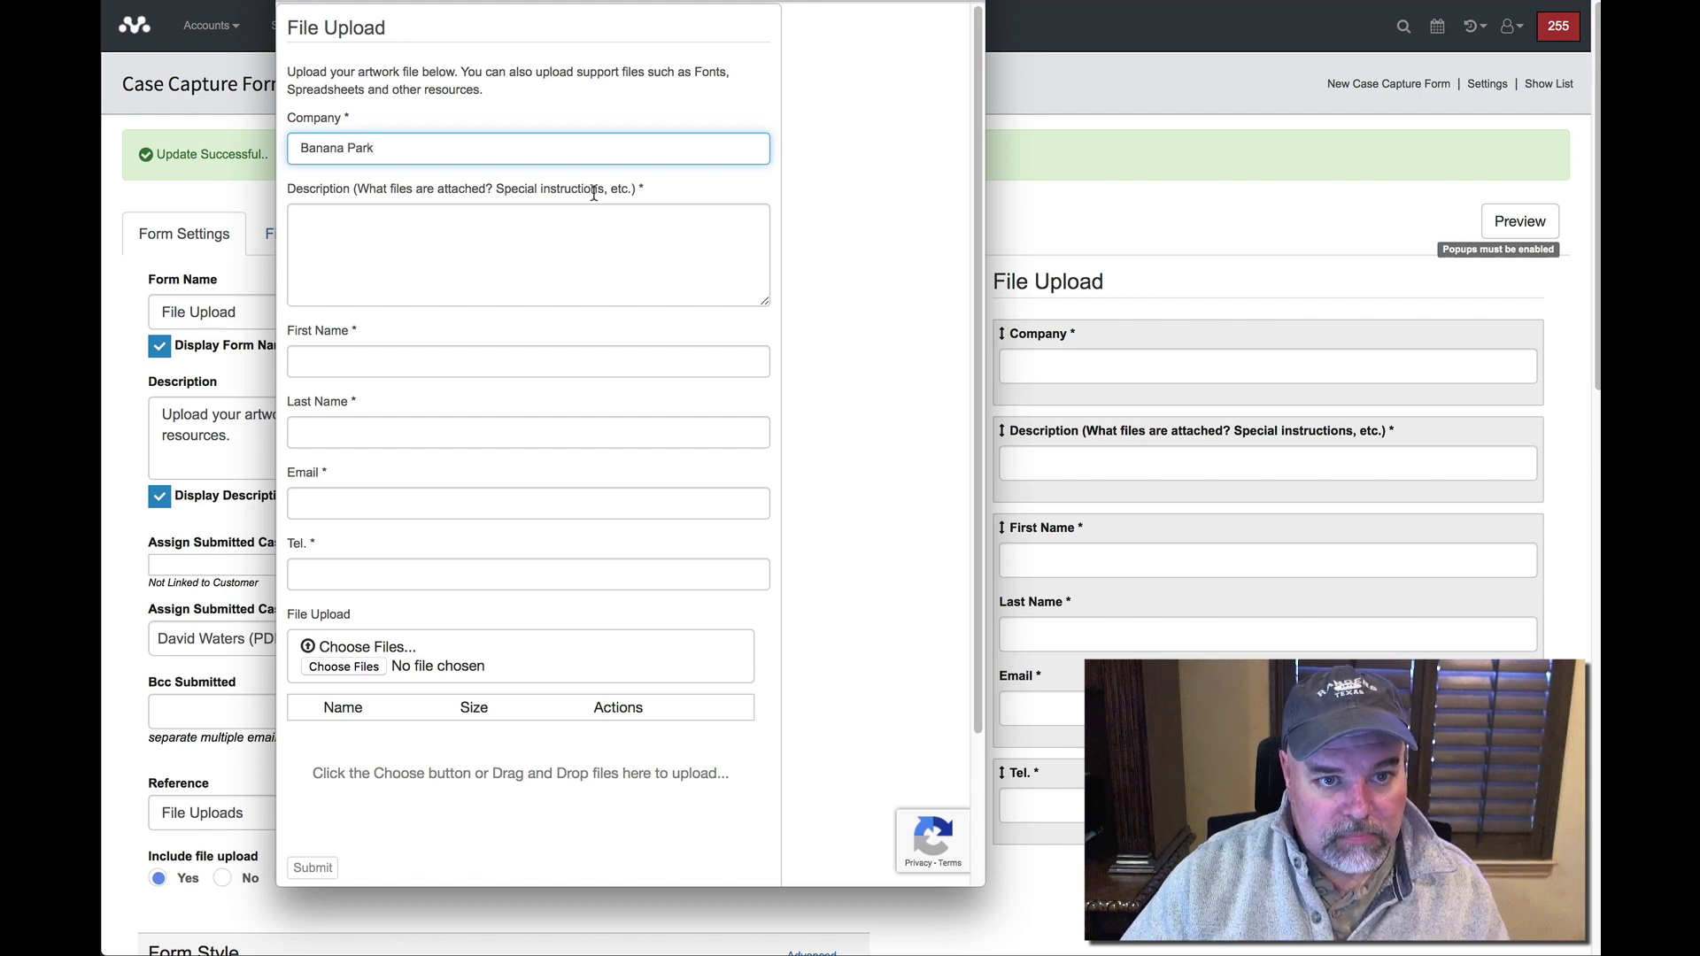
left_click(591, 241)
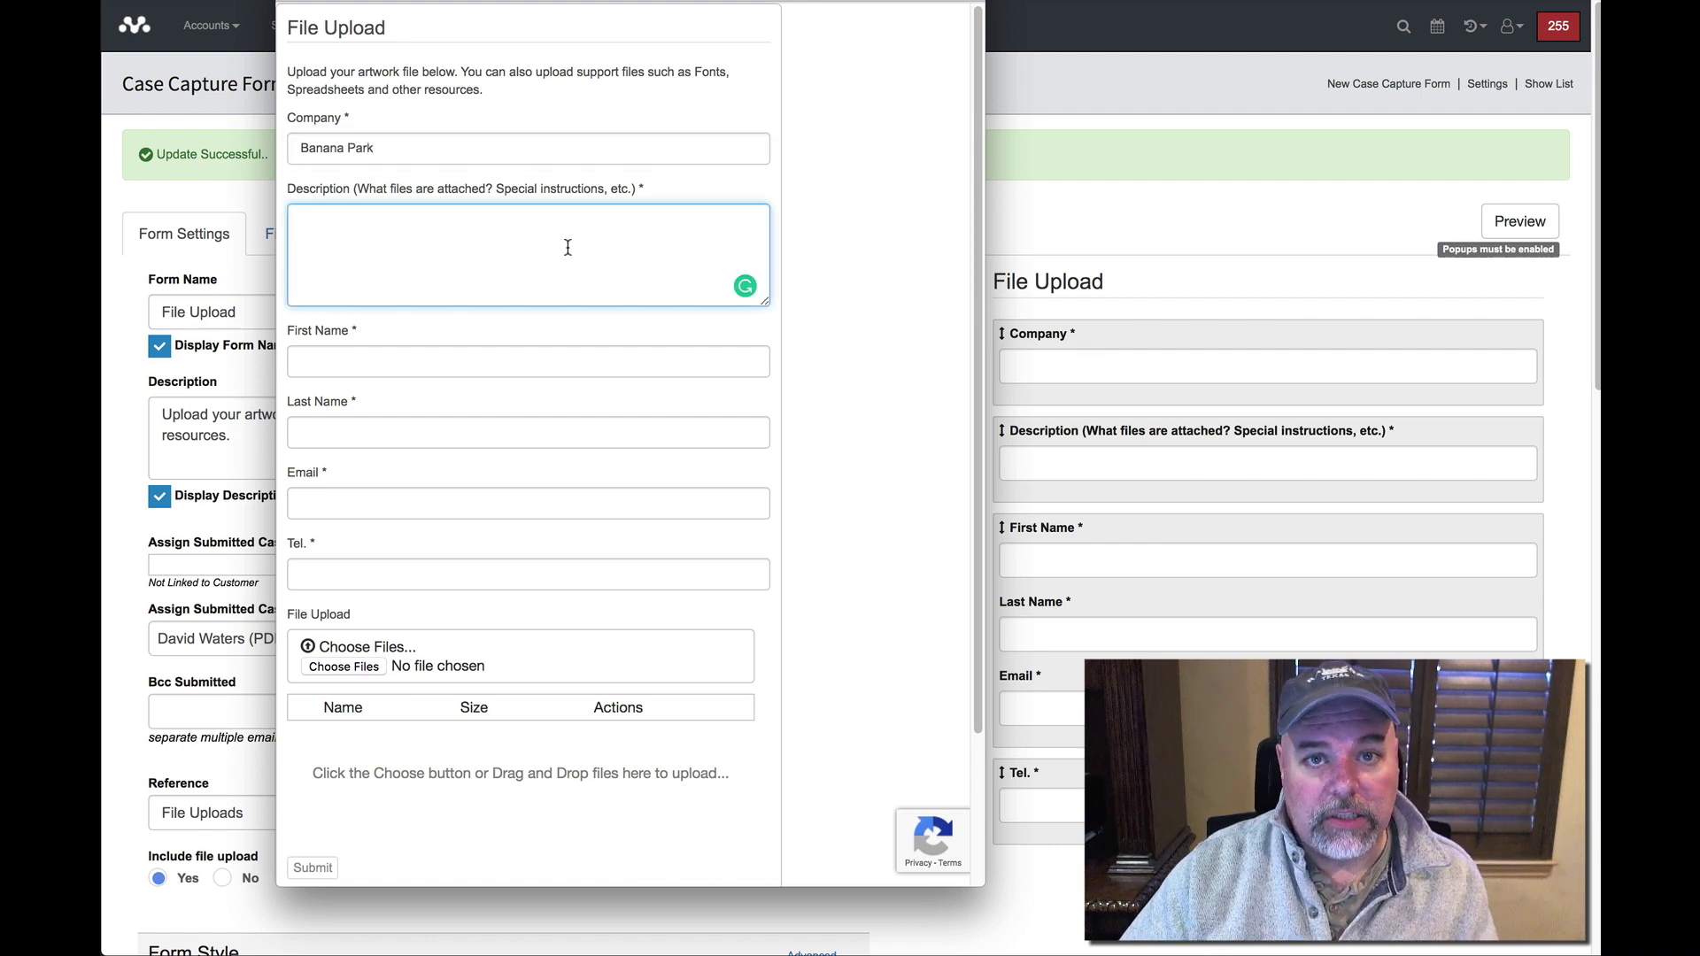
type("You need to know the following...")
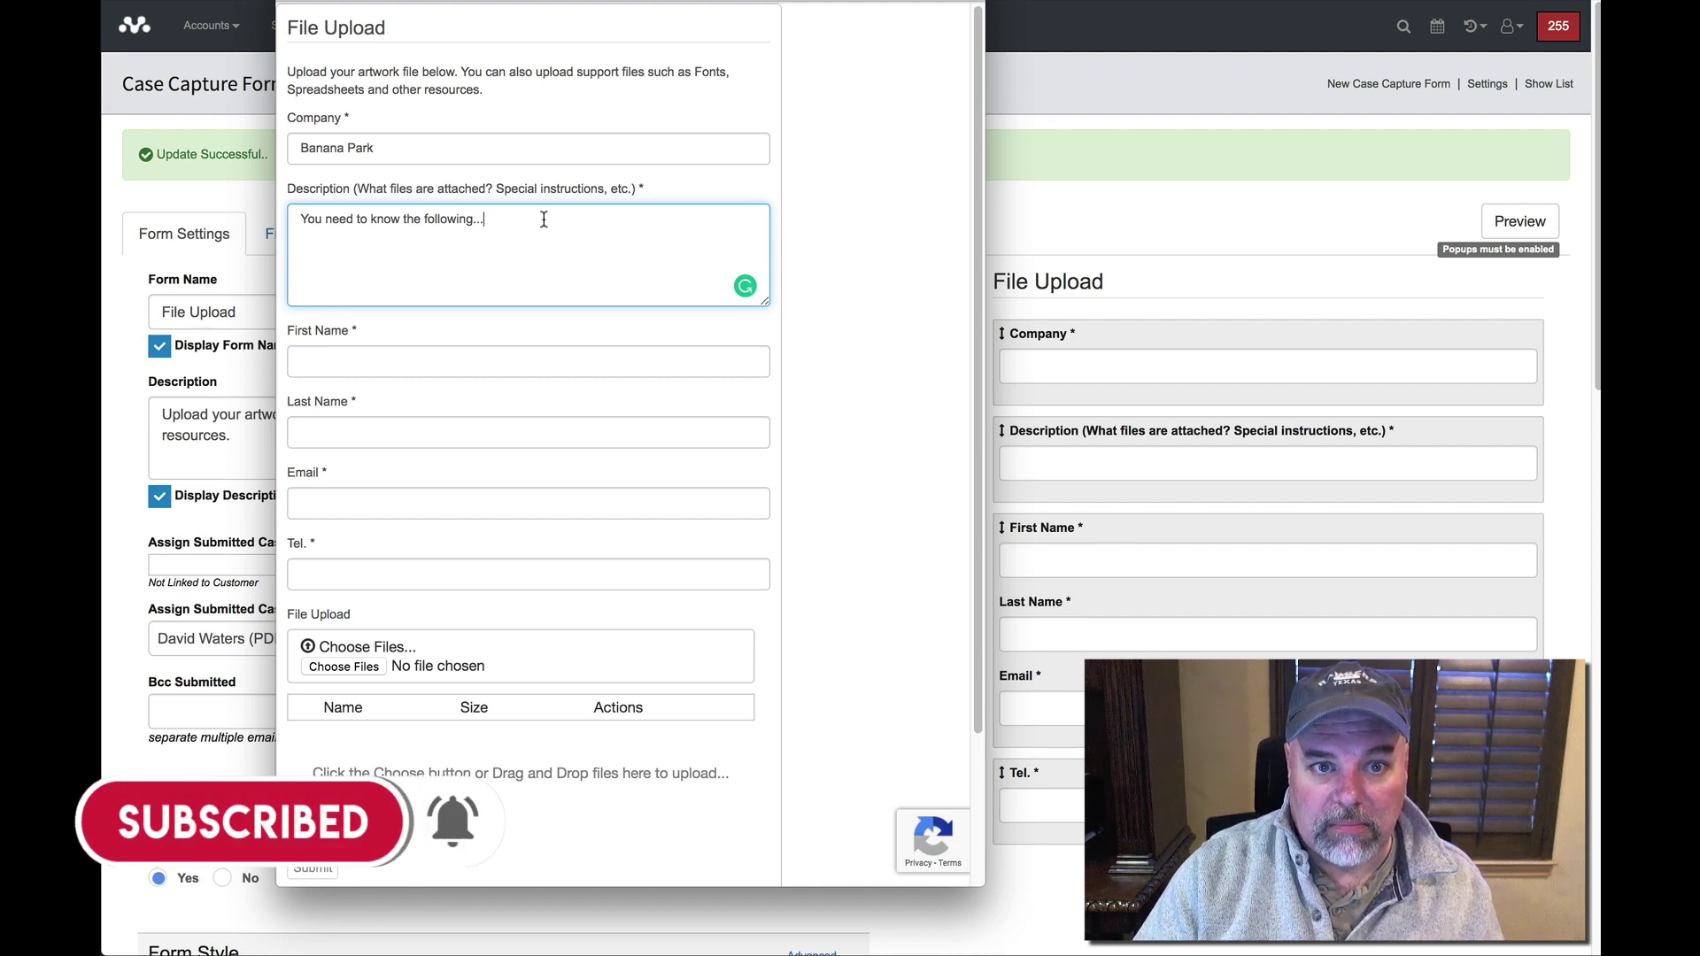
Fill in the contact's first and last name, e-mail and phone number, then choose a file.
left_click(419, 360)
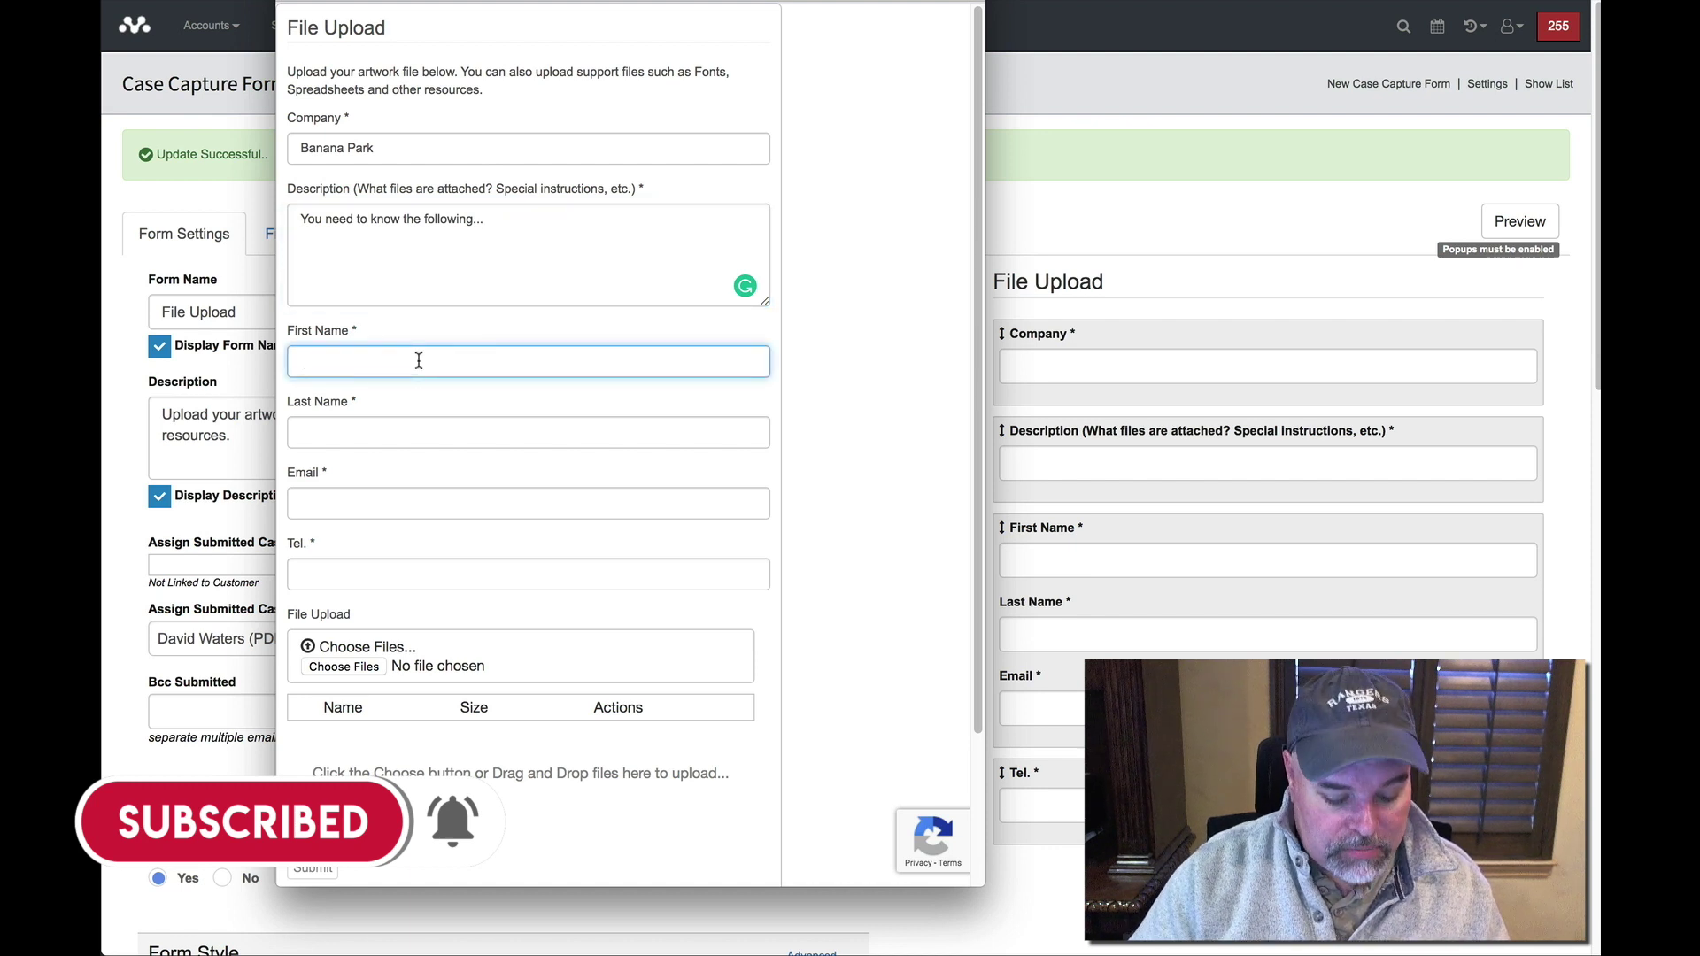
key("Tab")
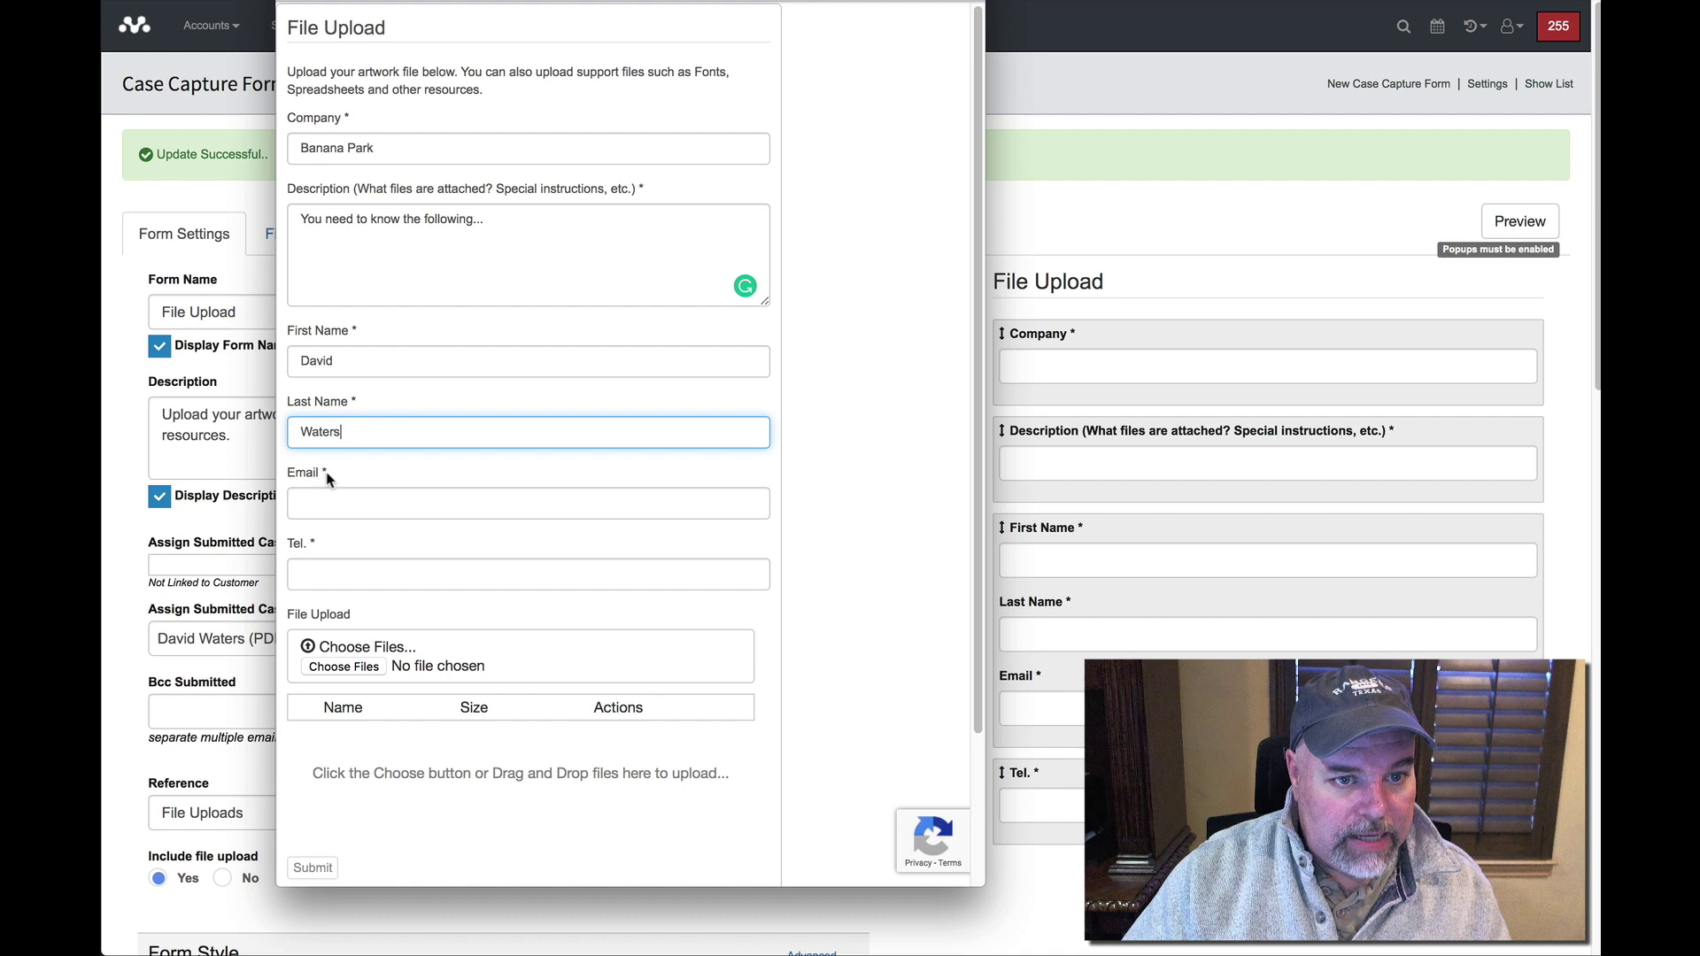
left_click(324, 505)
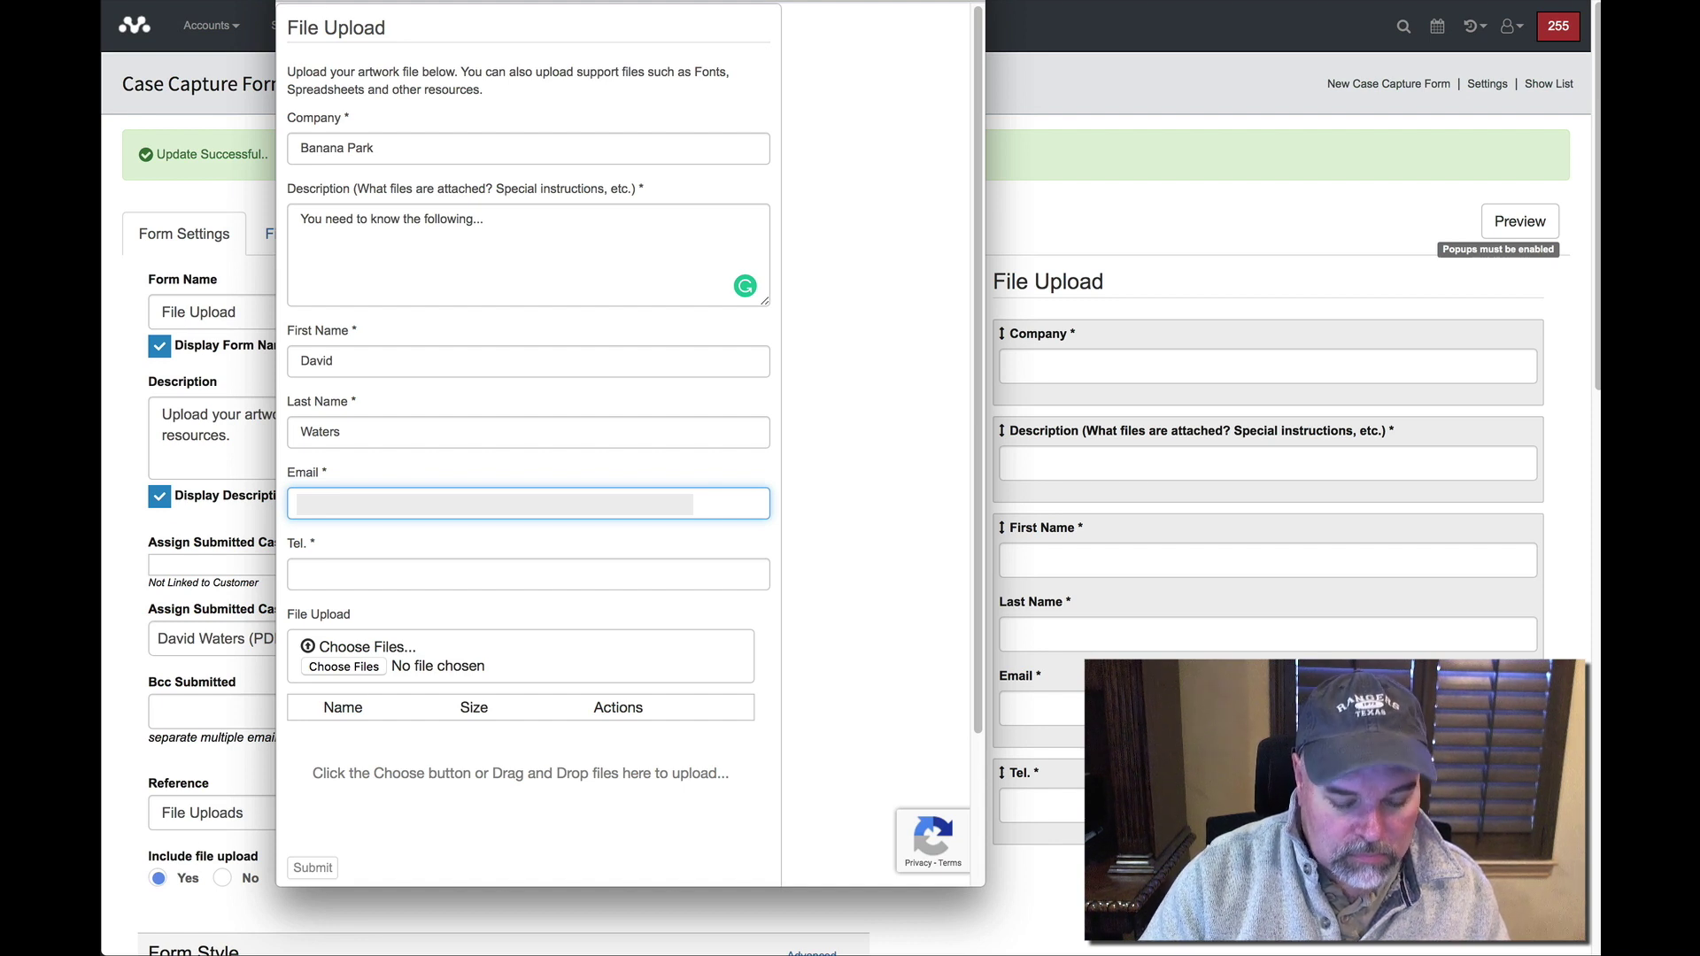
left_click(310, 568)
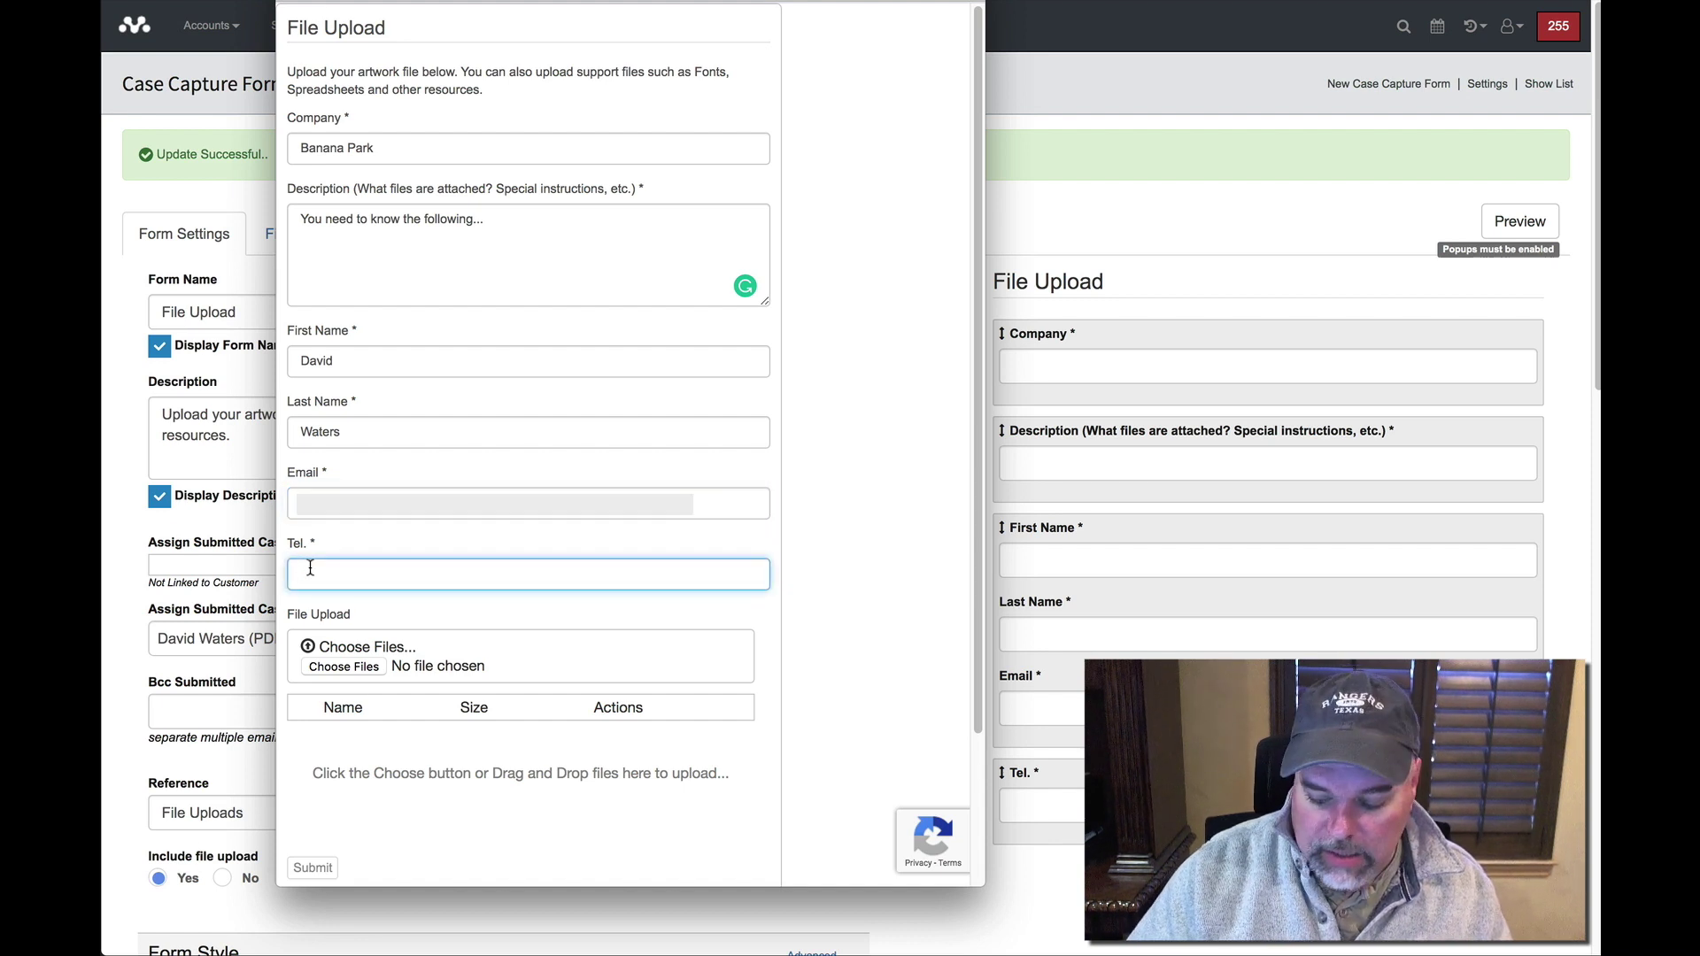
type("55")
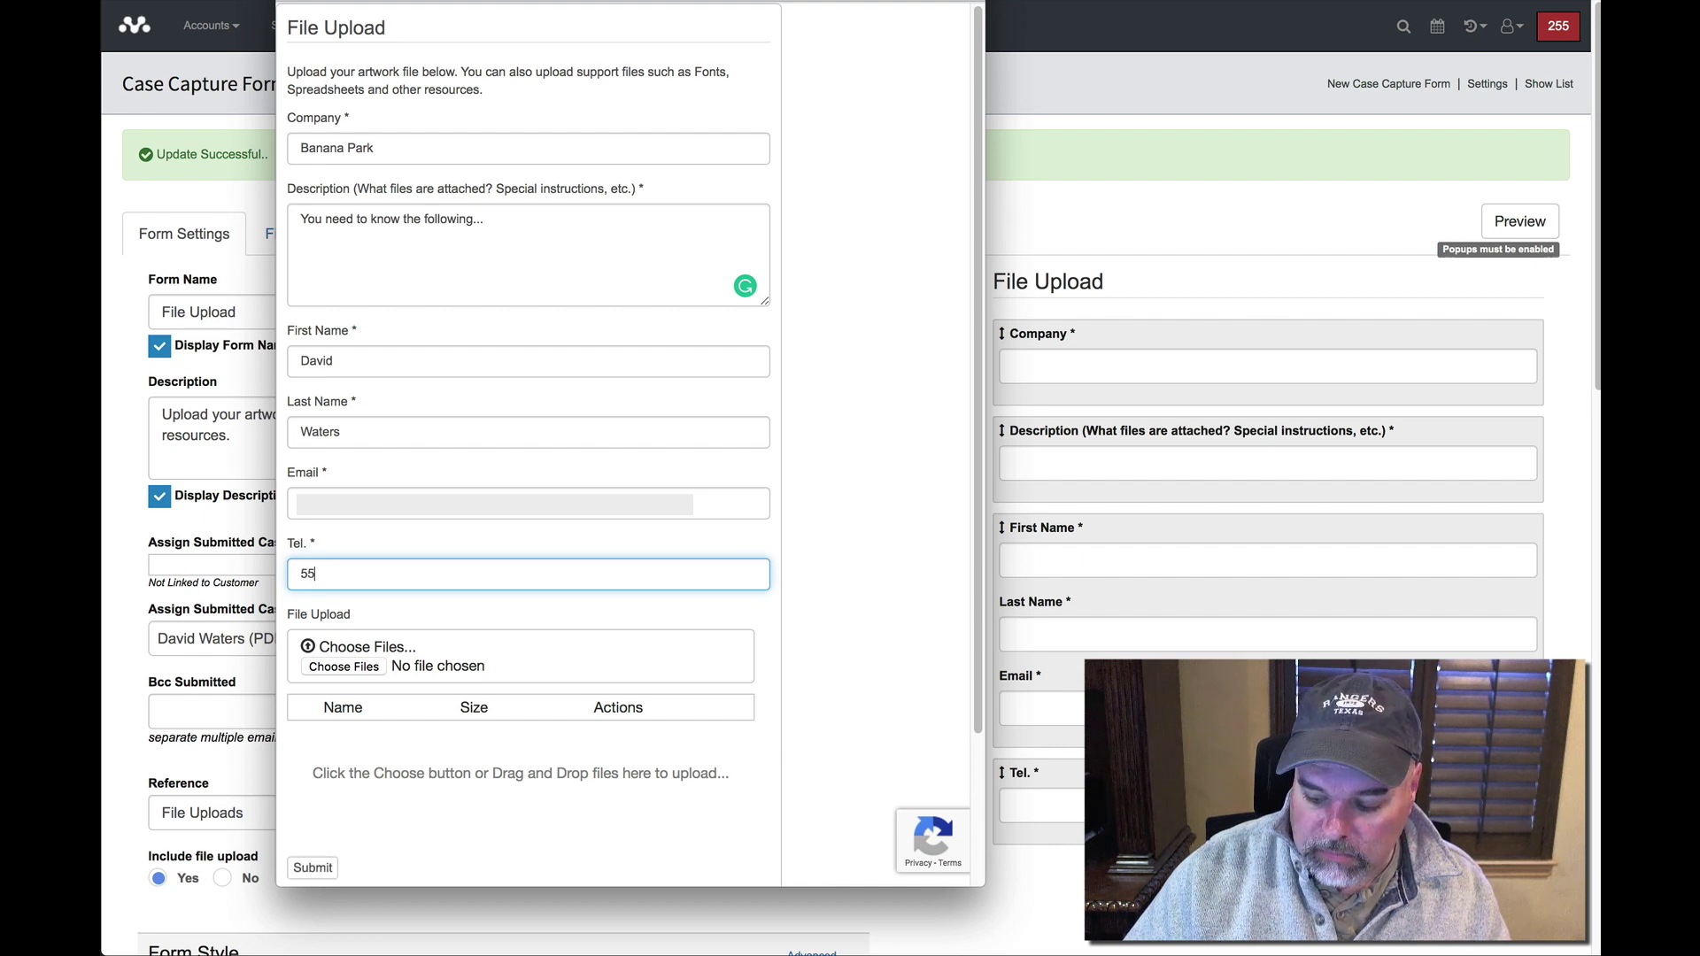
type("5-555-1212")
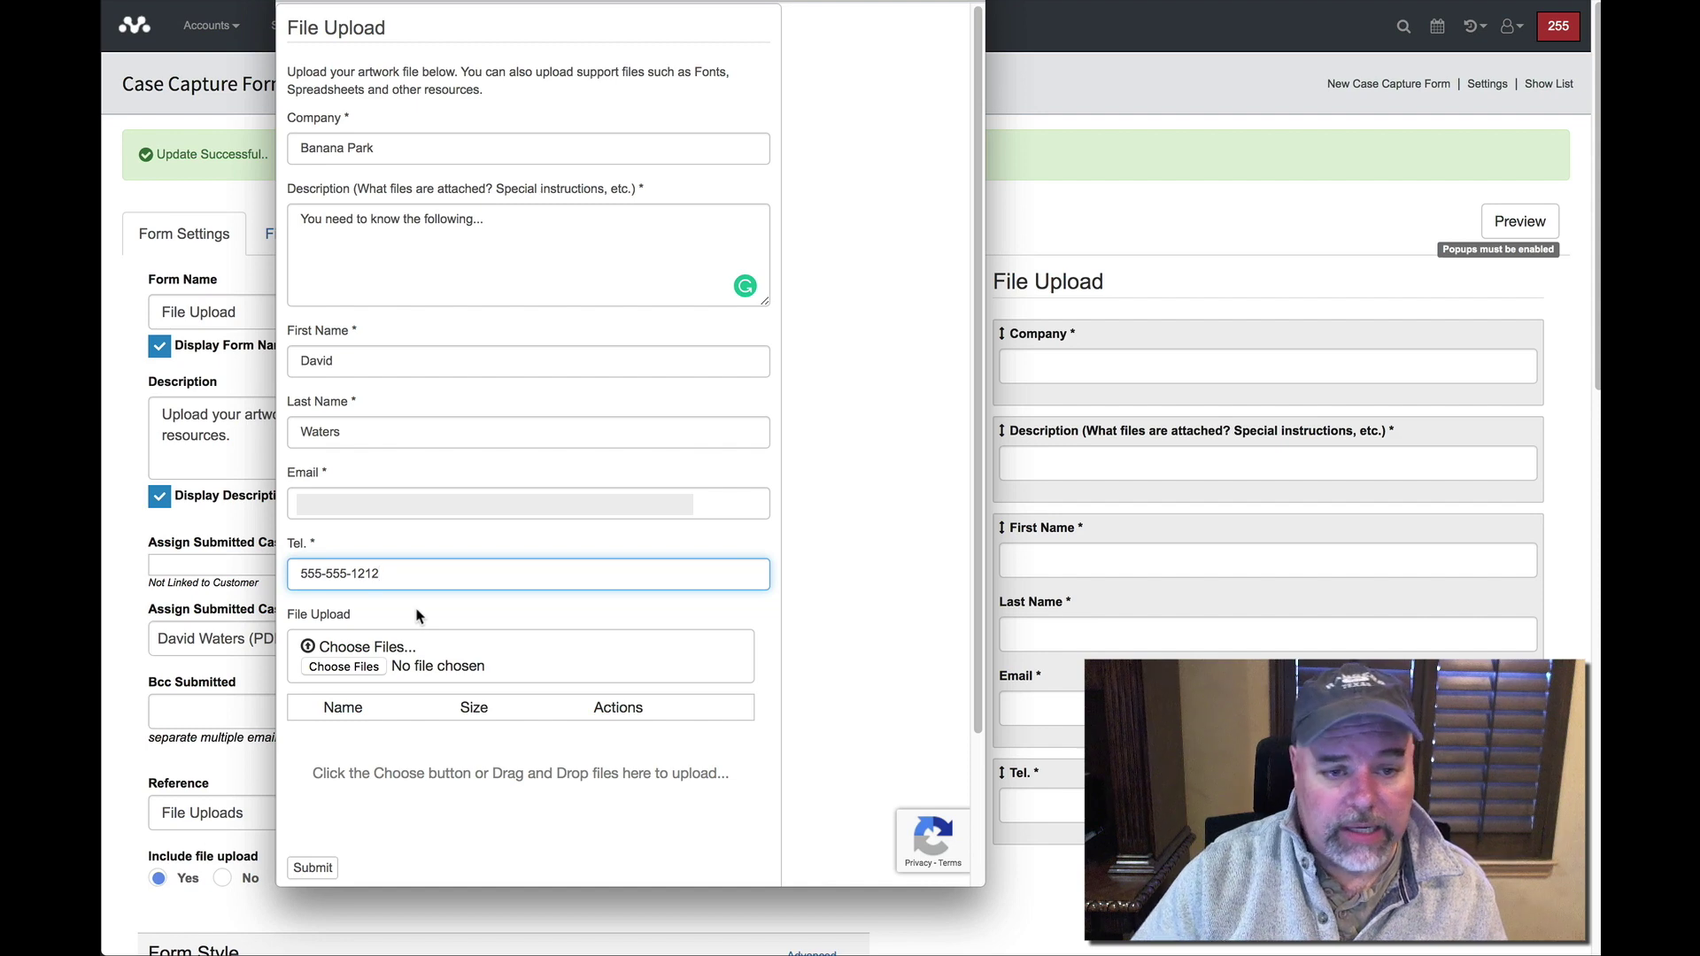
left_click(343, 666)
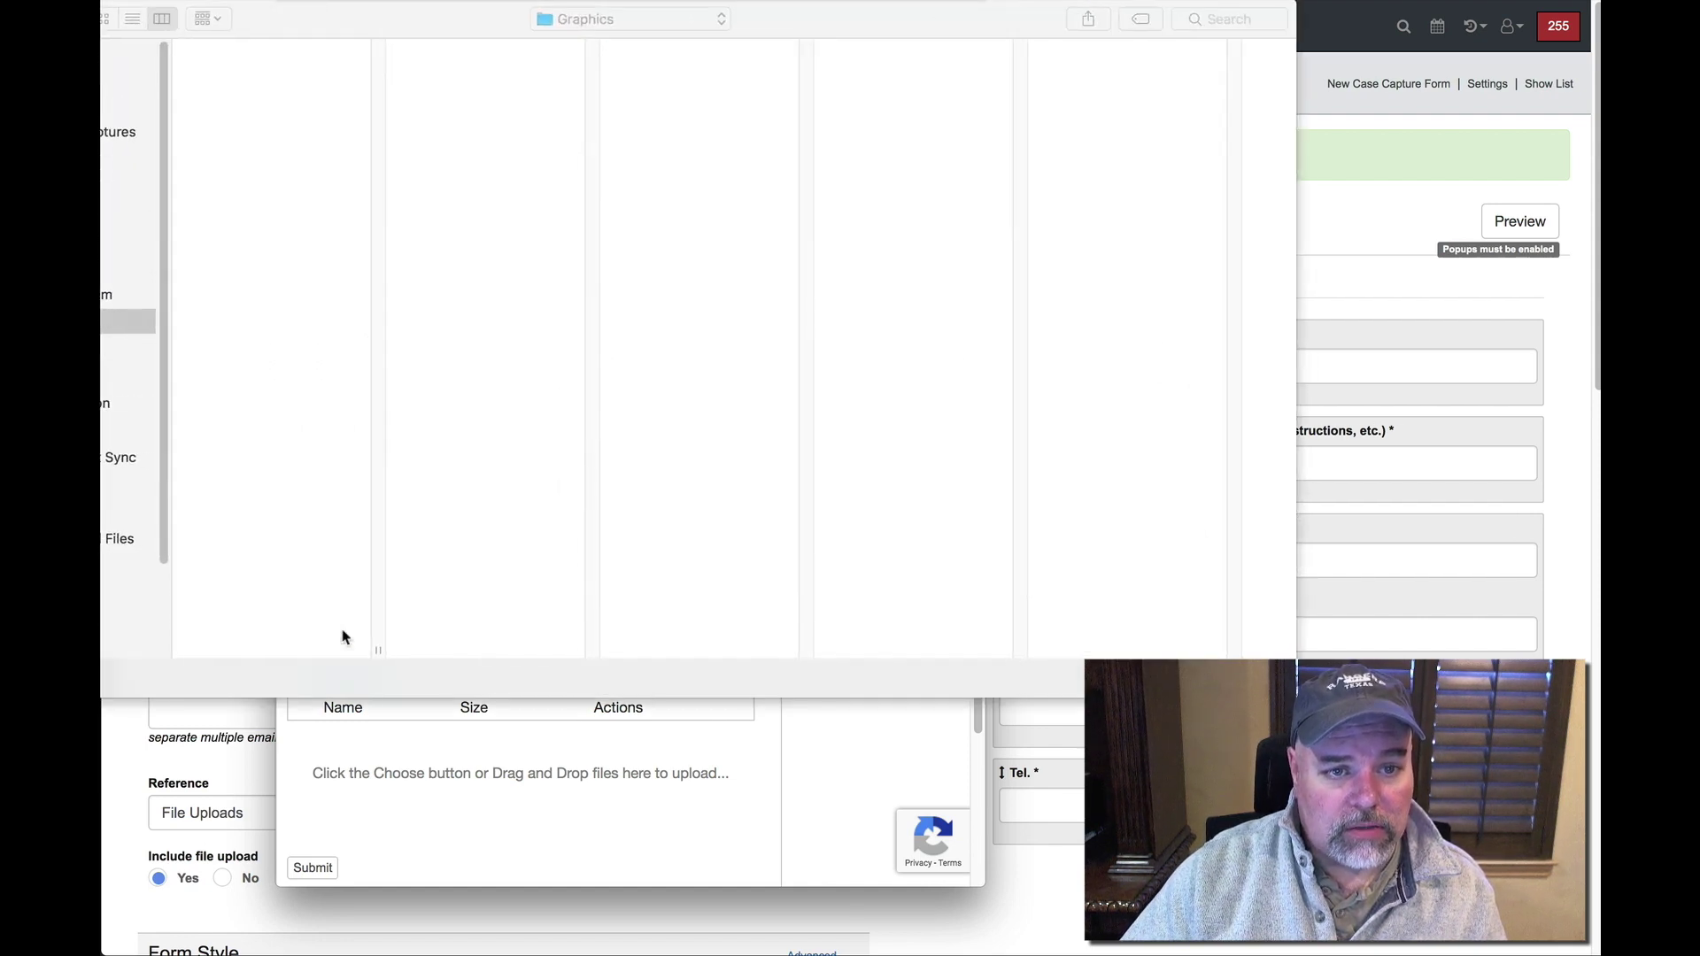
Attach MNTitleAnimation_HD1080_(1).mp4, submit the test form, and switch to the Gmail inbox.
left_click(257, 530)
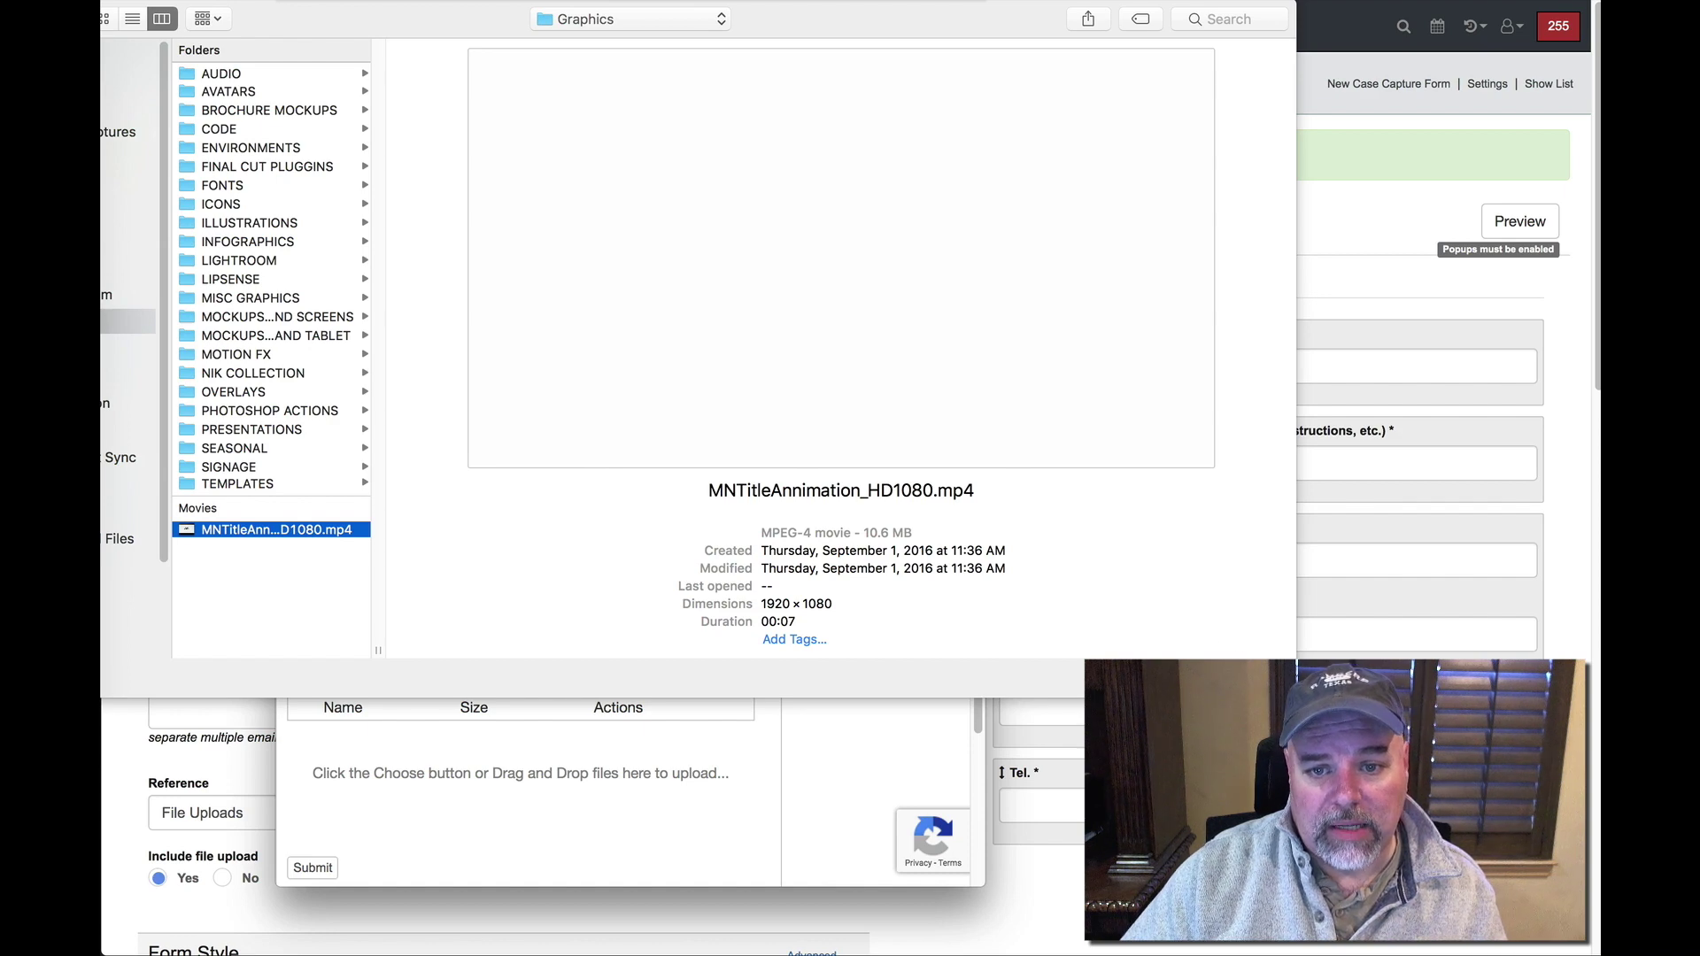
key("Return")
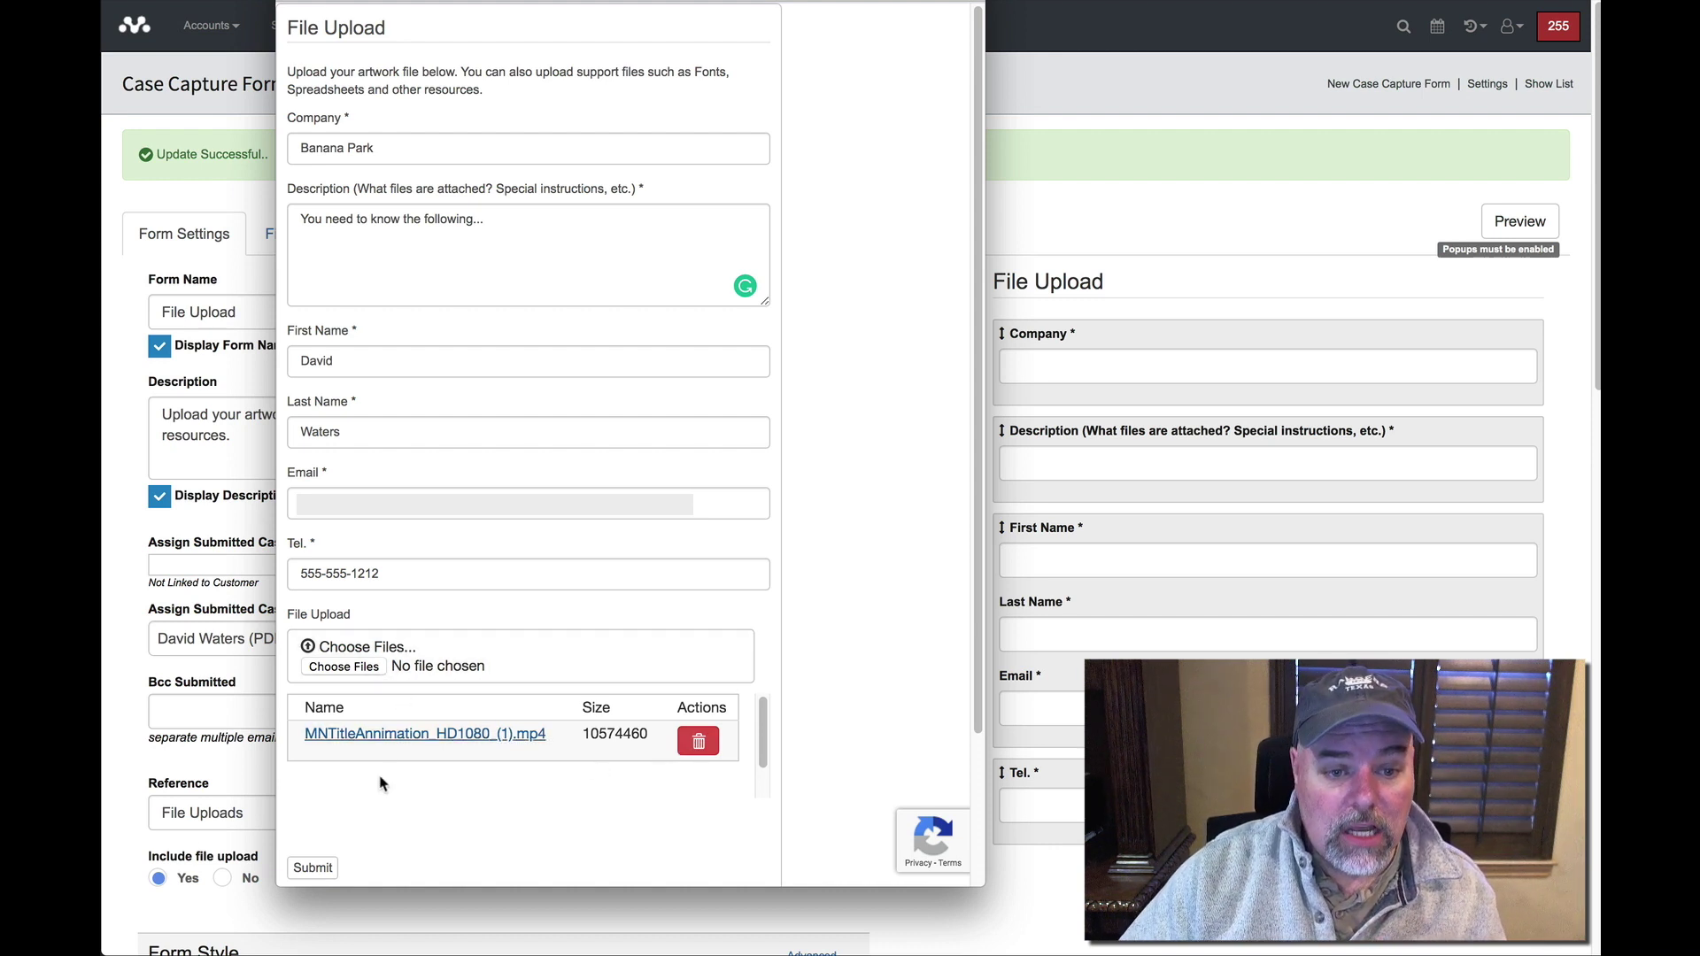
left_click(321, 871)
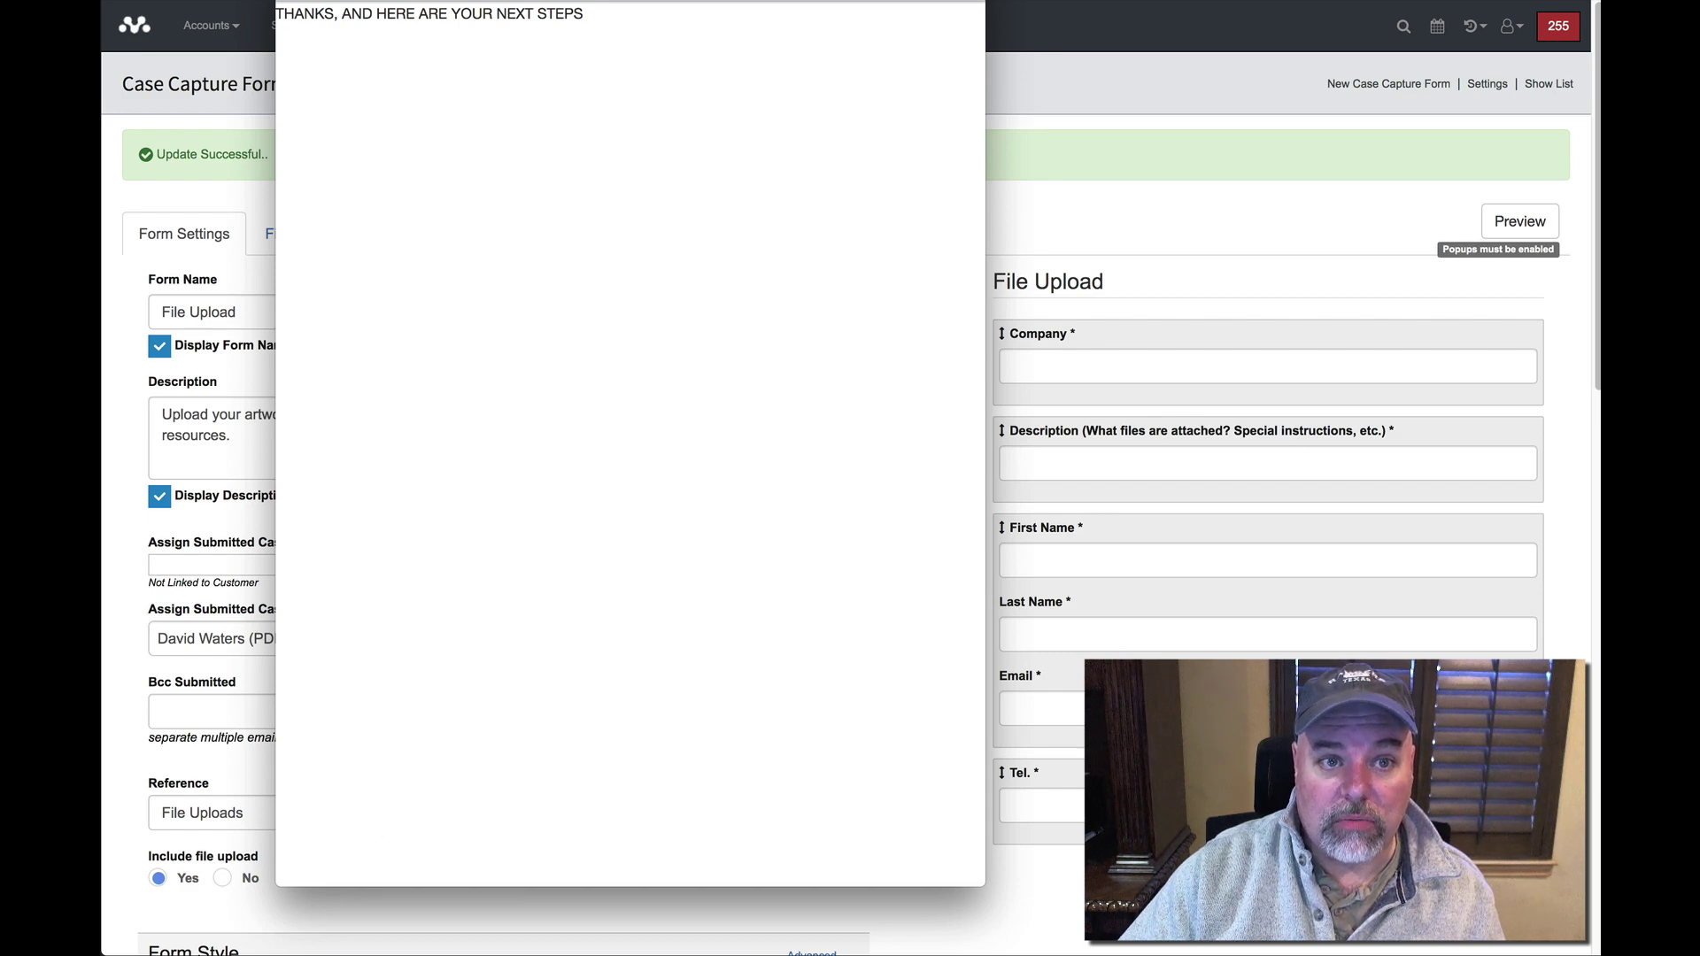
left_click(287, 0)
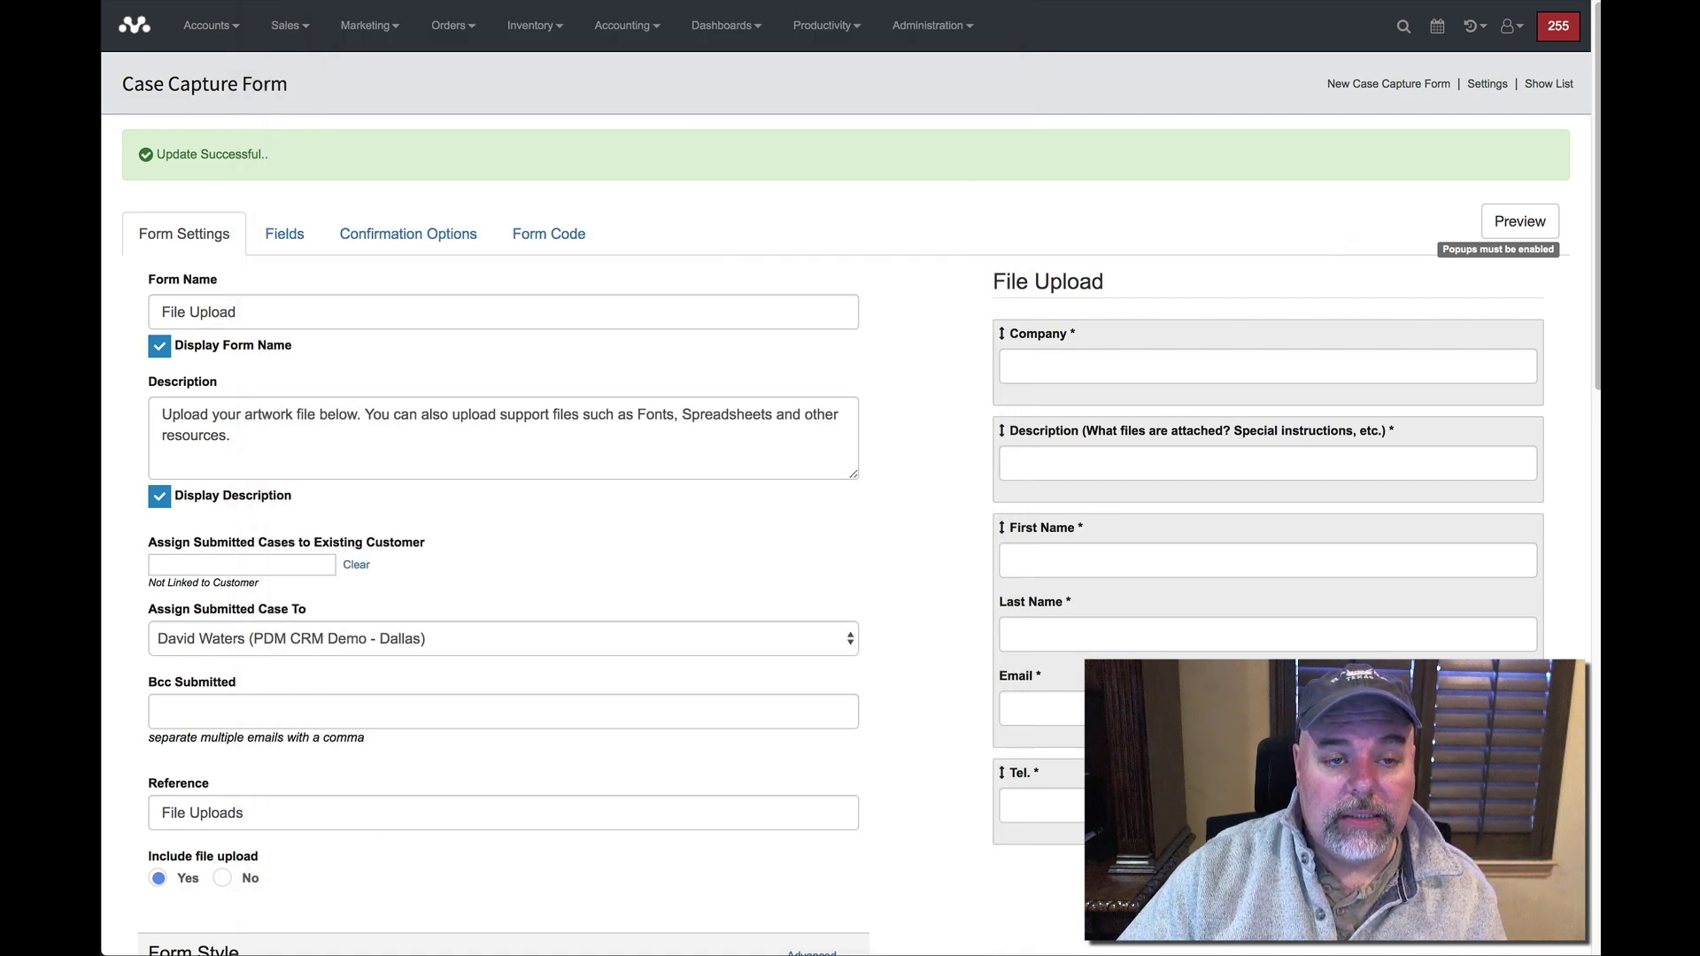
left_click(301, 0)
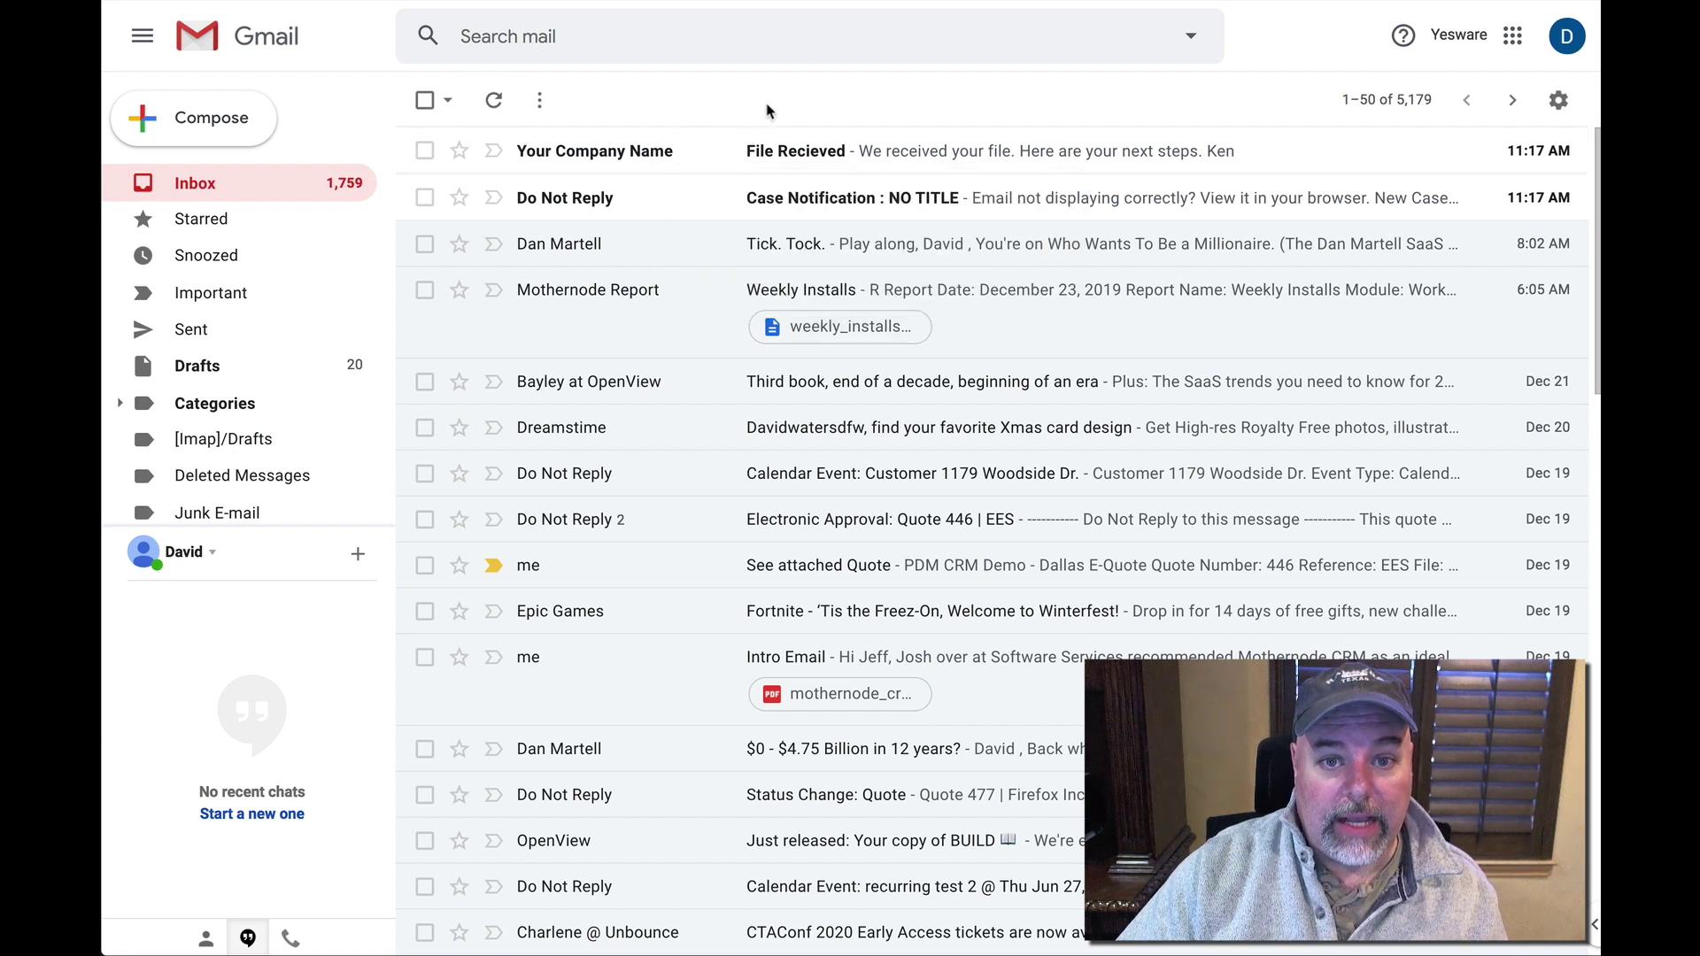
Read the 'File Recieved' auto-reply and the New Case Notification for Case No. 171.
left_click(873, 153)
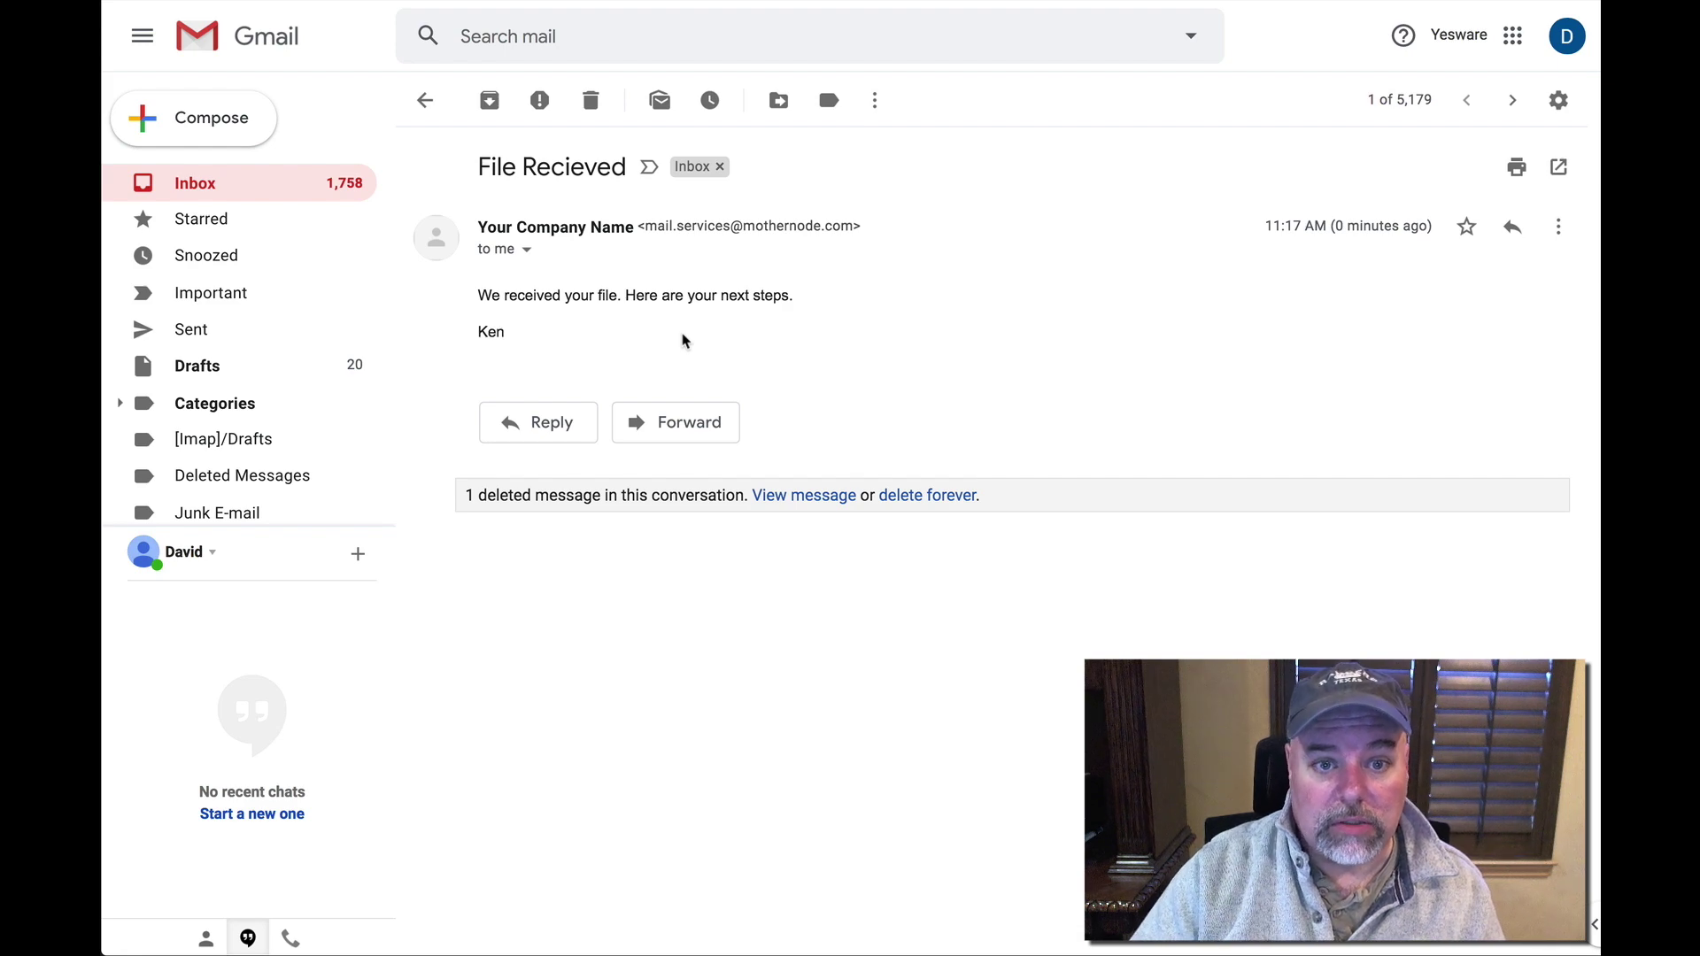
left_click(425, 100)
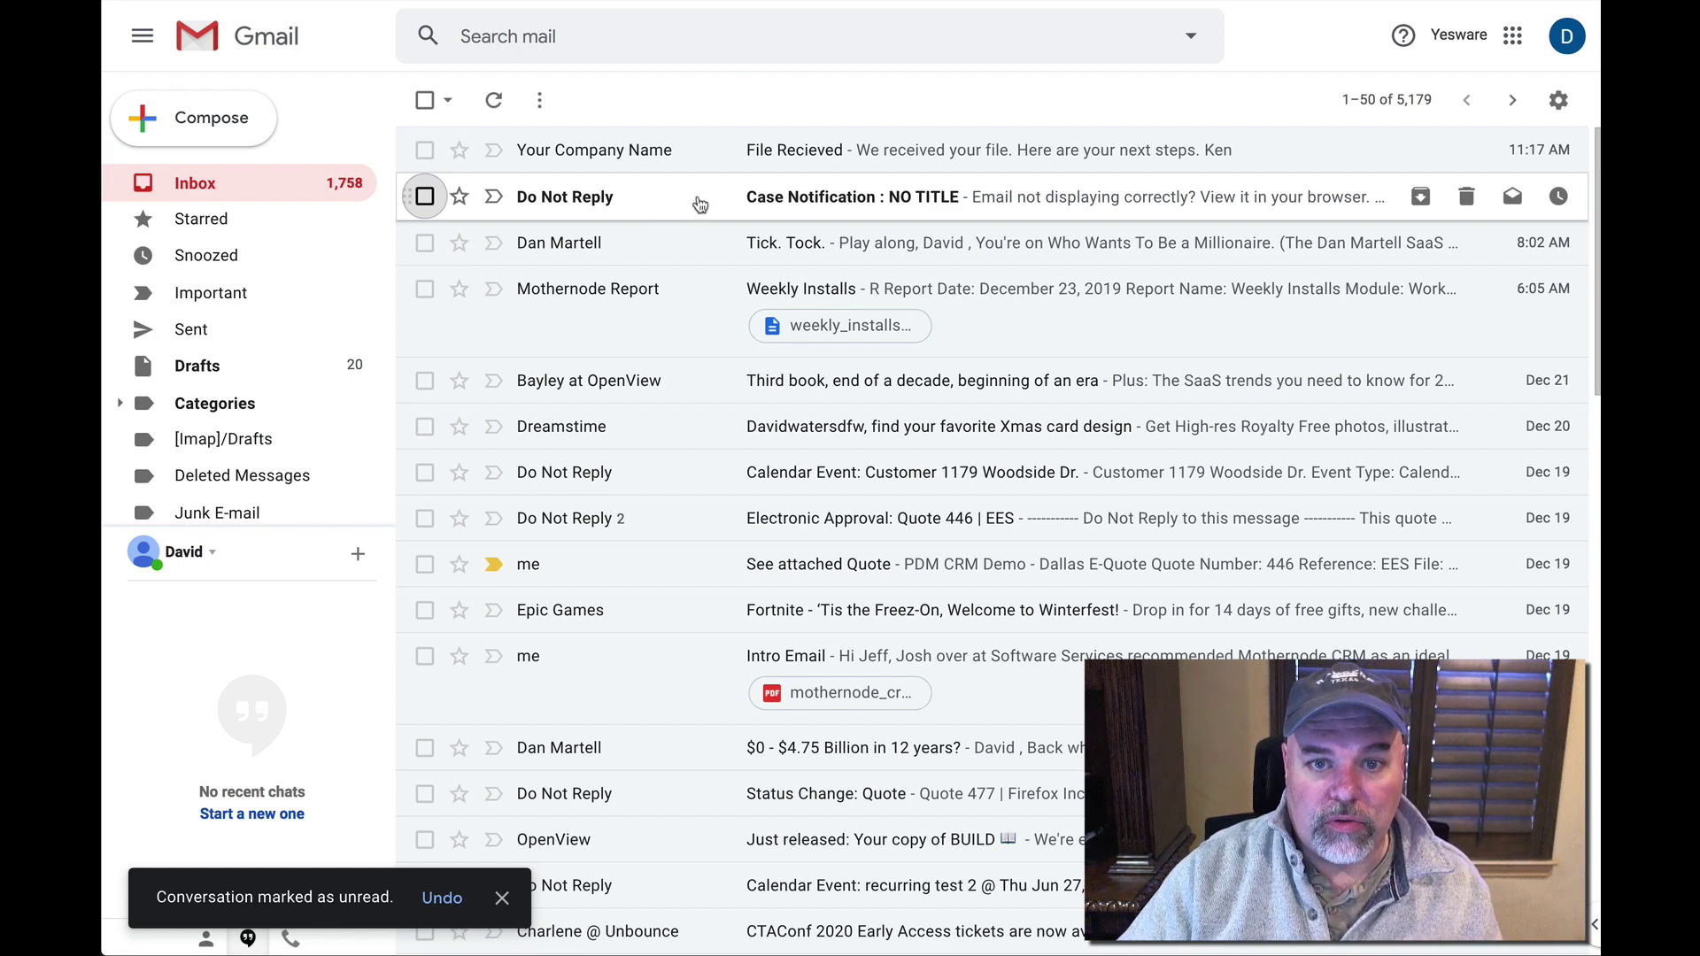
left_click(744, 197)
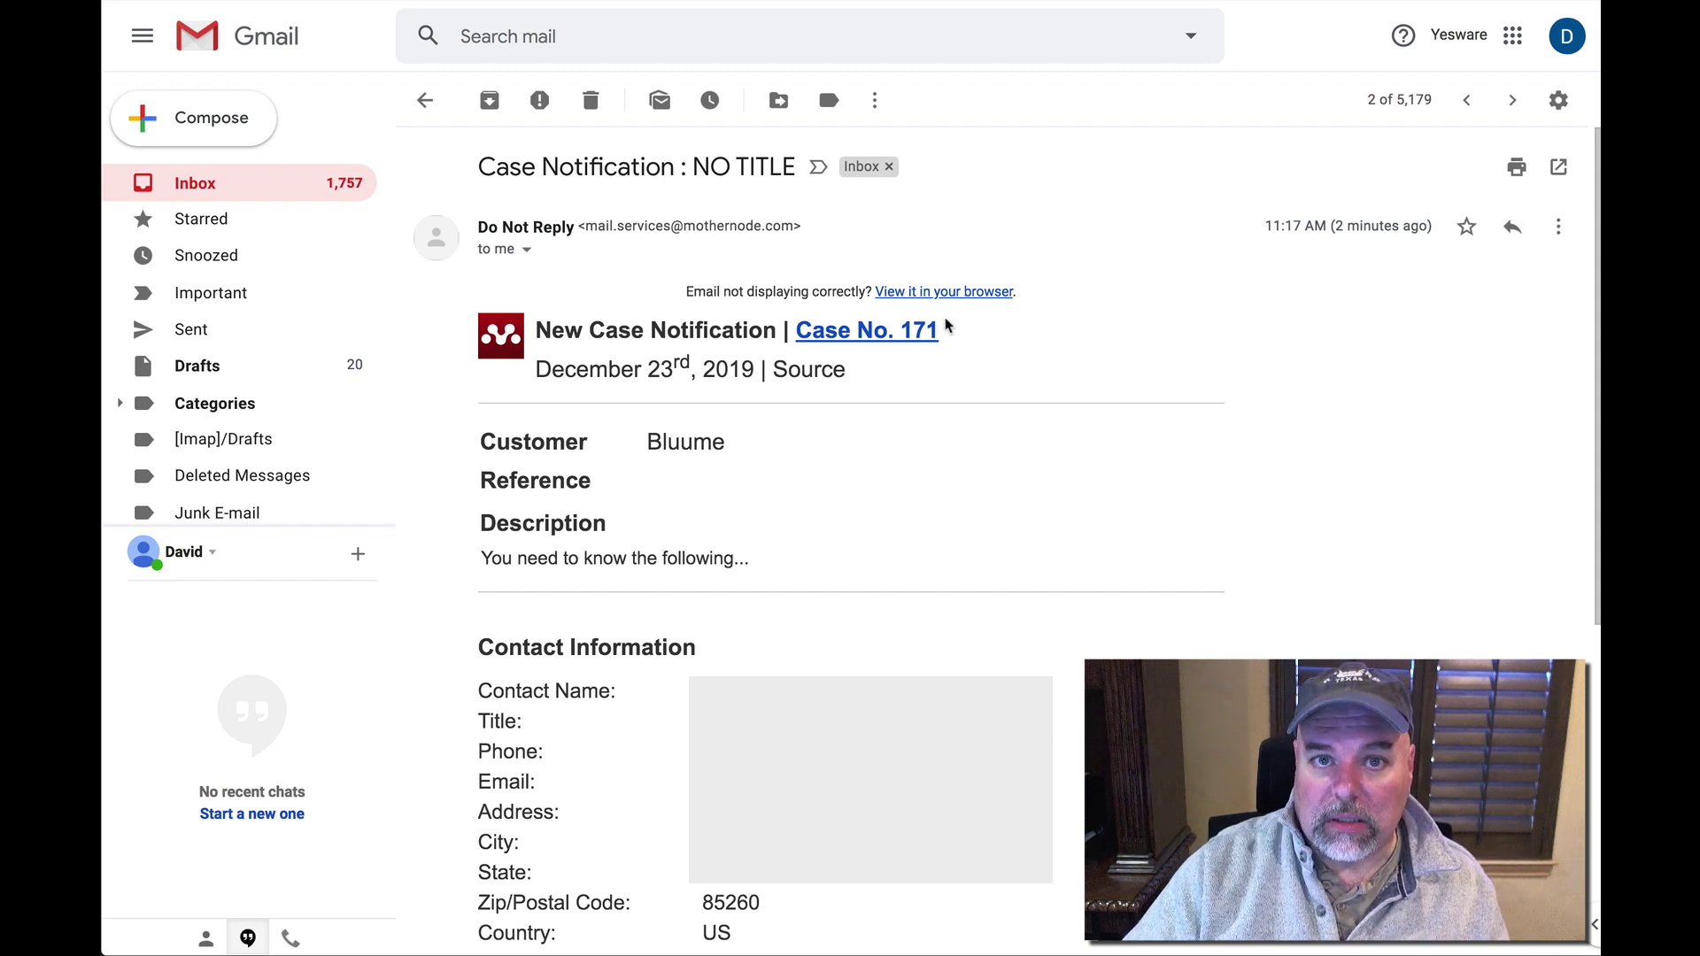
scroll(890, 482, "down", 1)
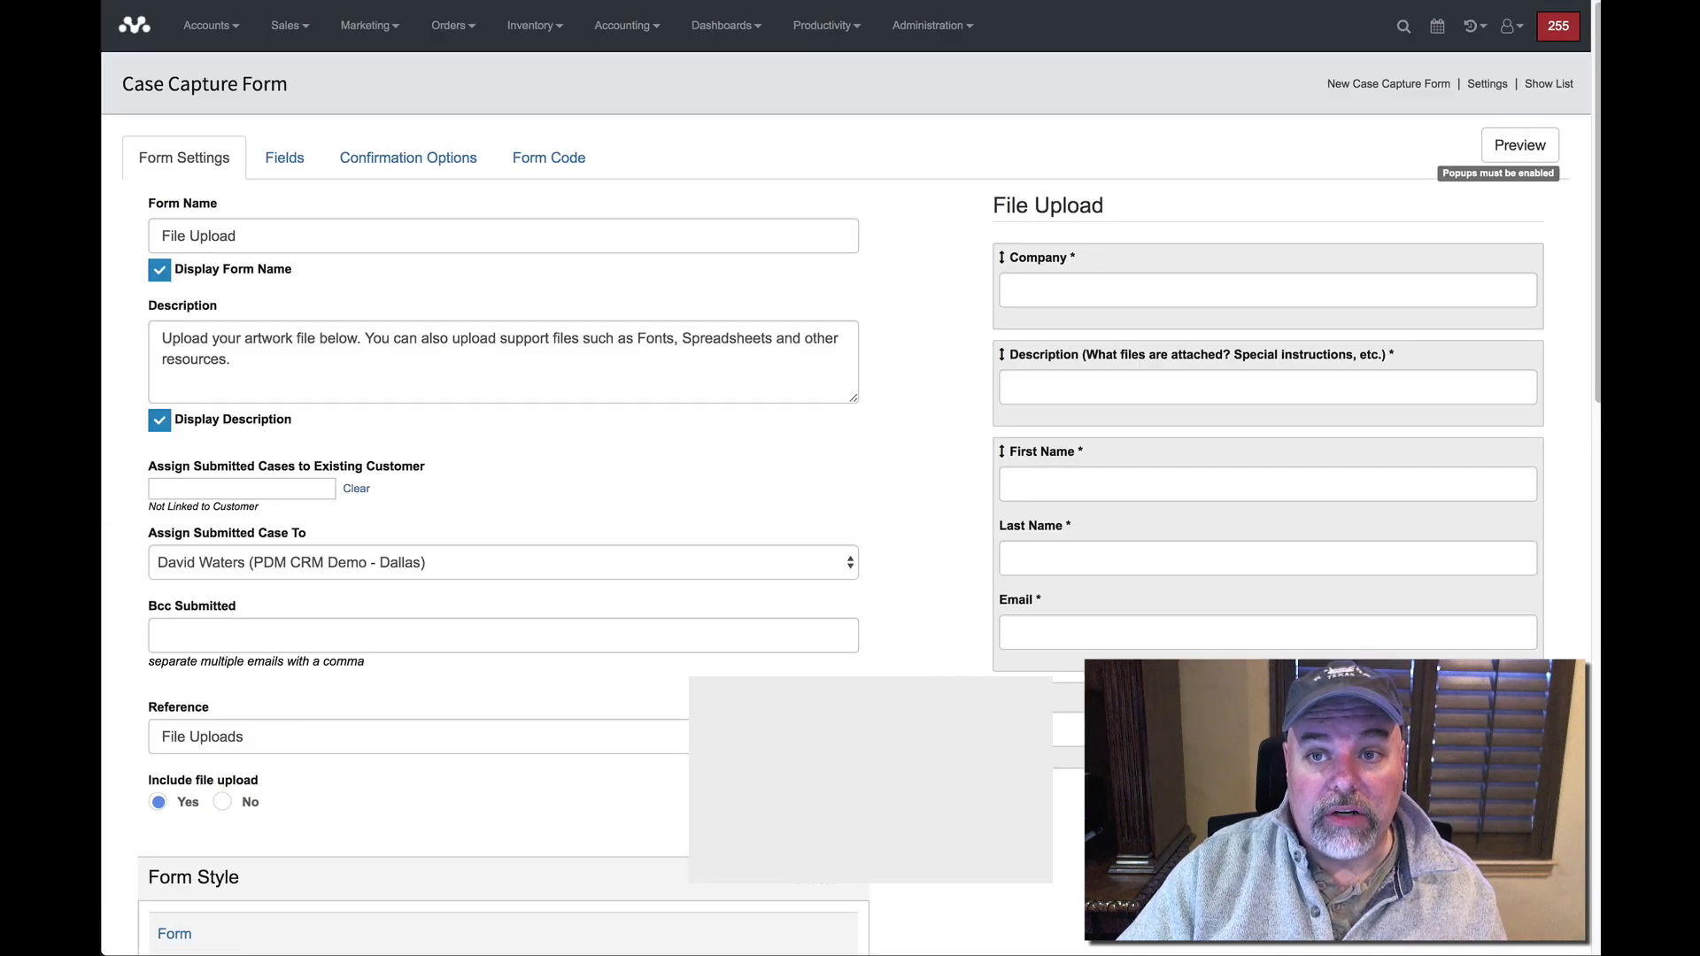
Open Bluume's case 171 from the Accounts Case Management list.
left_click(229, 27)
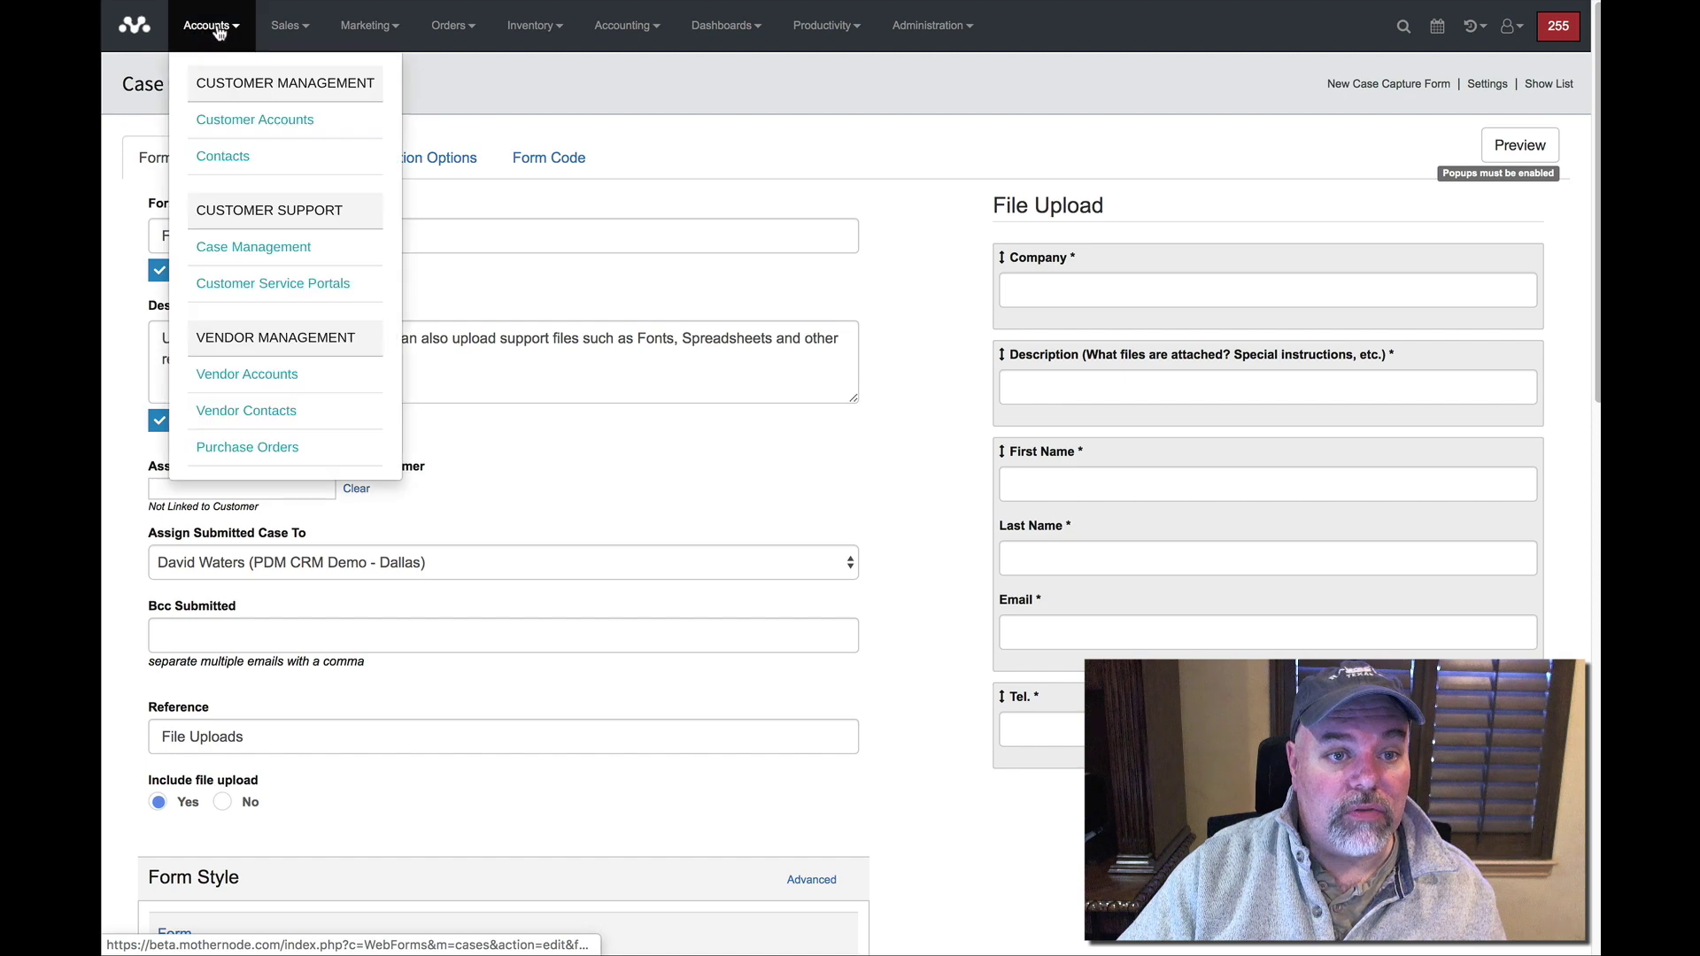
left_click(221, 240)
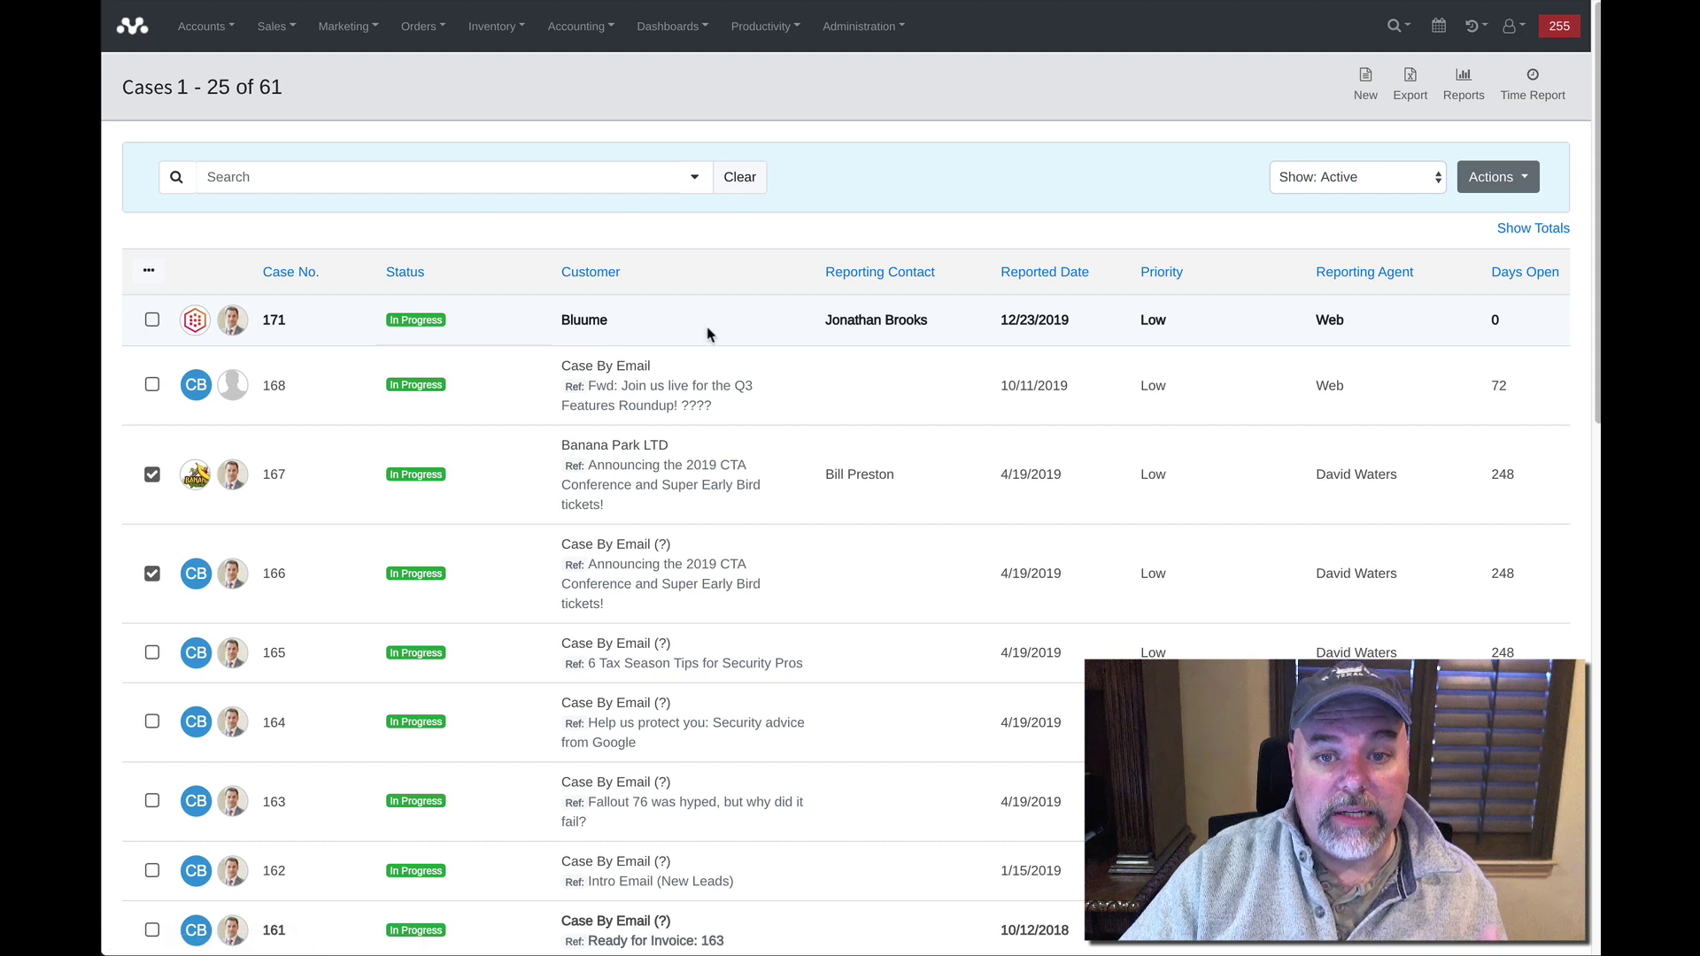
left_click(590, 319)
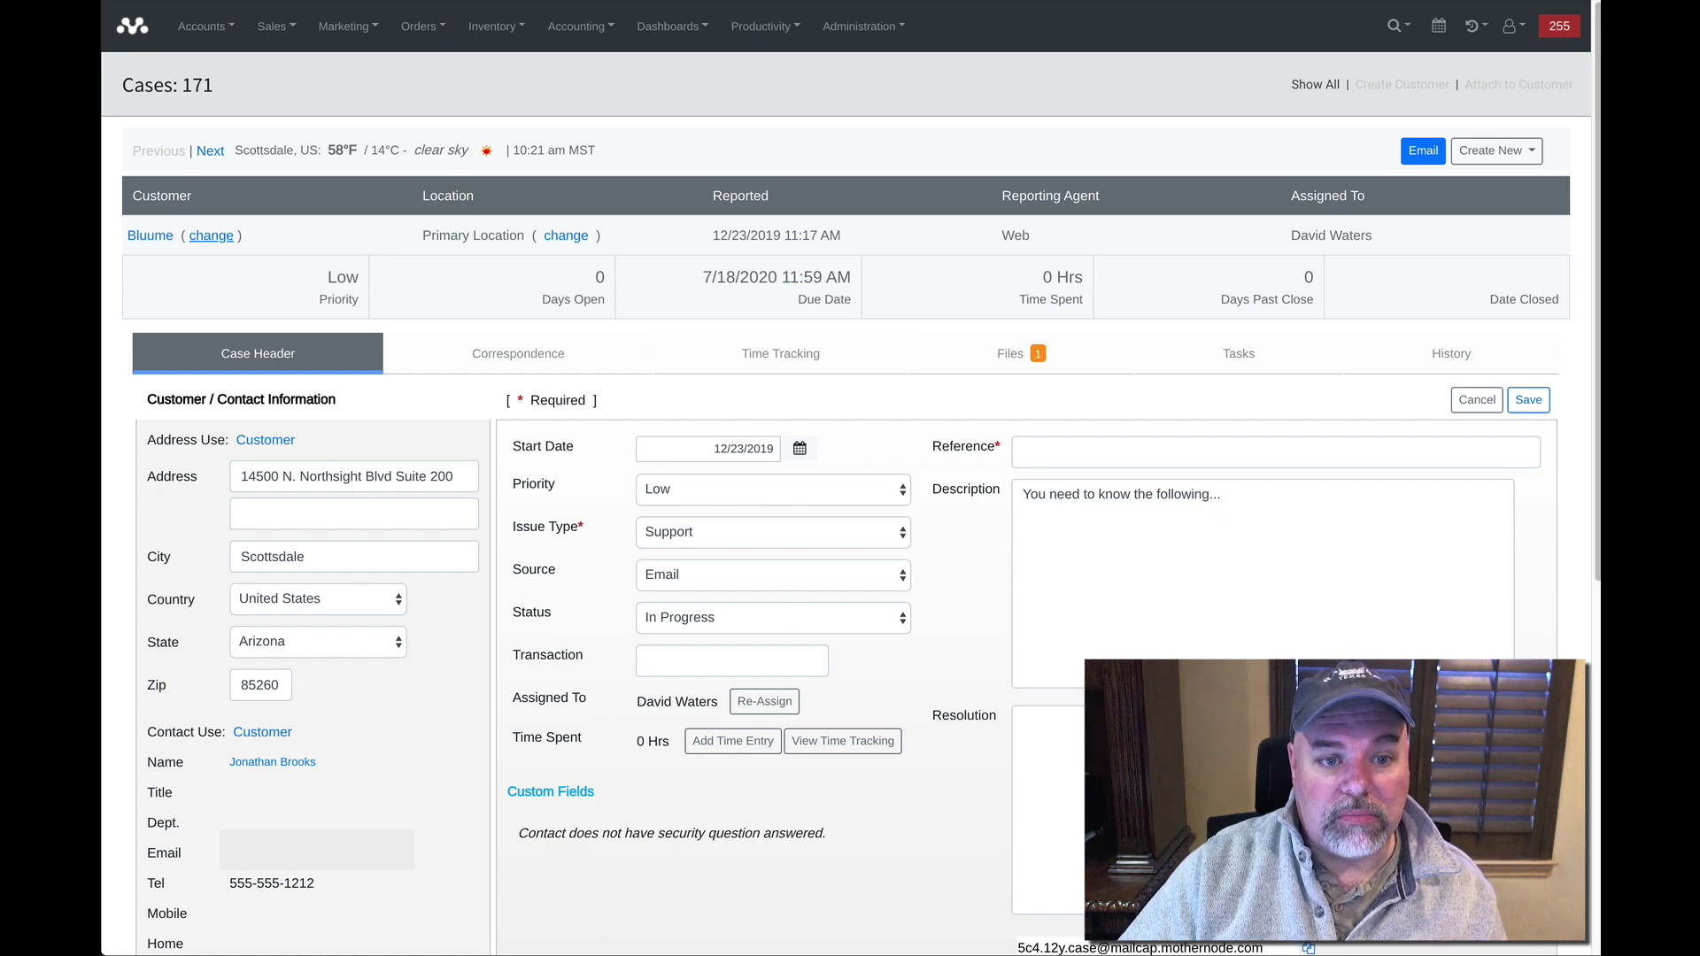
Display case 171's Files list showing the uploaded mntitleannimation_hd1080_1.mp4.
left_click(259, 734)
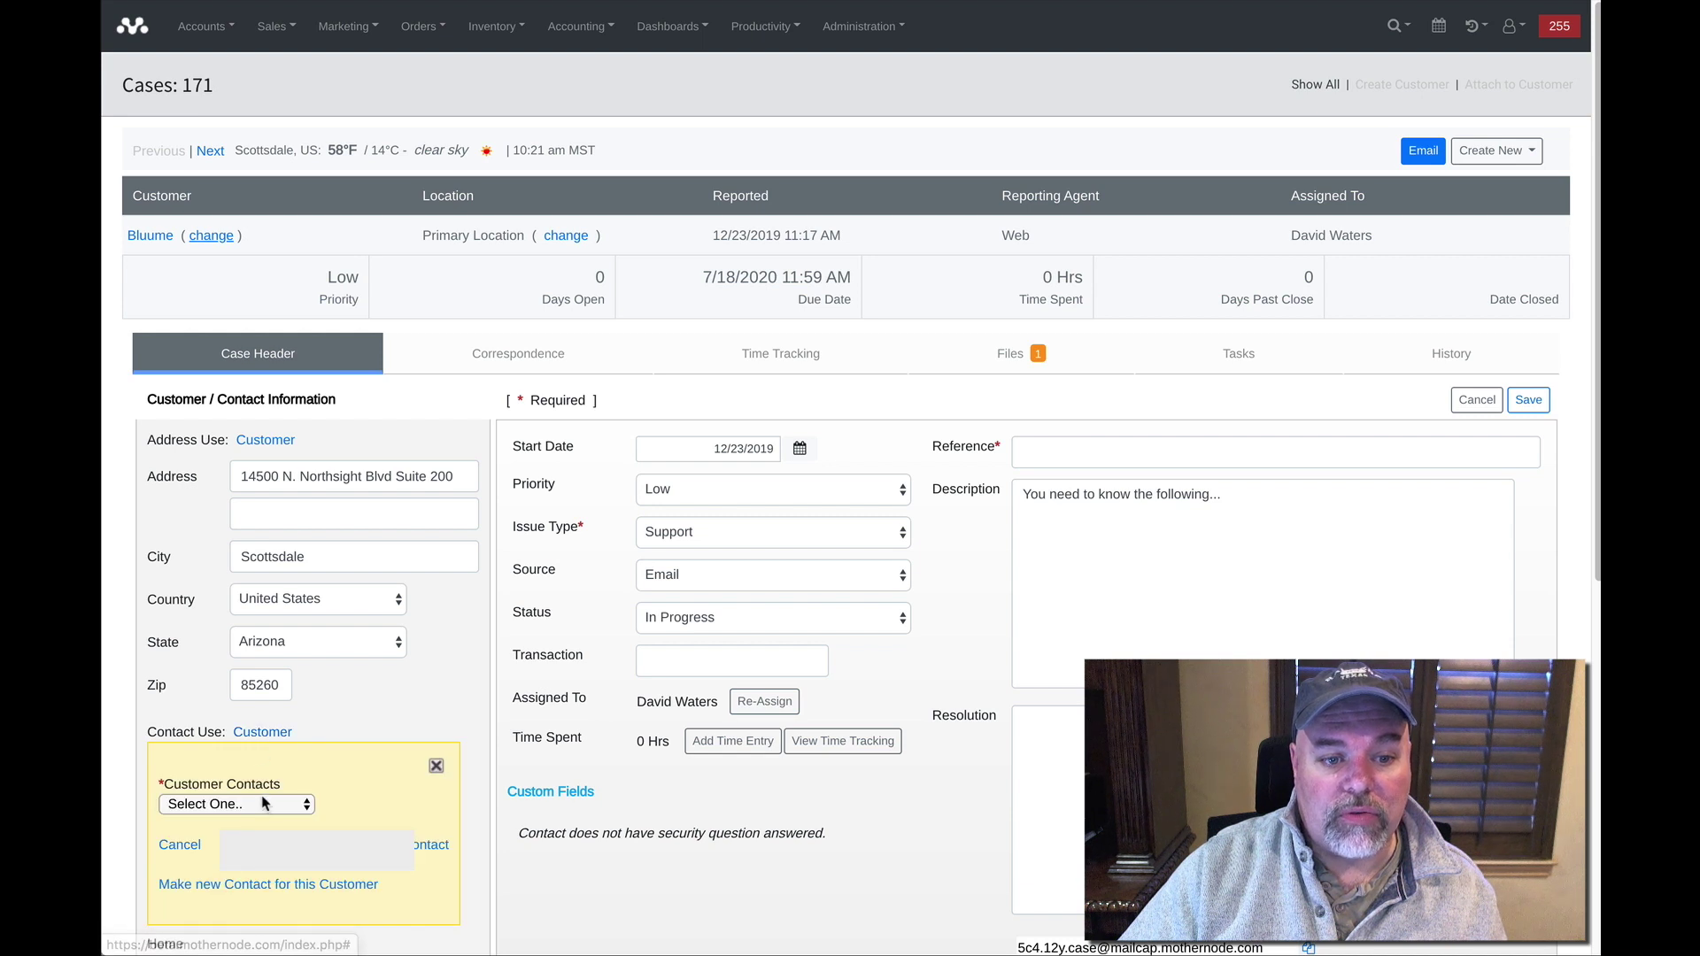
left_click(436, 766)
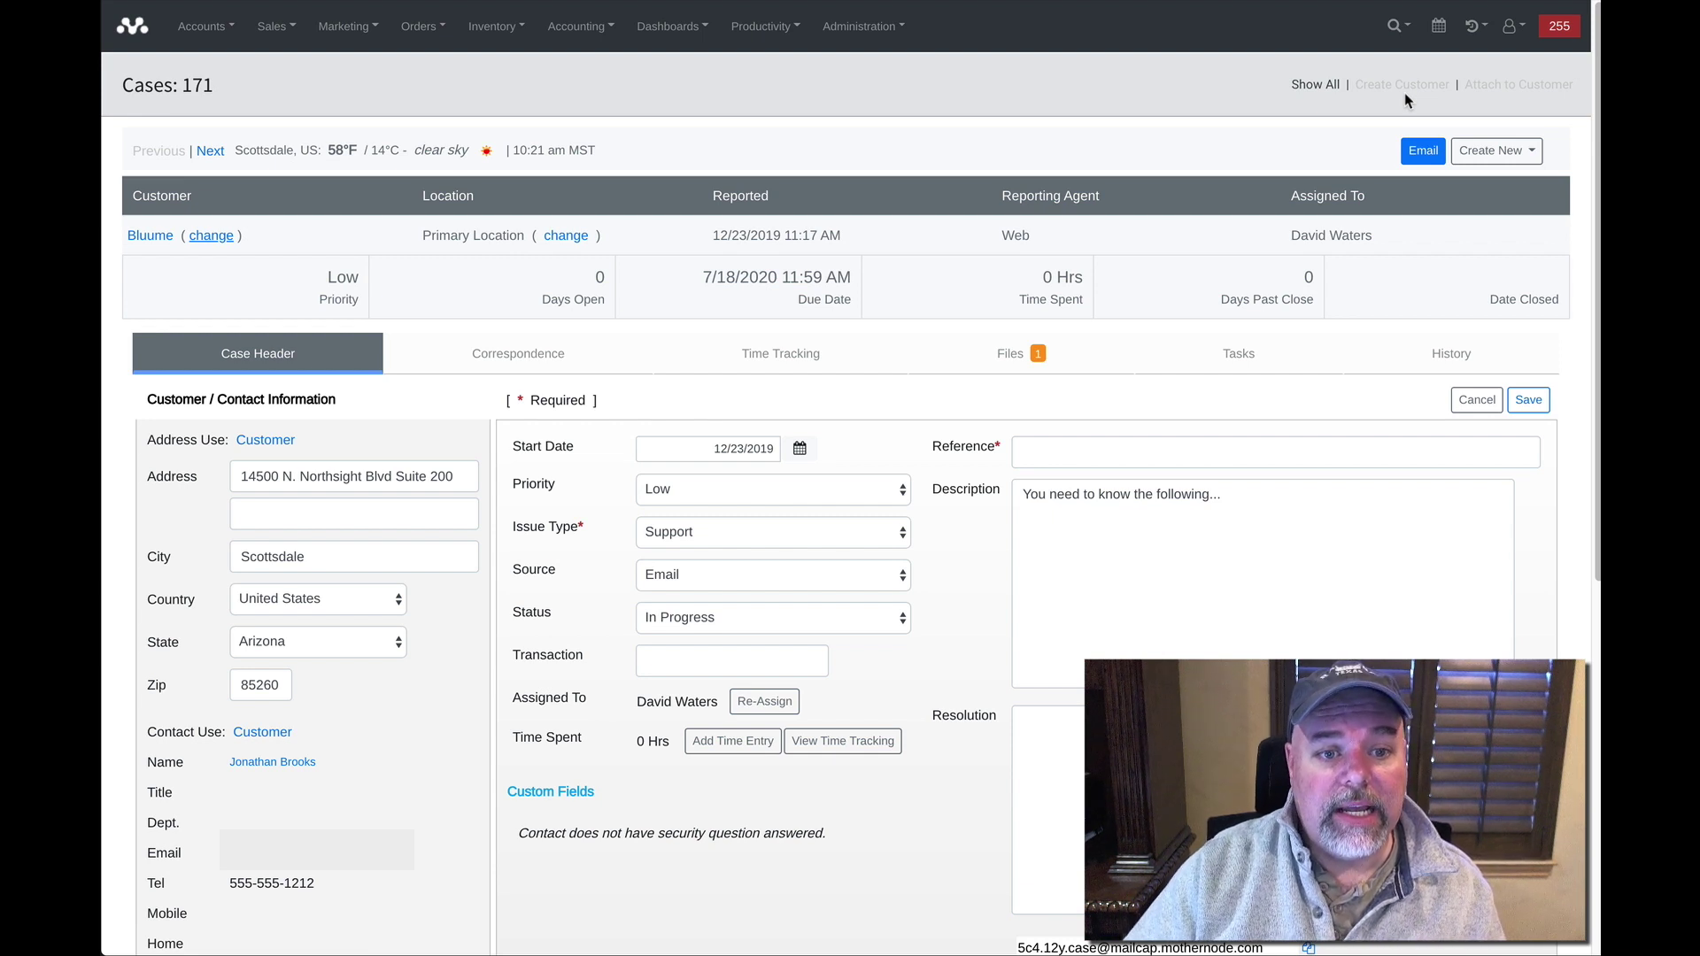
left_click_drag(1464, 85, 1562, 116)
left_click(1497, 98)
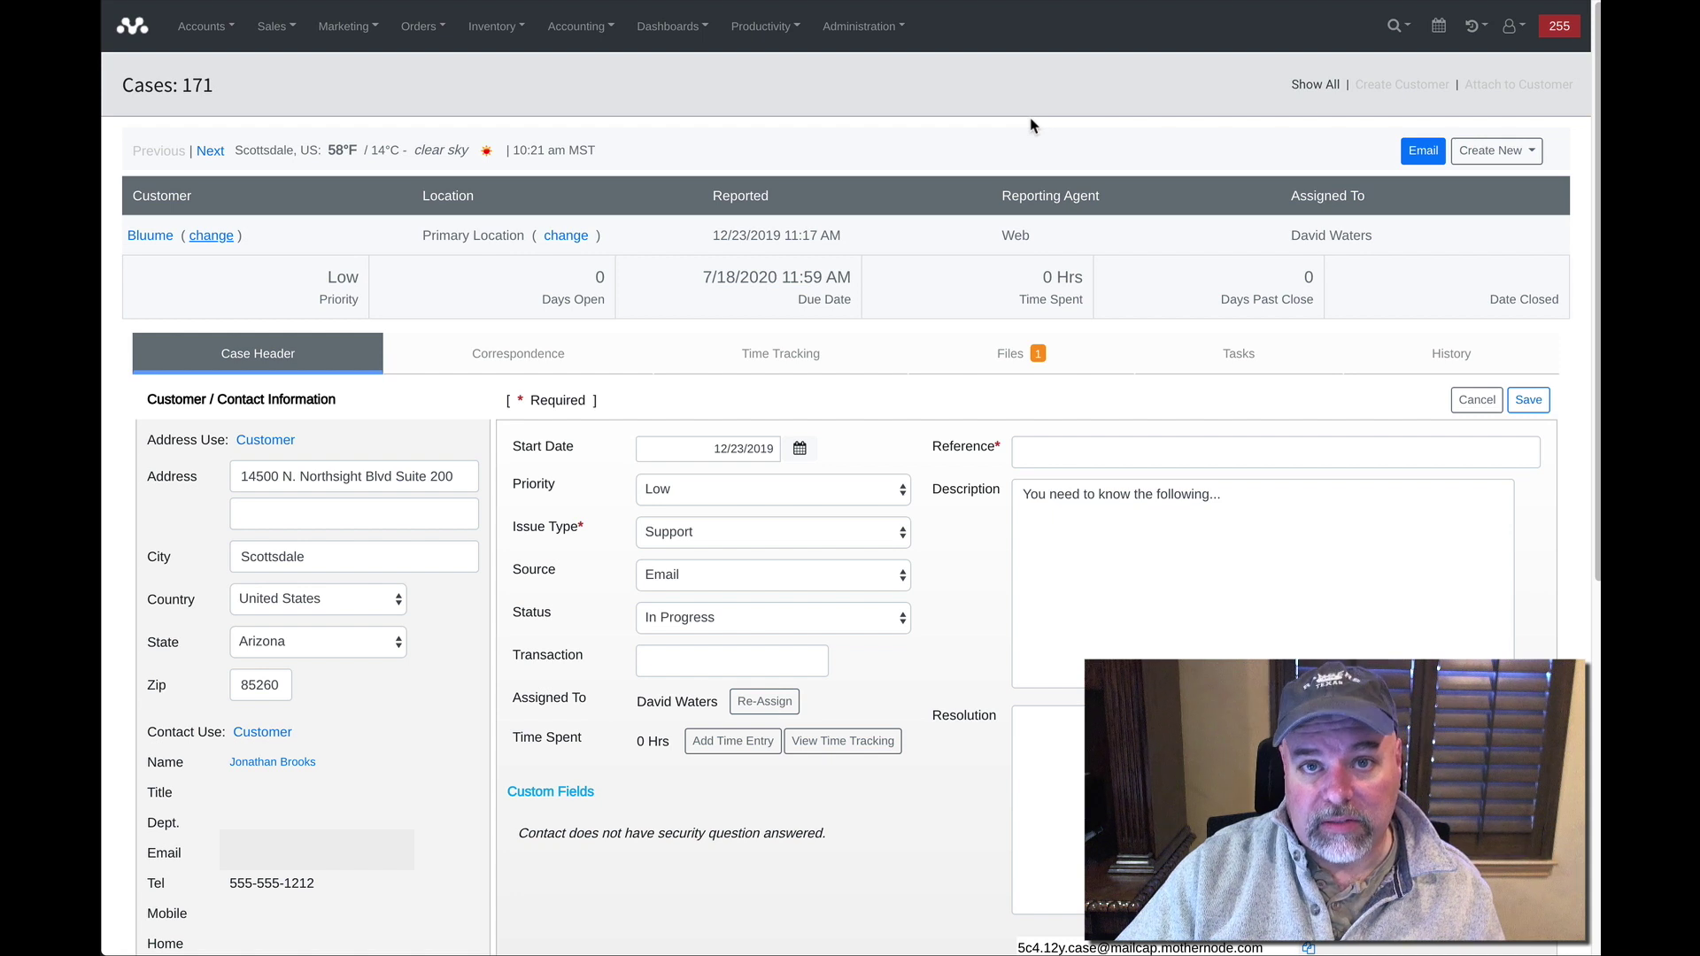
left_click(1014, 359)
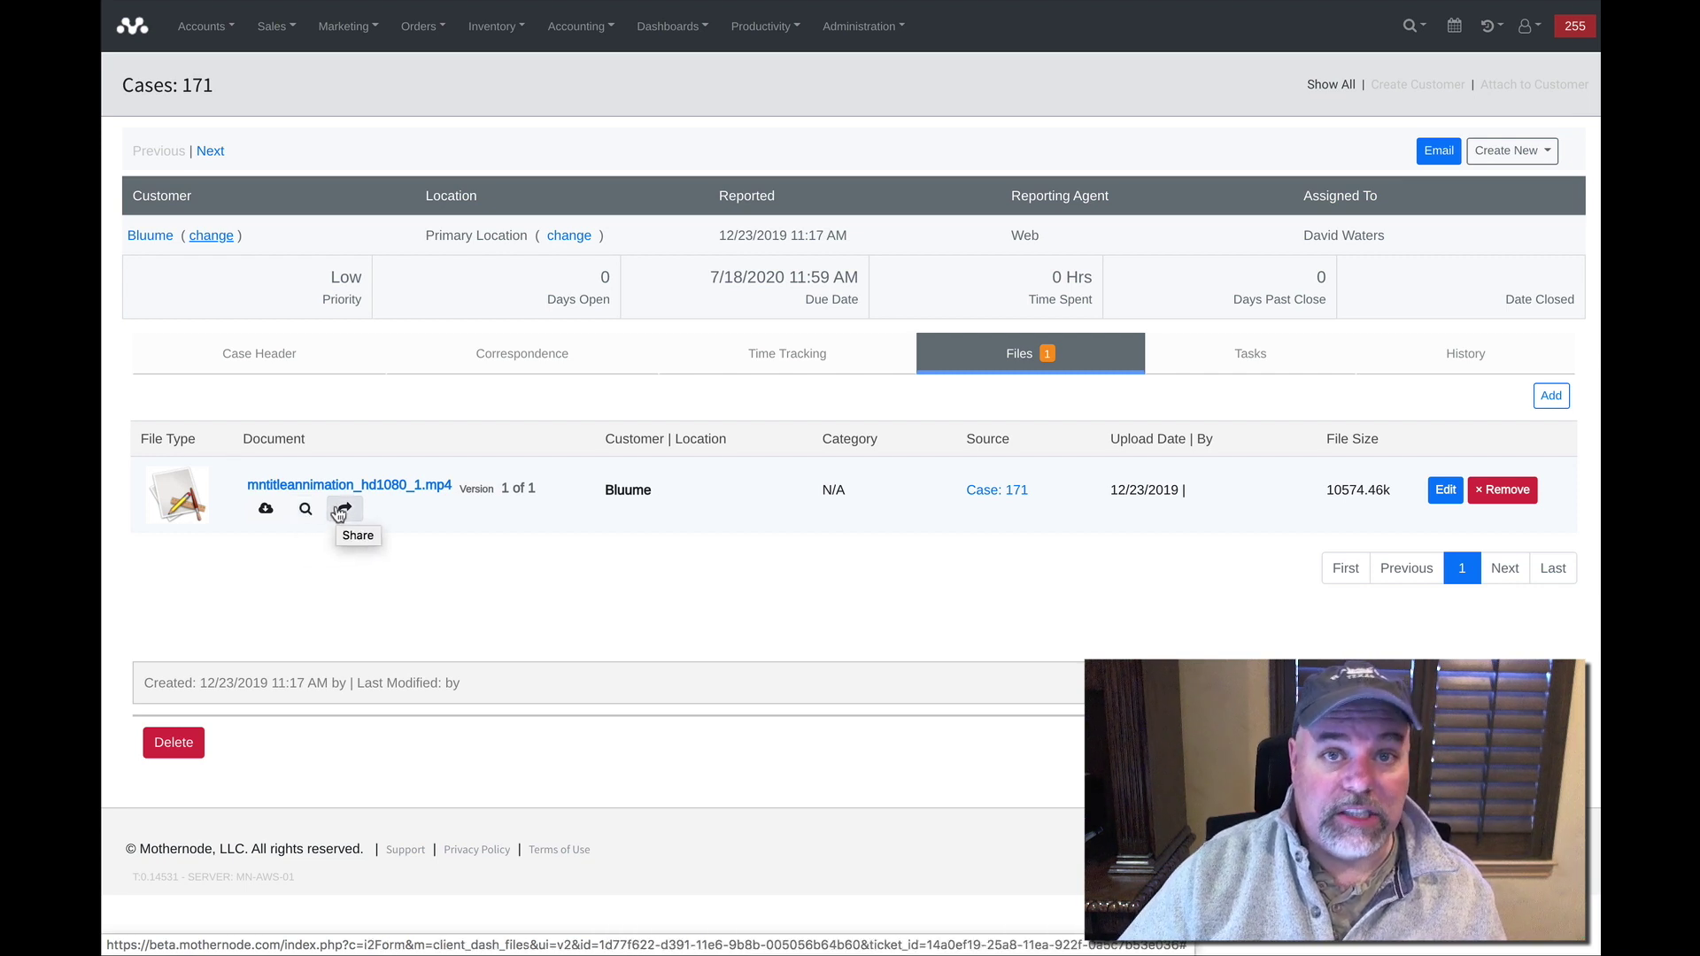
left_click(342, 510)
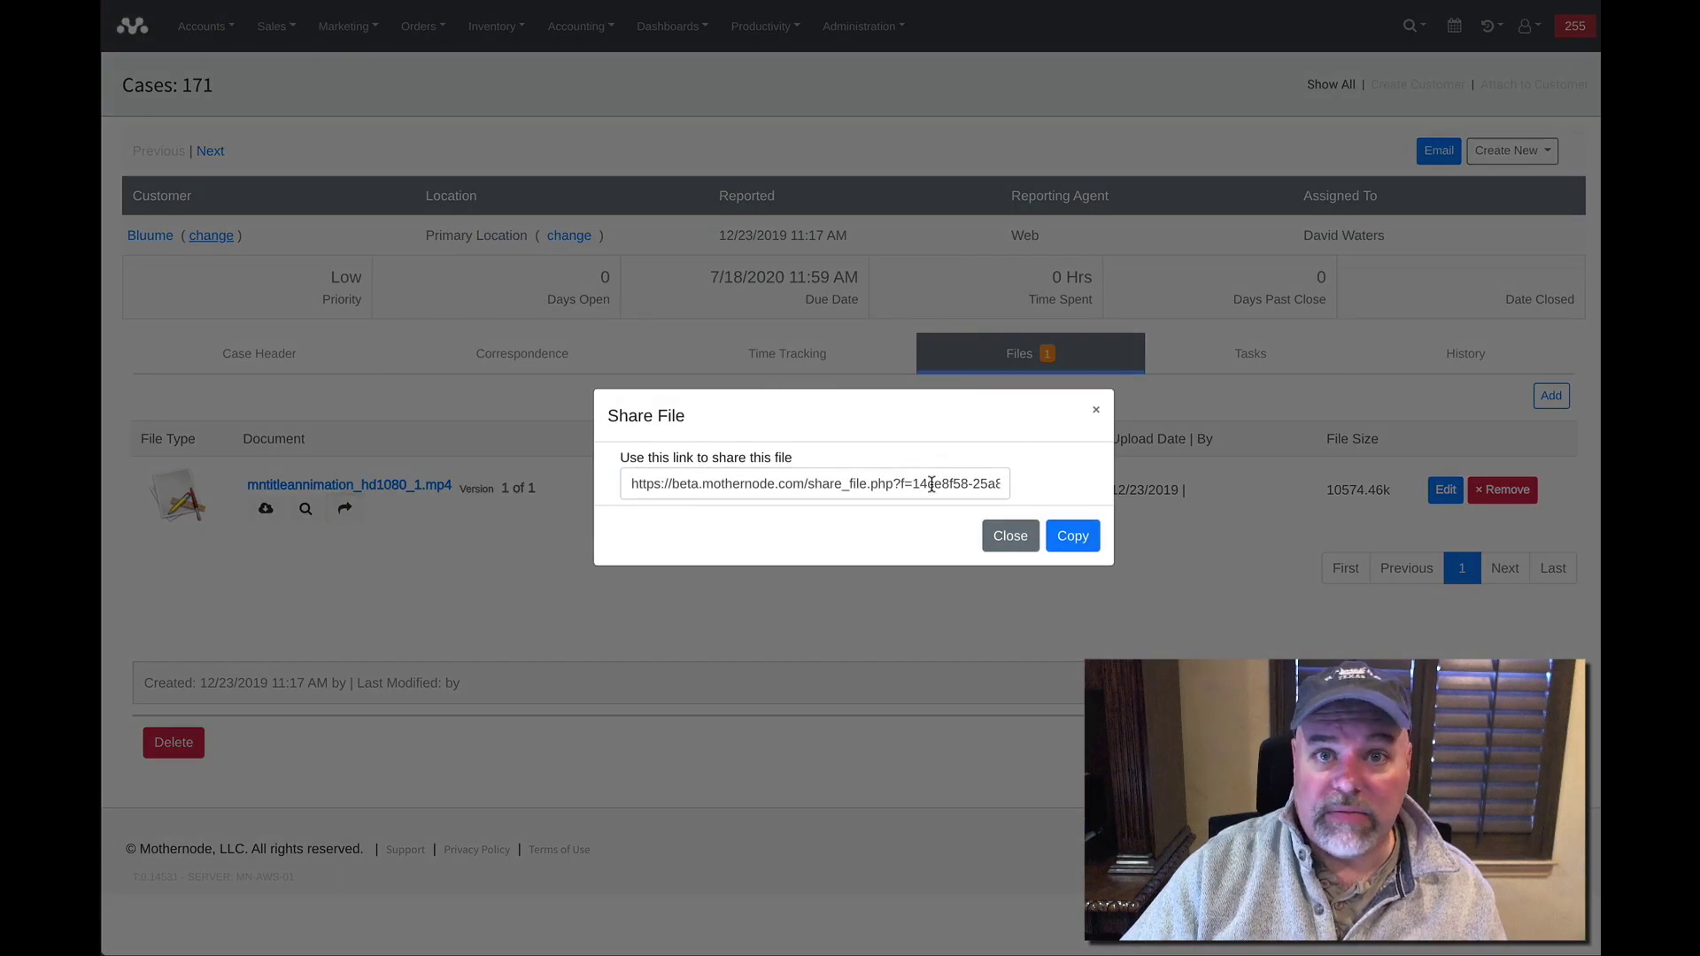
left_click(1015, 538)
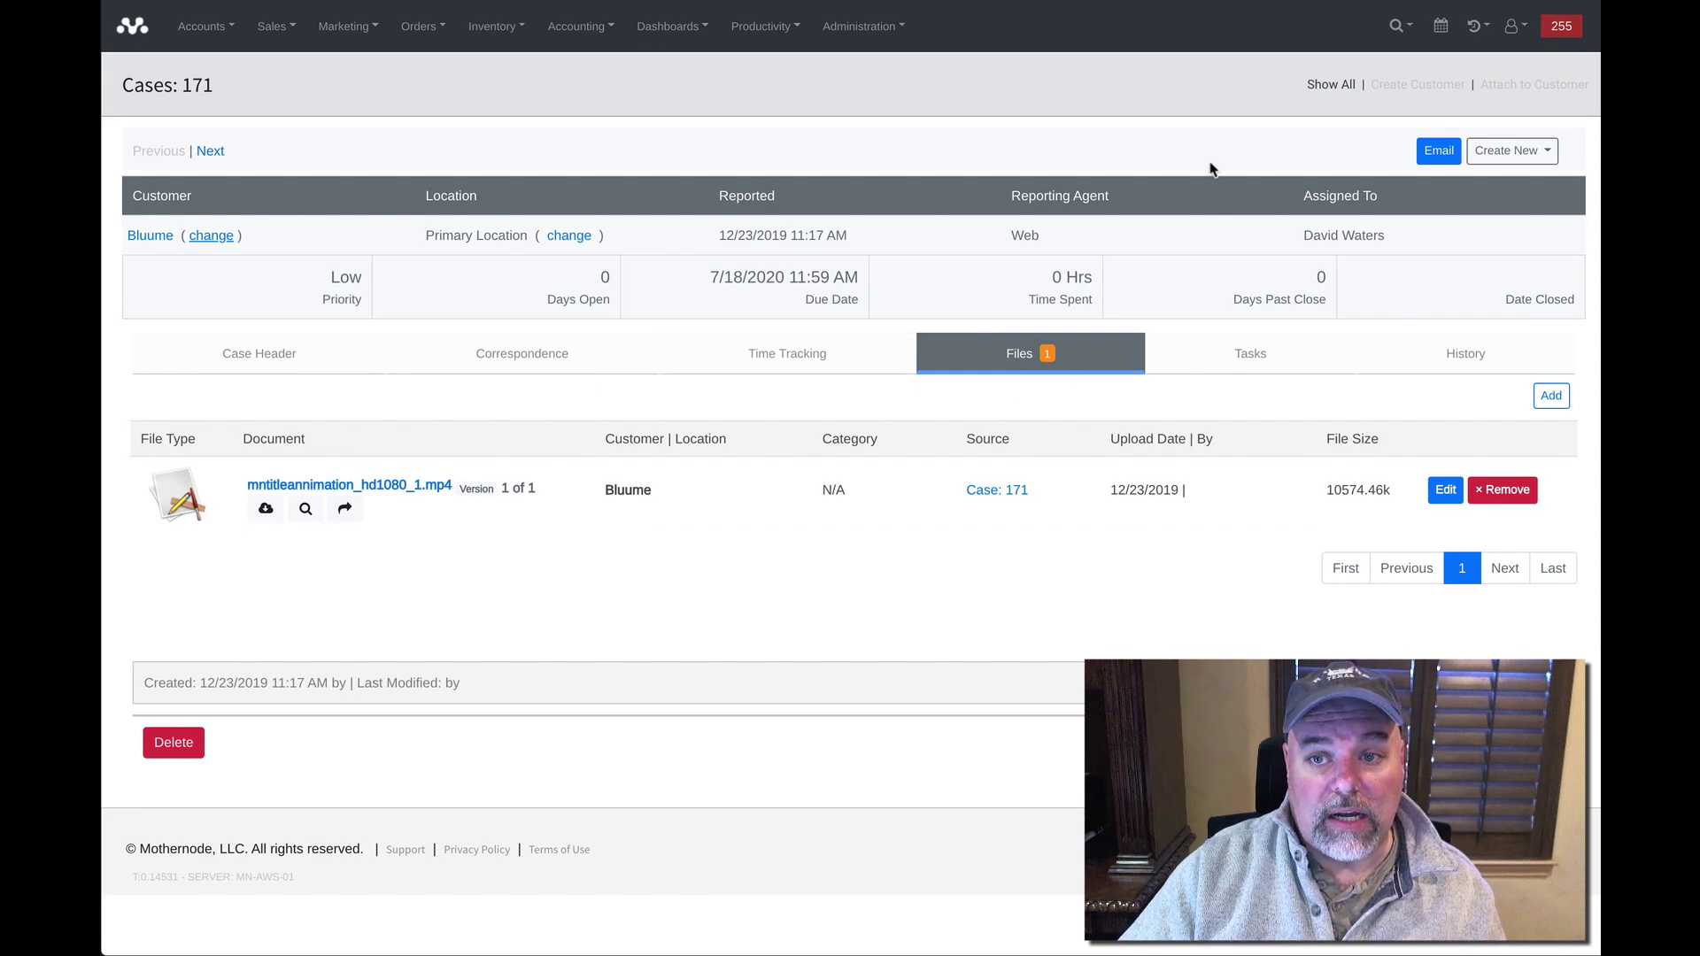
left_click(1438, 151)
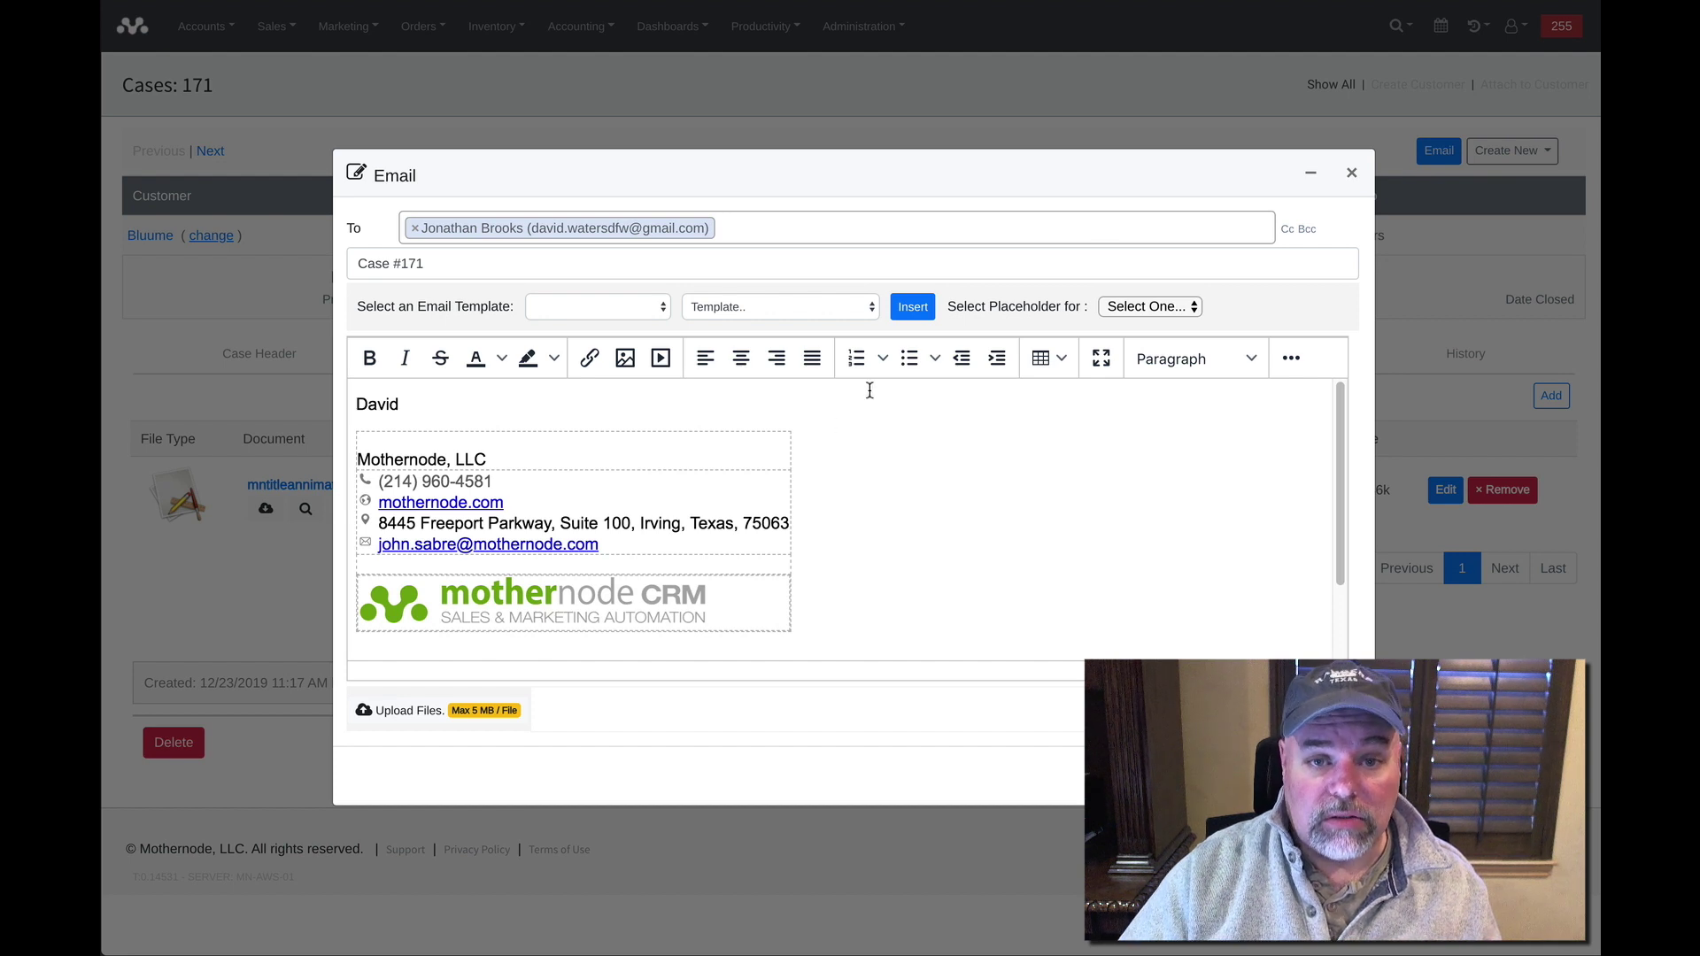
left_click(1351, 173)
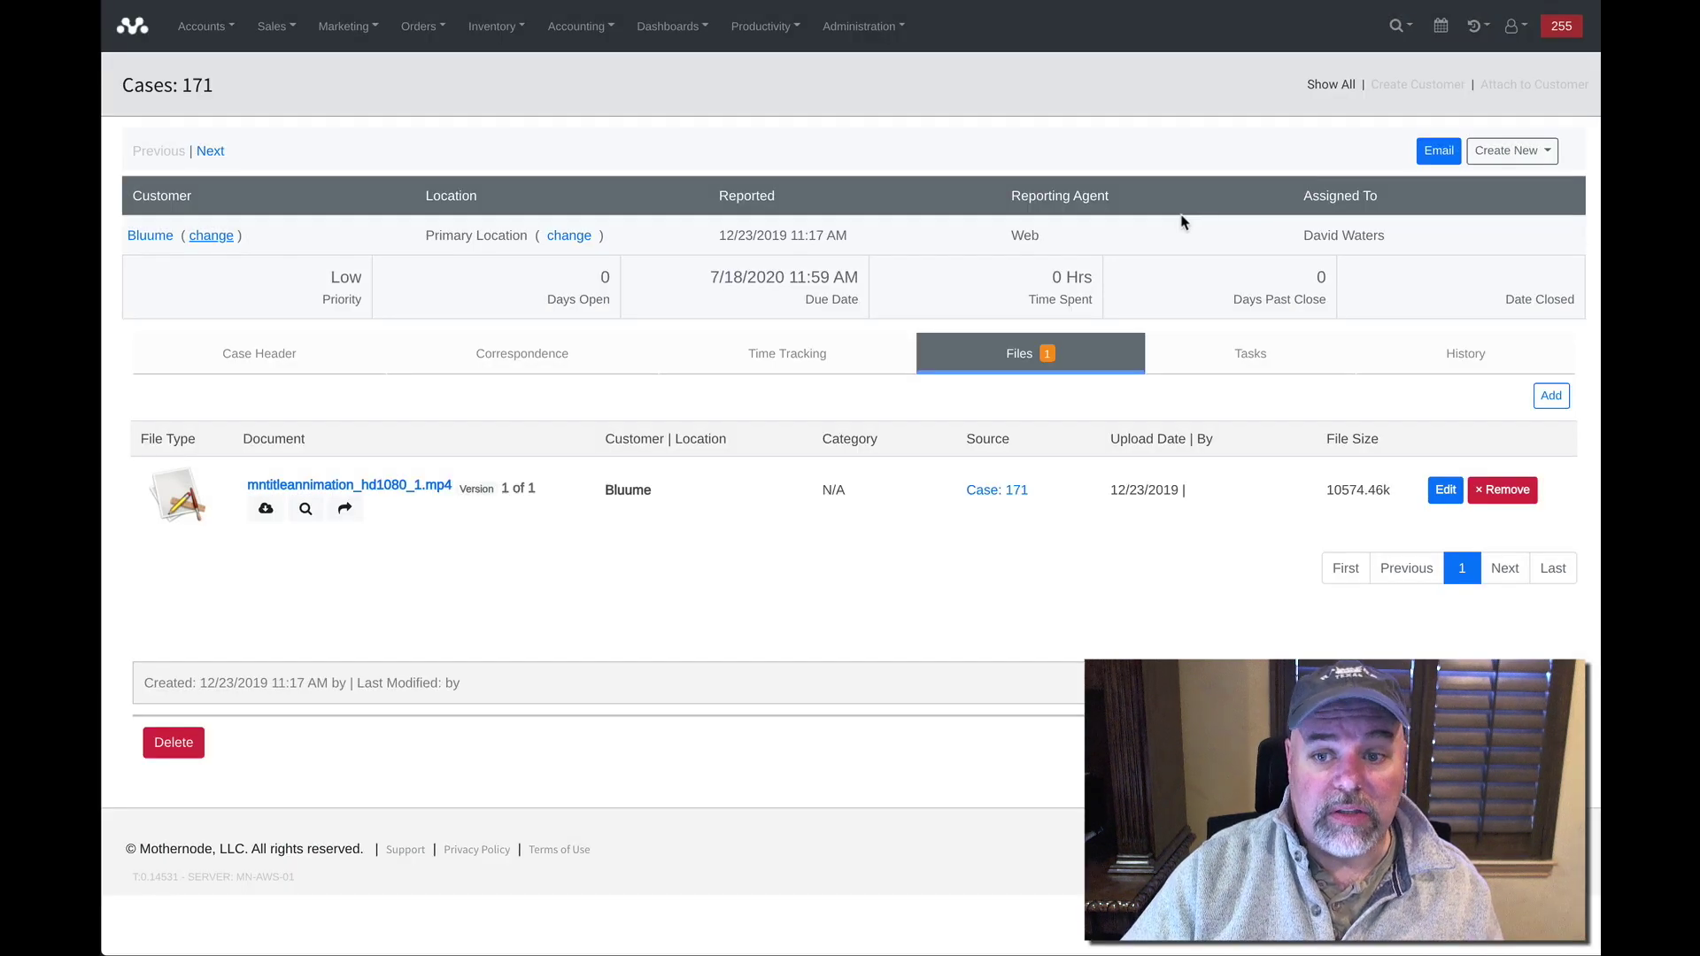